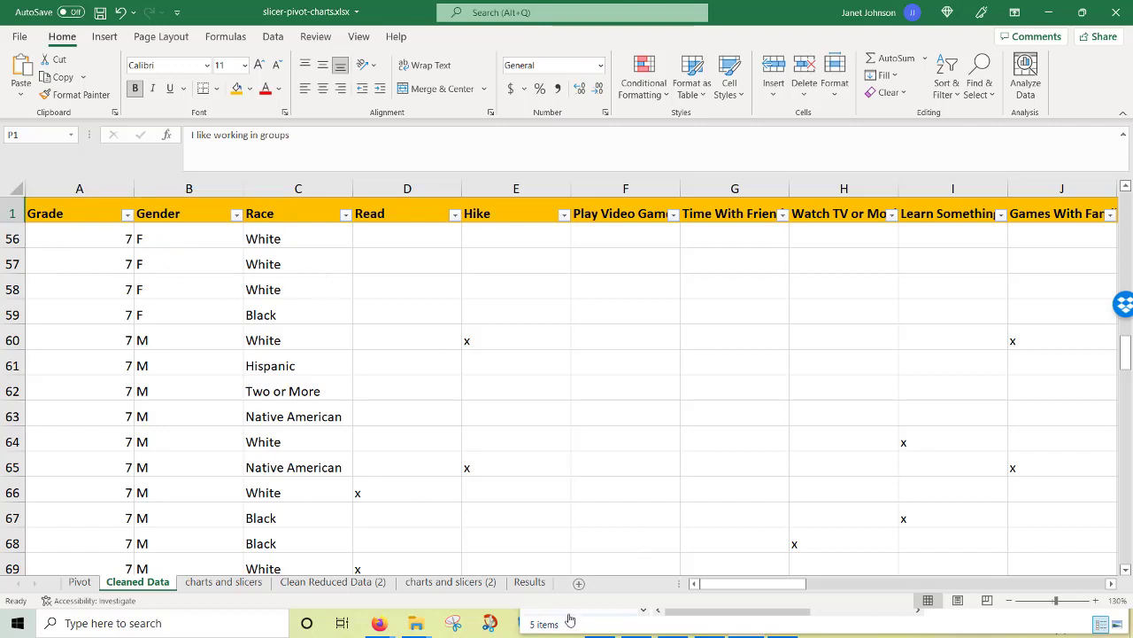
Insert a PivotTable on a new worksheet from the Cleaned Data range A1:AL141
{"action": "mouse_move", "coordinate": [753, 584]}
{"action": "left_mouse_down"}
{"action": "mouse_move", "coordinate": [793, 584]}
{"action": "mouse_move", "coordinate": [767, 589]}
{"action": "left_mouse_up"}
{"action": "left_click_drag", "start_coordinate": [785, 584], "coordinate": [809, 587]}
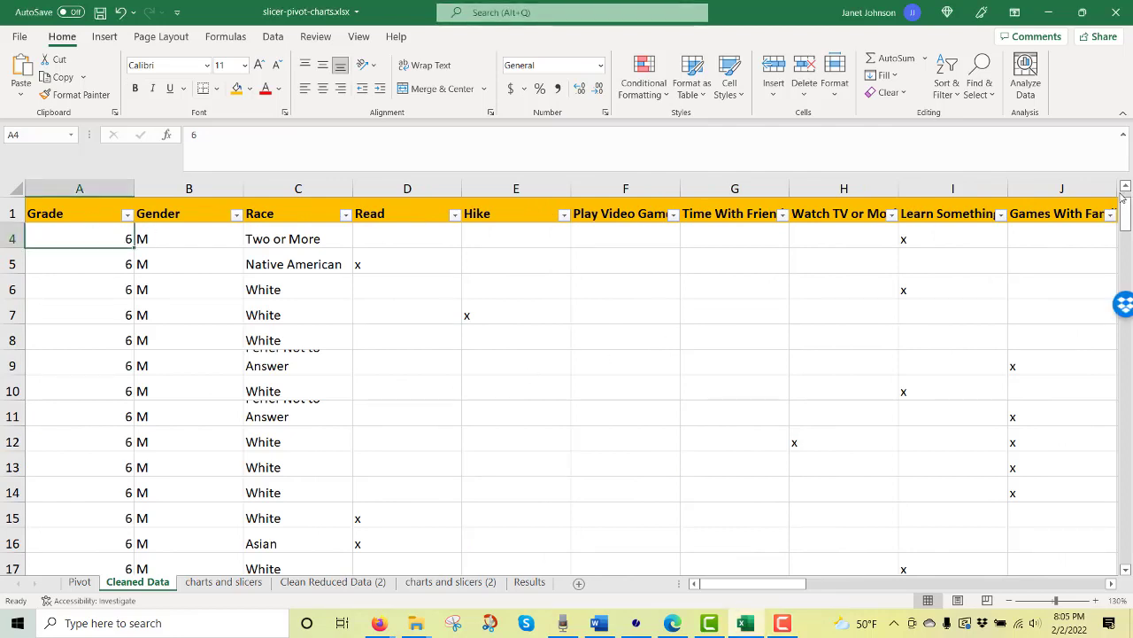
{"action": "left_click_drag", "start_coordinate": [1122, 212], "coordinate": [1125, 202]}
{"action": "left_click", "coordinate": [60, 239]}
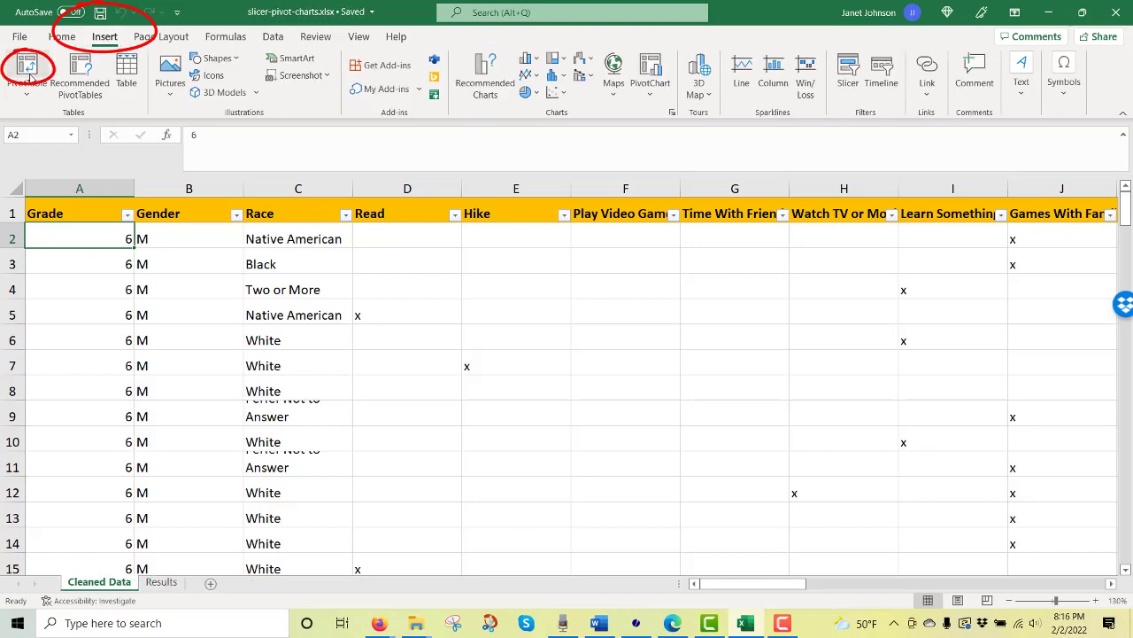
{"action": "left_click", "coordinate": [27, 71]}
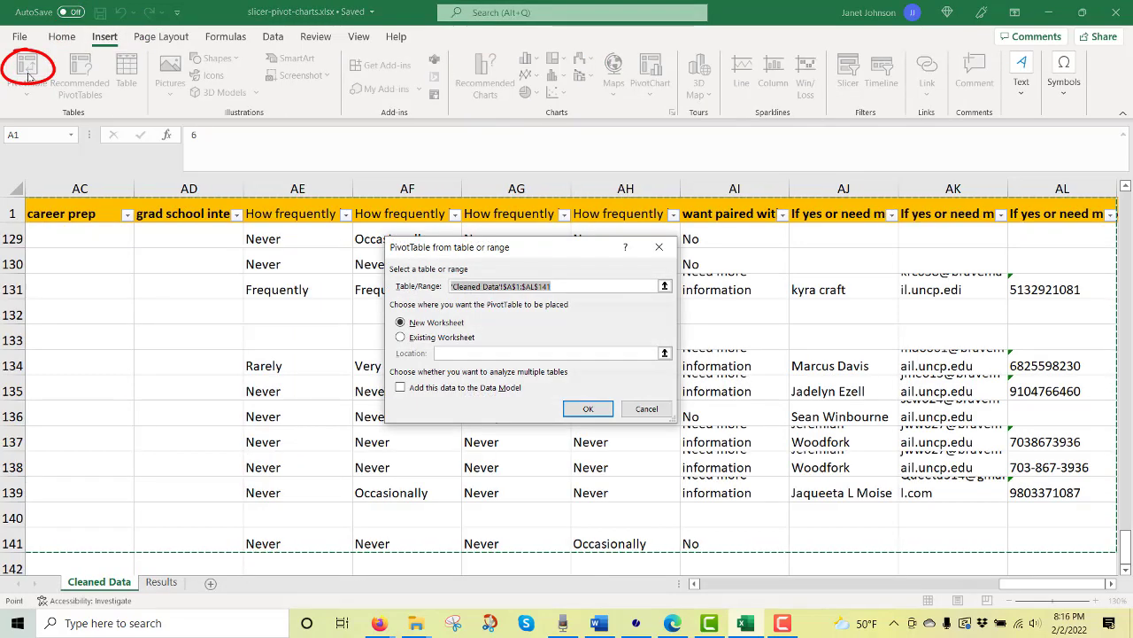
{"action": "left_click", "coordinate": [581, 410]}
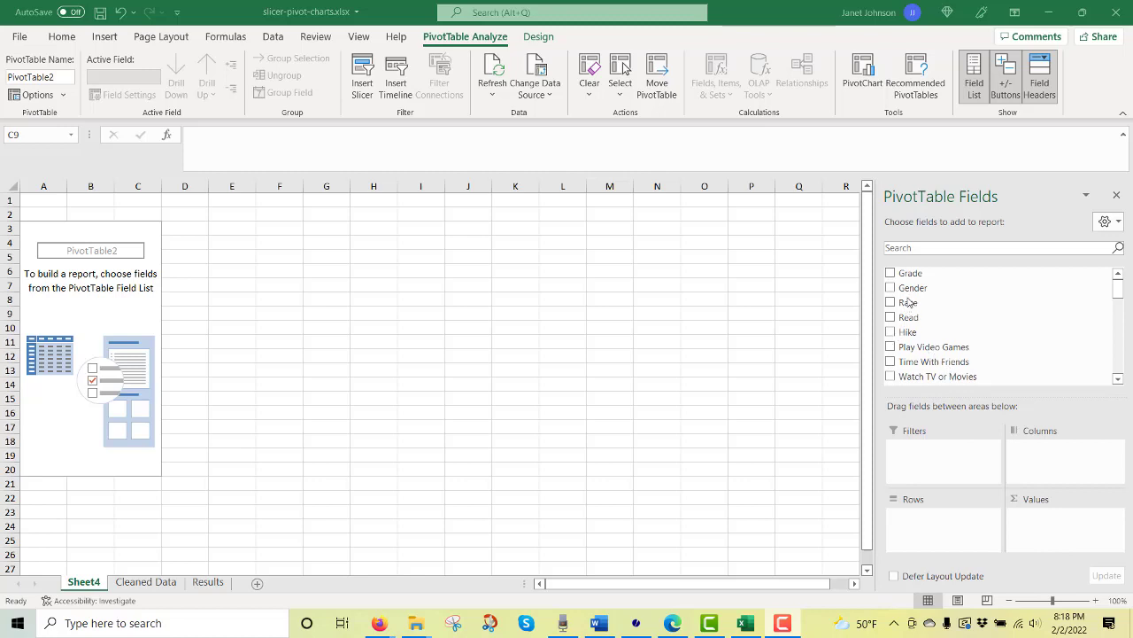
Add the Read and Hike fields to the pivot table and place both in Values as counts
{"action": "left_click", "coordinate": [905, 321]}
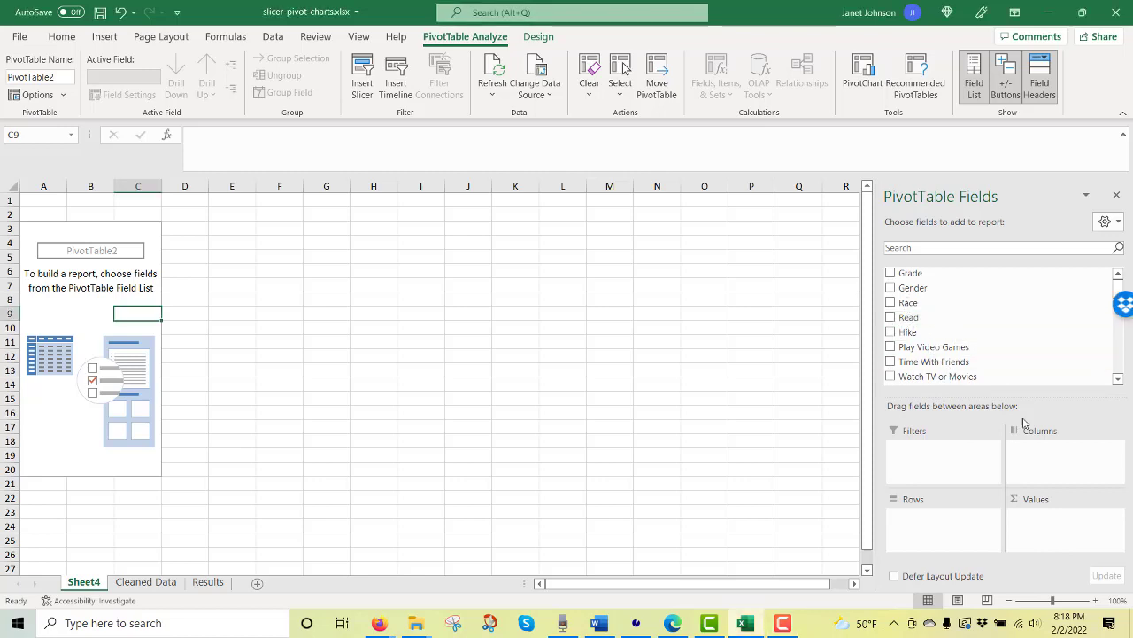
{"action": "left_click", "coordinate": [891, 317]}
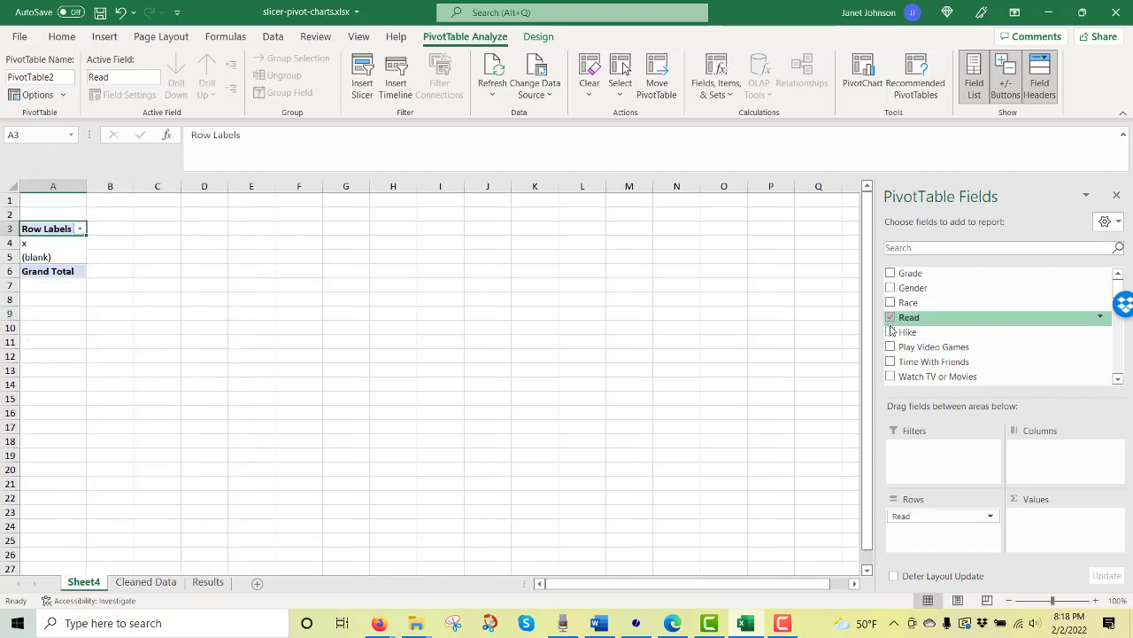
{"action": "left_click", "coordinate": [891, 332]}
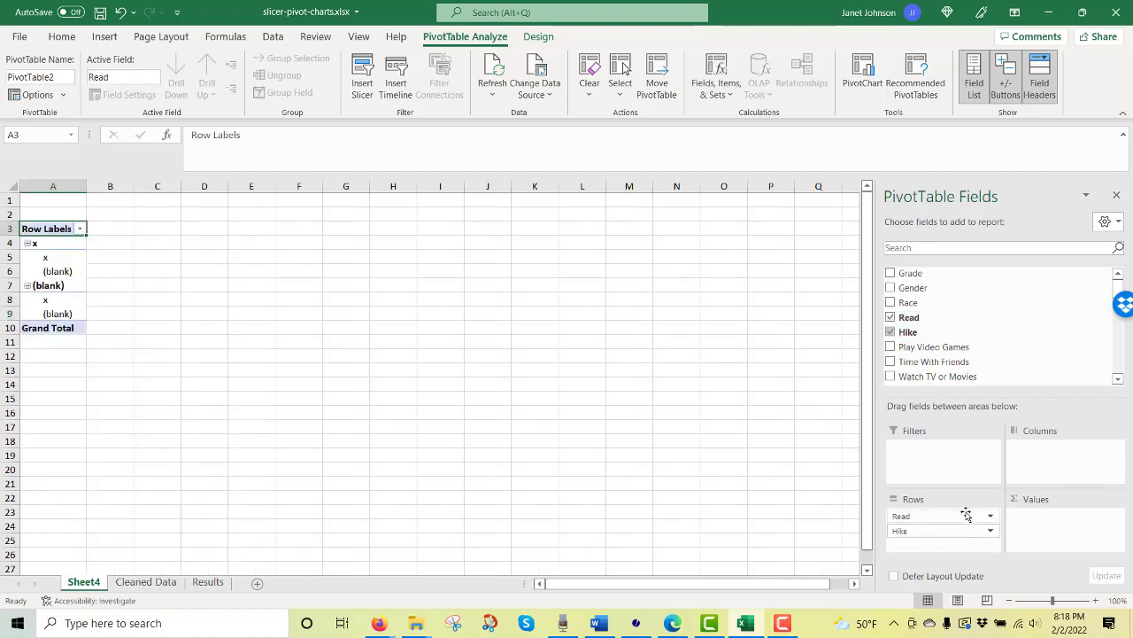
{"action": "left_click_drag", "start_coordinate": [966, 515], "coordinate": [1059, 524]}
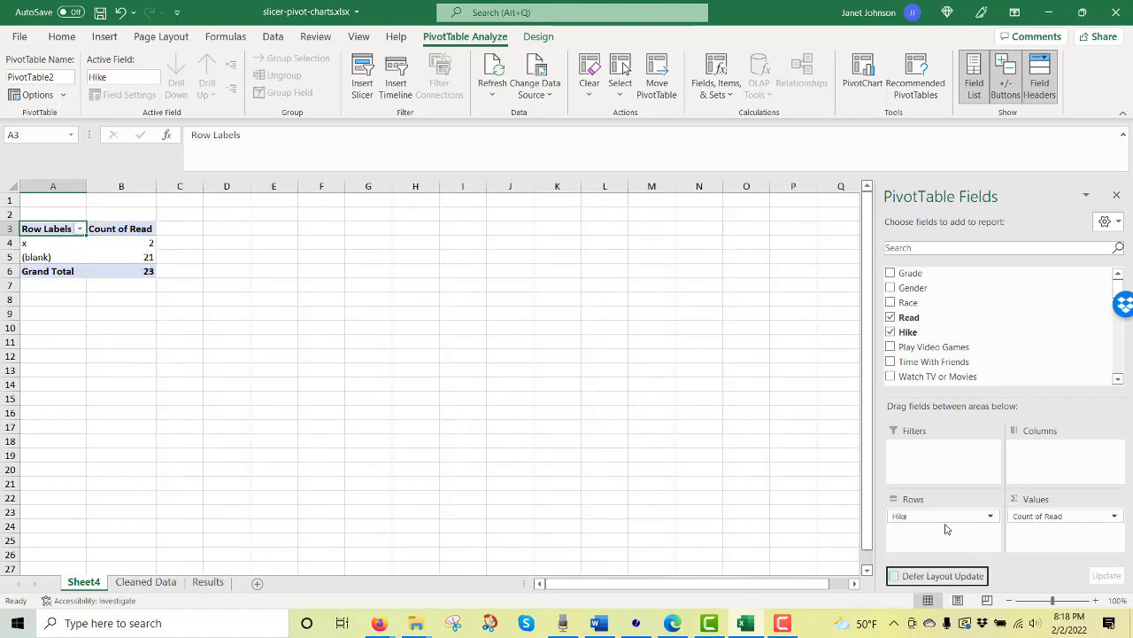
{"action": "left_click_drag", "start_coordinate": [945, 523], "coordinate": [1066, 555]}
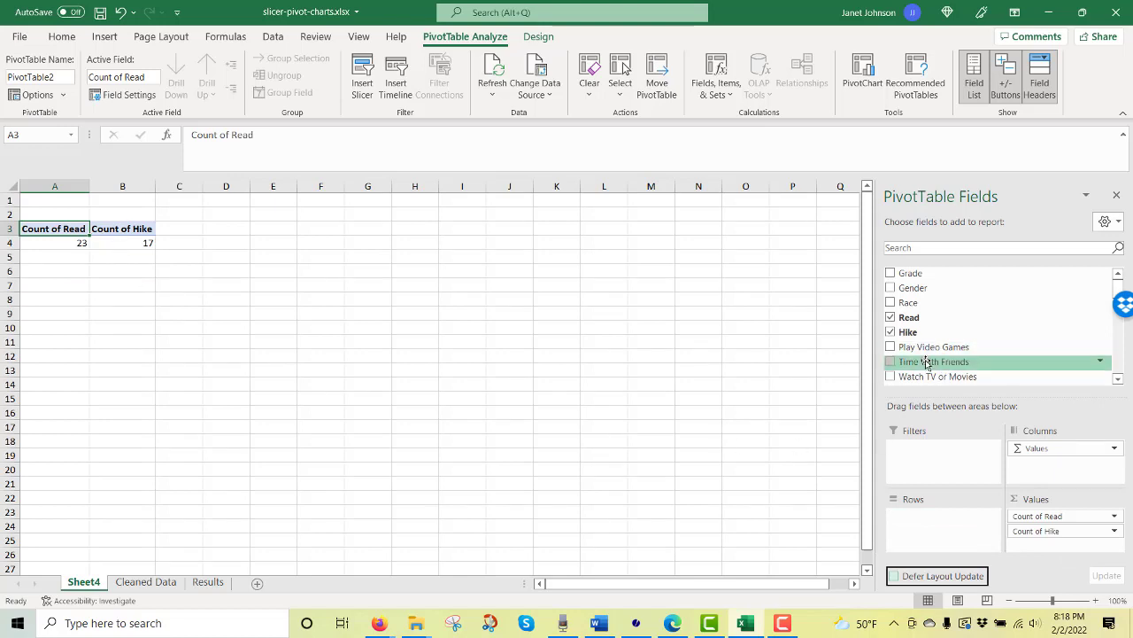
Add the Play Video Games, Time With Friends, Watch TV or Movies, Learn Something New and Games With Family fields to the pivot table
{"action": "left_click", "coordinate": [890, 347]}
{"action": "left_click", "coordinate": [891, 361]}
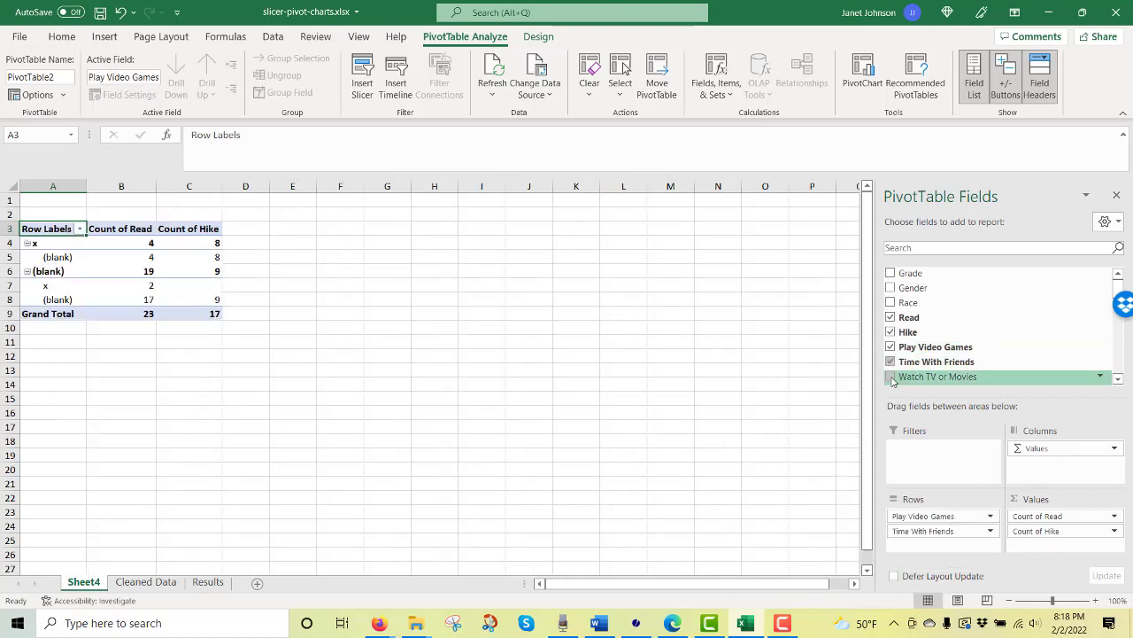
{"action": "left_click", "coordinate": [890, 376]}
{"action": "scroll", "coordinate": [1012, 346], "scroll_direction": "down", "scroll_amount": 2}
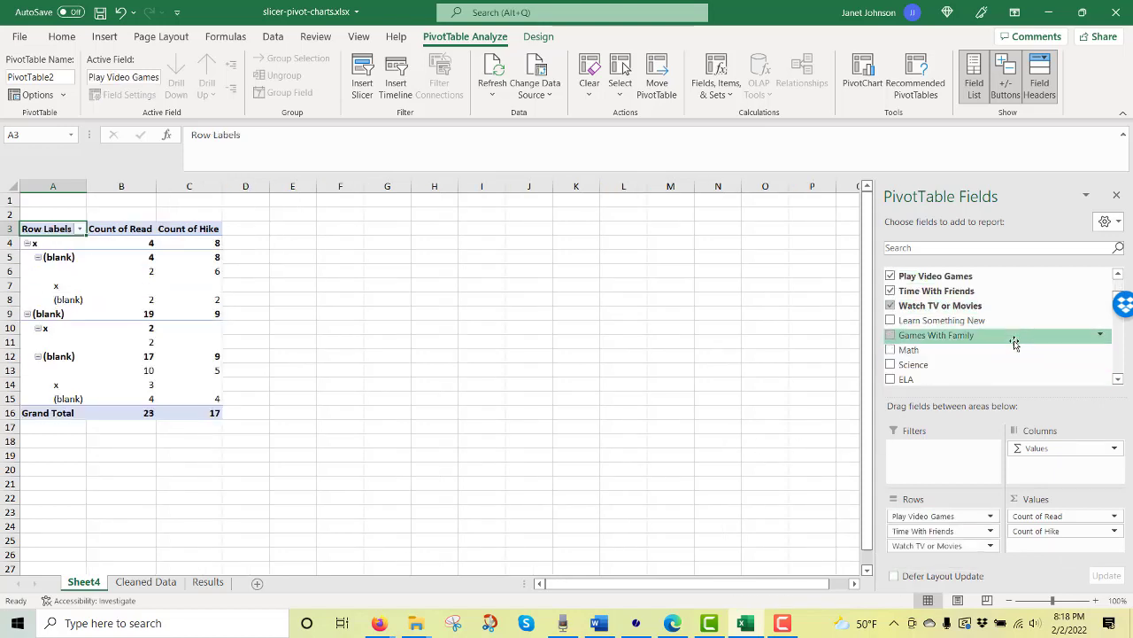
{"action": "left_click", "coordinate": [890, 320]}
{"action": "left_click", "coordinate": [891, 335]}
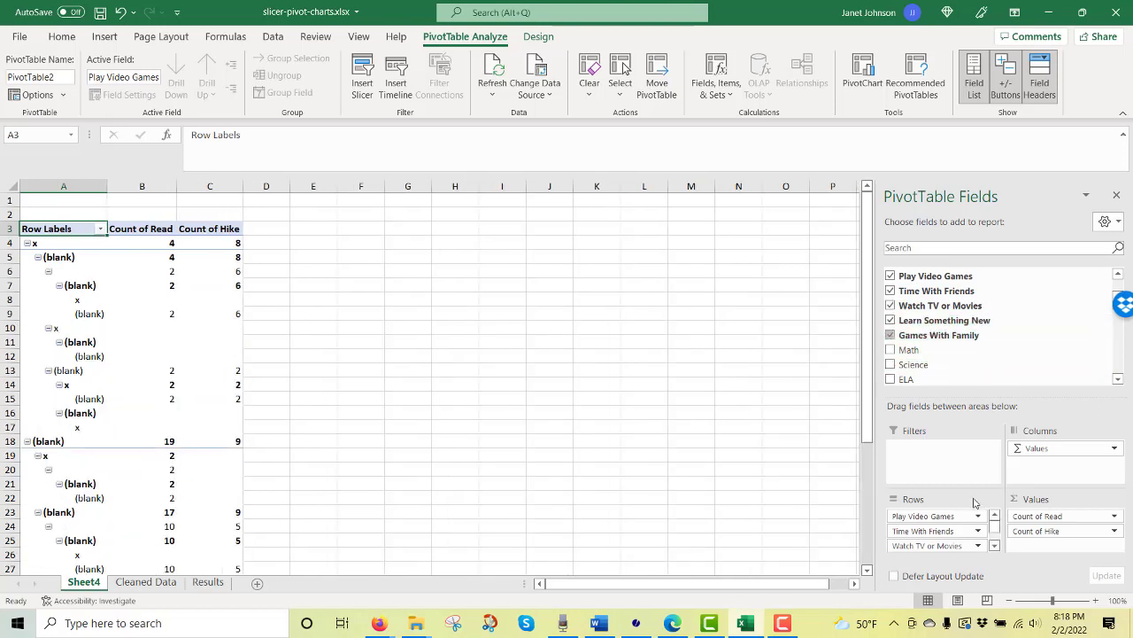
Move the five activity fields from Rows to Values so that each one is counted
{"action": "left_click_drag", "start_coordinate": [926, 516], "coordinate": [1062, 545]}
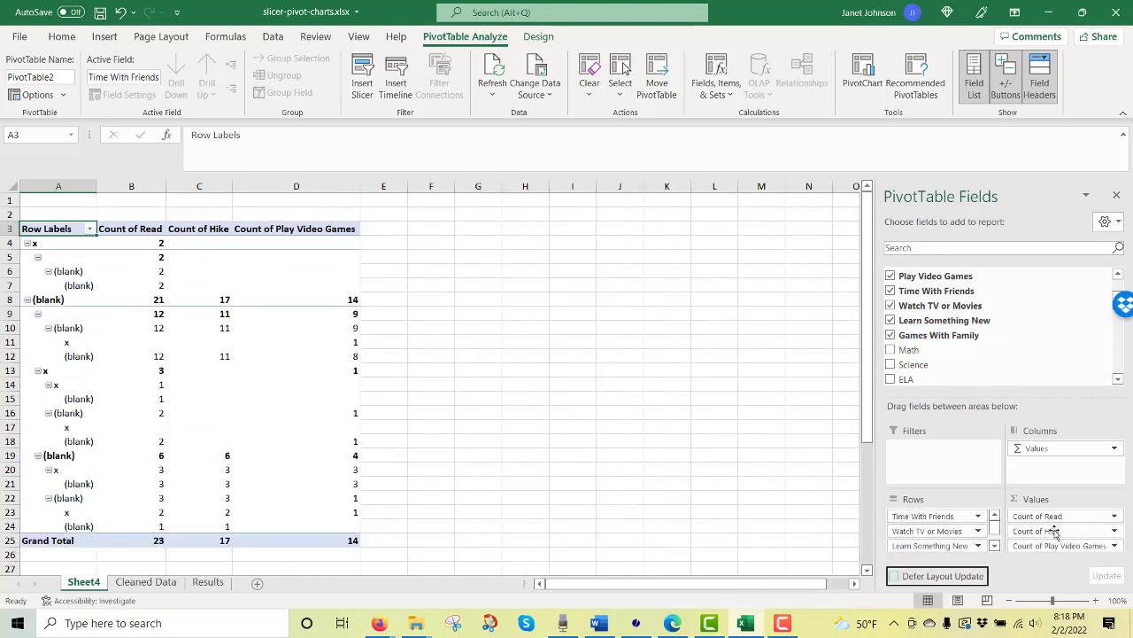
{"action": "left_click_drag", "start_coordinate": [952, 521], "coordinate": [1067, 524]}
{"action": "left_click_drag", "start_coordinate": [938, 532], "coordinate": [1062, 542]}
{"action": "left_click", "coordinate": [1101, 519]}
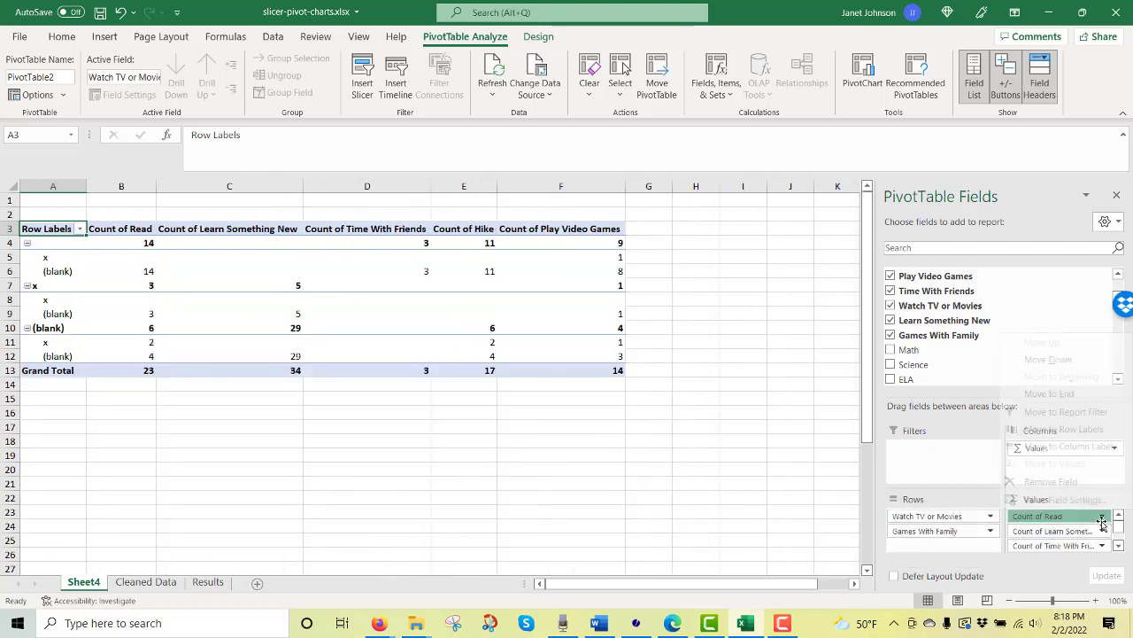
{"action": "left_click", "coordinate": [1102, 522]}
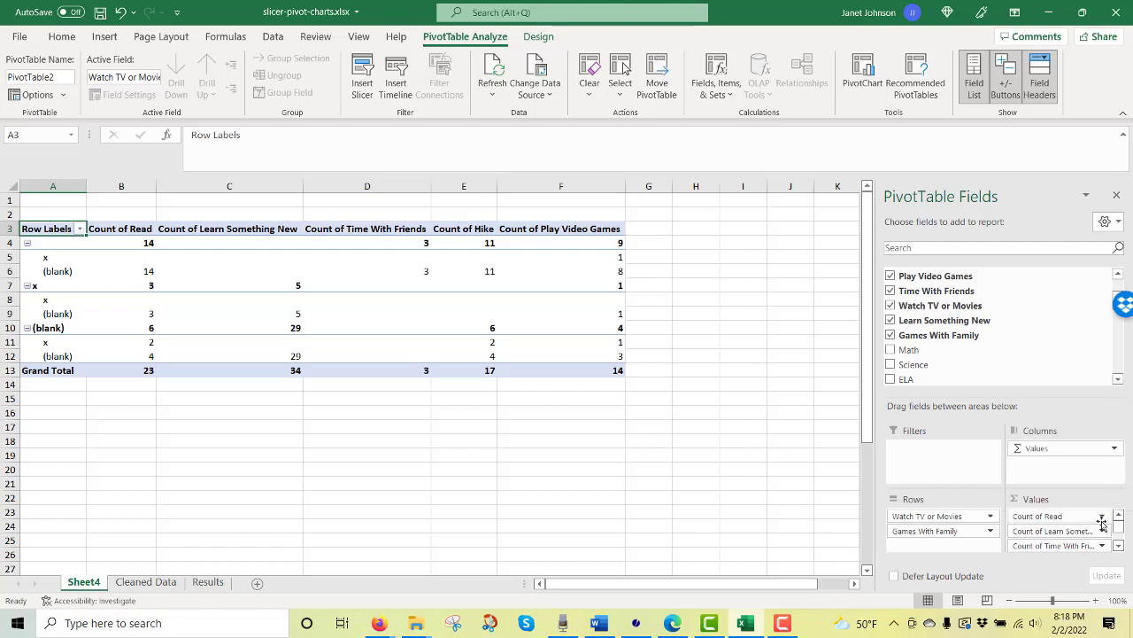
{"action": "left_click_drag", "start_coordinate": [961, 530], "coordinate": [1073, 550]}
{"action": "left_click_drag", "start_coordinate": [929, 519], "coordinate": [1052, 542]}
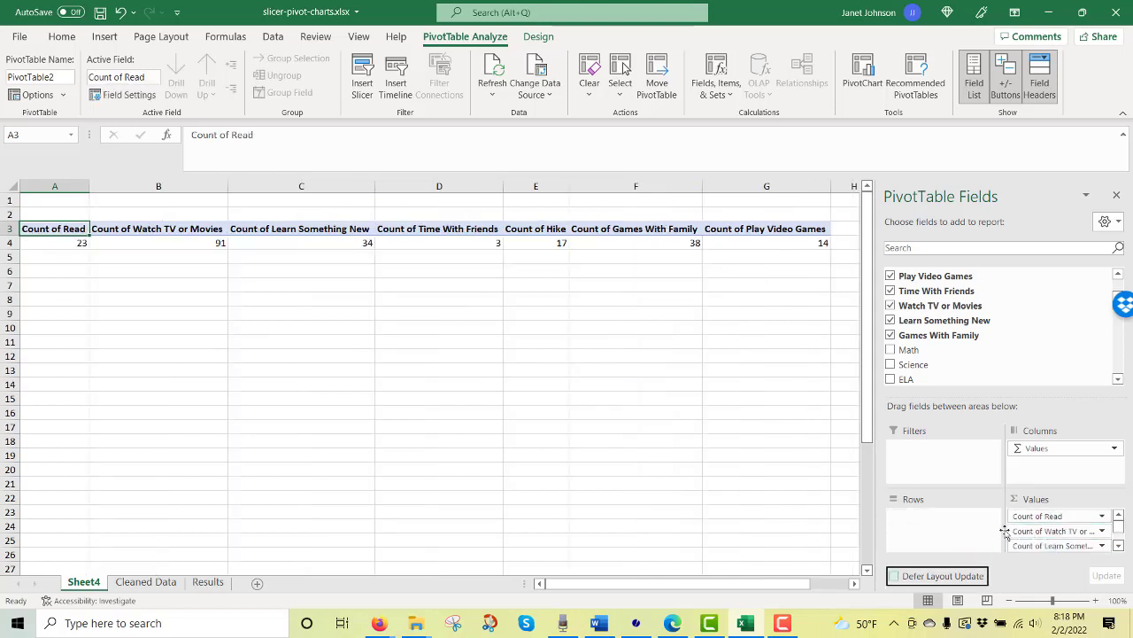
{"action": "left_click", "coordinate": [649, 401]}
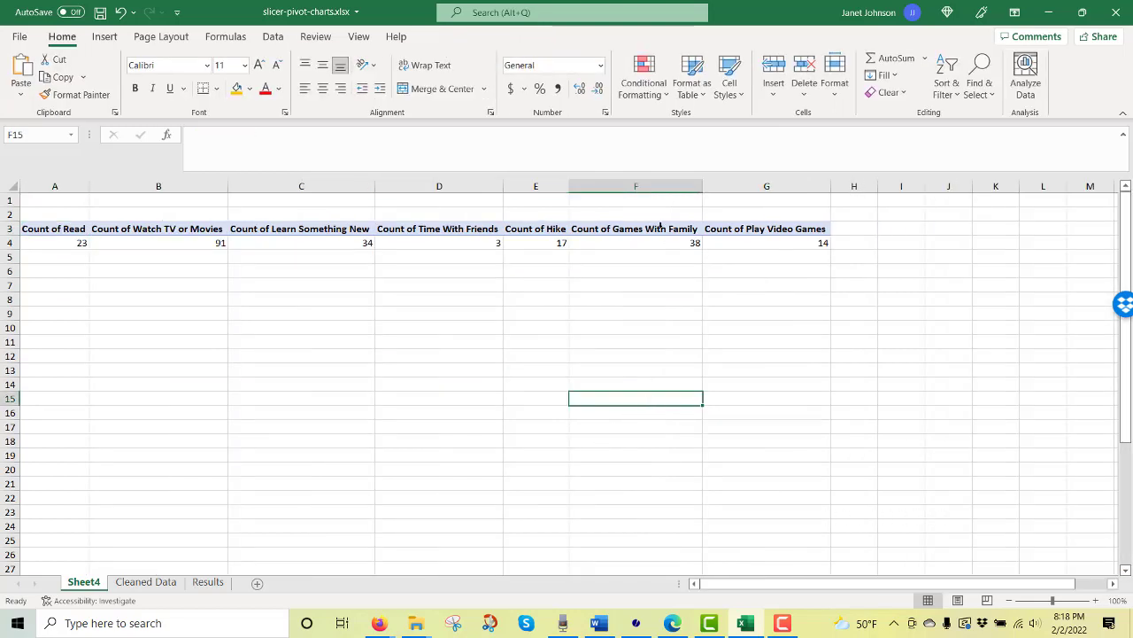
Insert slicers for Grade, Gender and Race on the pivot table
{"action": "left_click", "coordinate": [464, 233]}
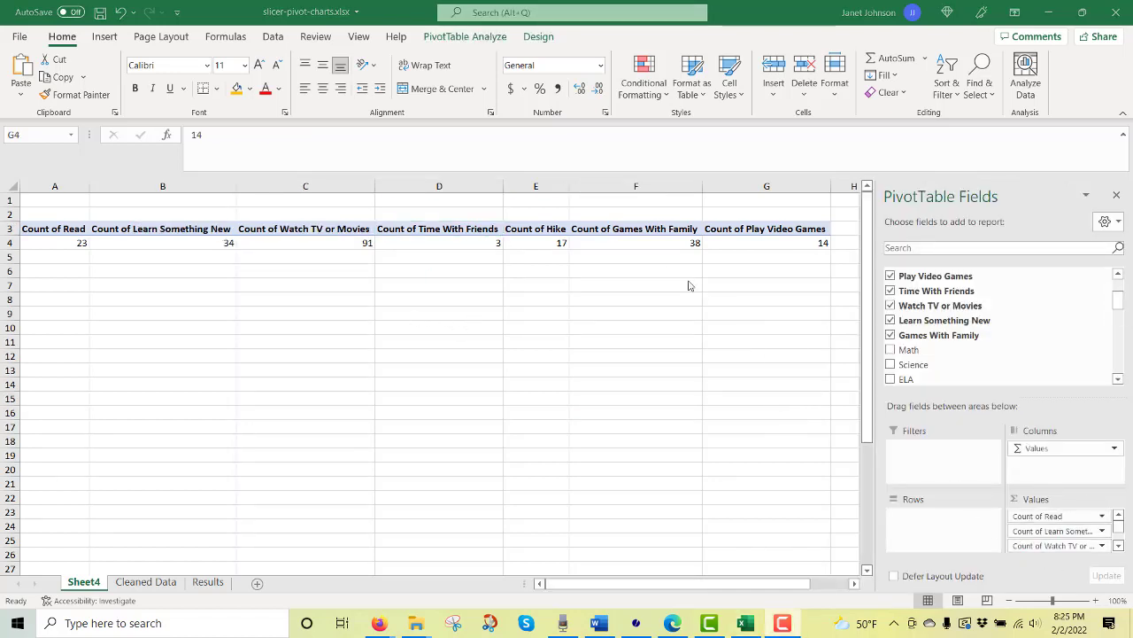
{"action": "left_click", "coordinate": [658, 241]}
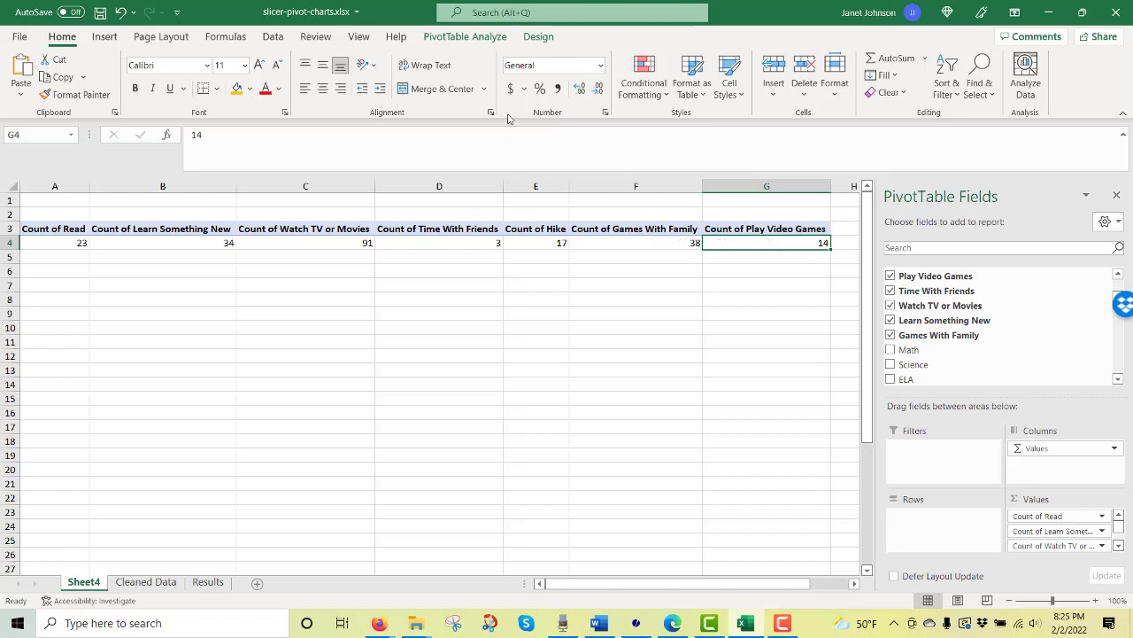
{"action": "left_click", "coordinate": [452, 39]}
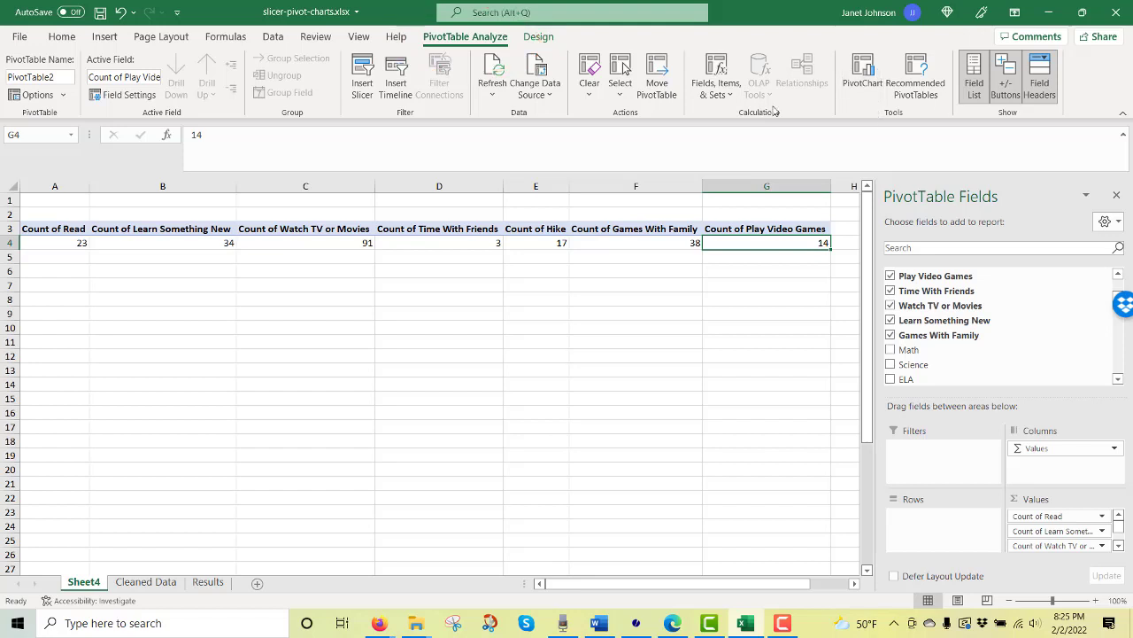
{"action": "left_click", "coordinate": [363, 73]}
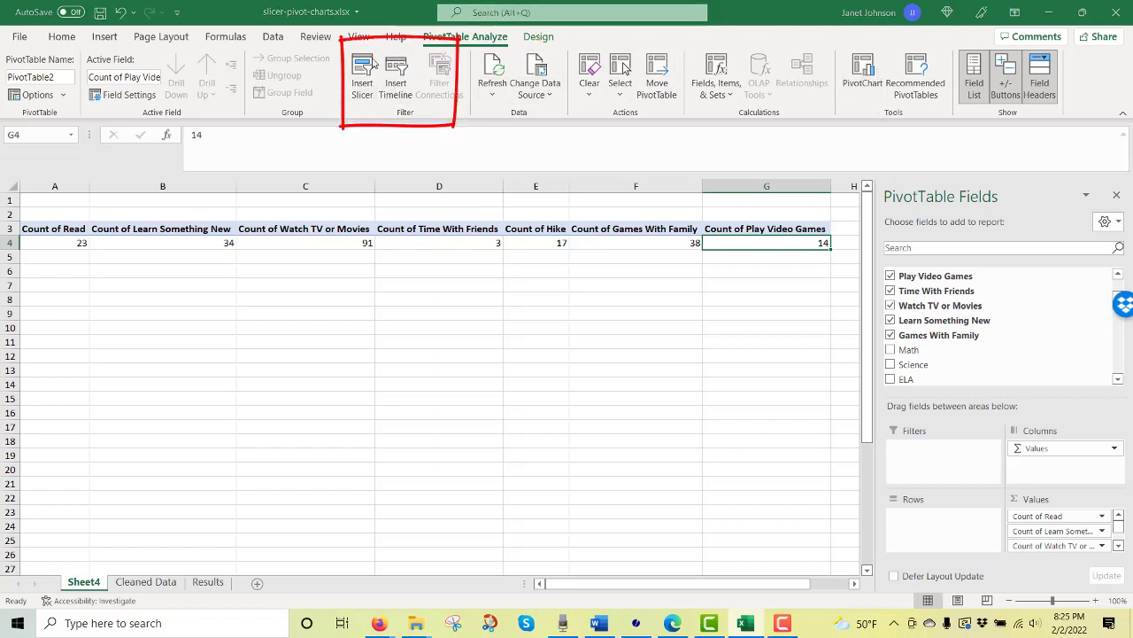
{"action": "left_click_drag", "start_coordinate": [499, 182], "coordinate": [707, 116]}
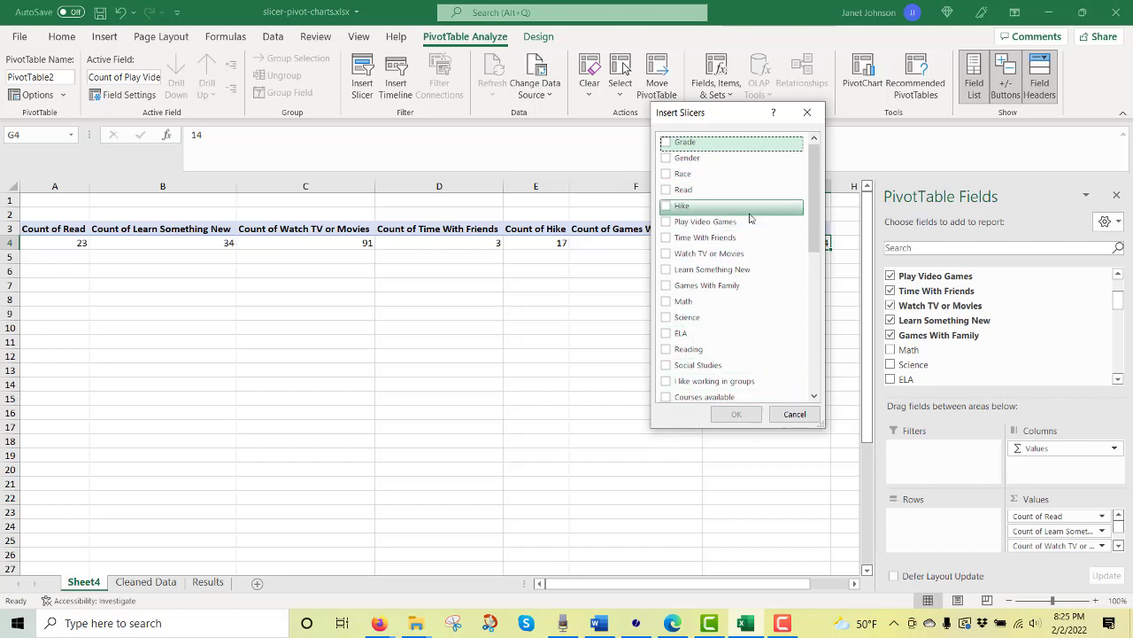
{"action": "left_click", "coordinate": [667, 145]}
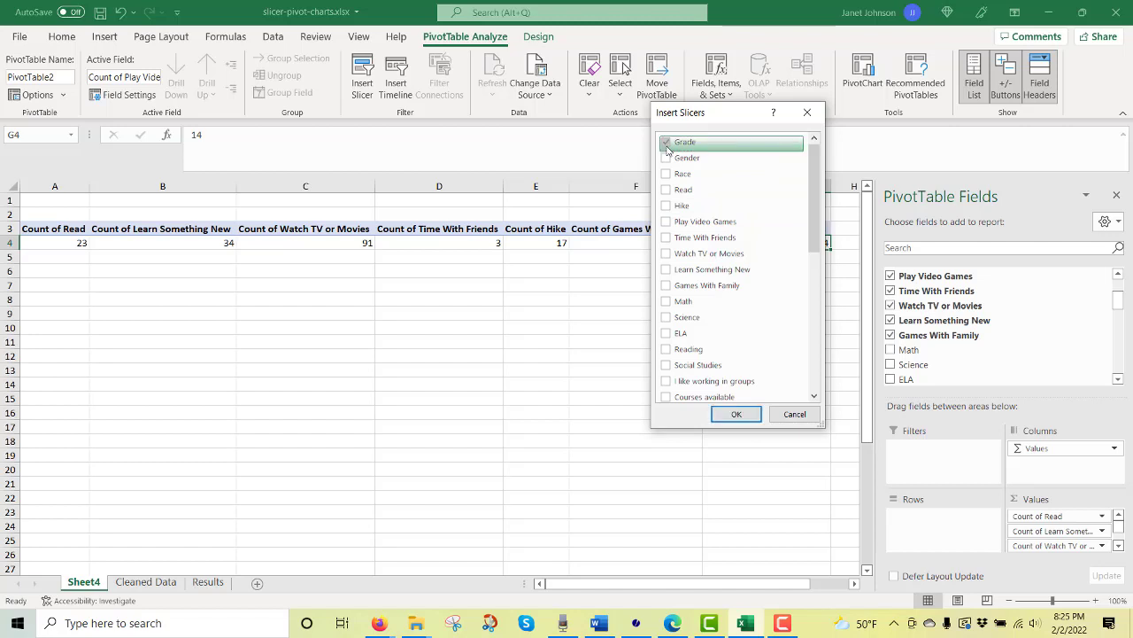
{"action": "left_click", "coordinate": [667, 159]}
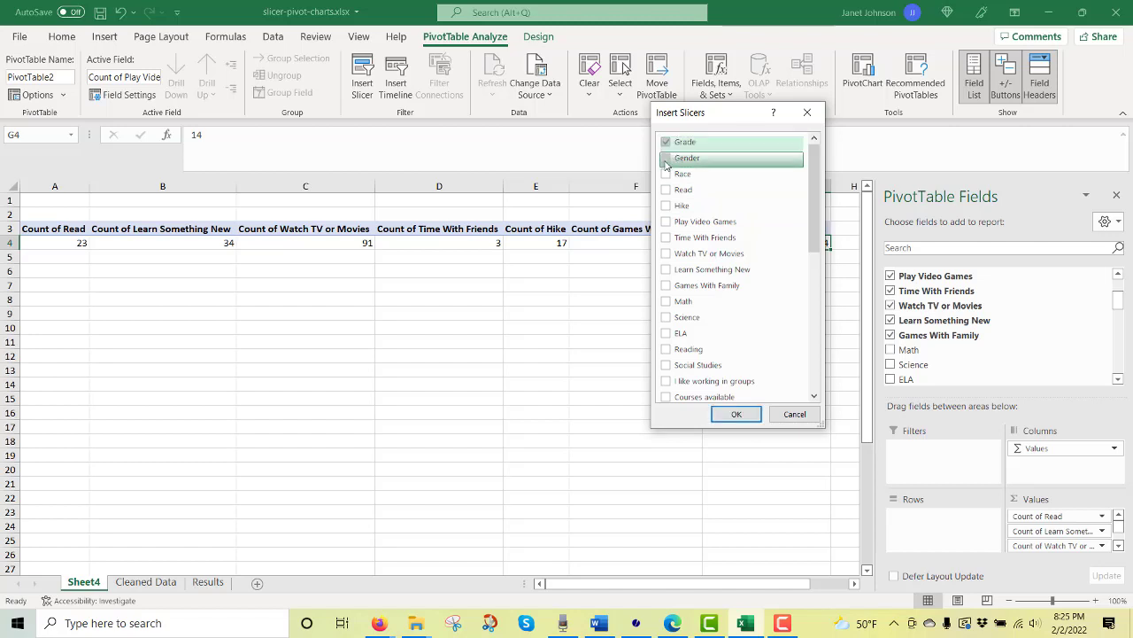
{"action": "left_click", "coordinate": [668, 174]}
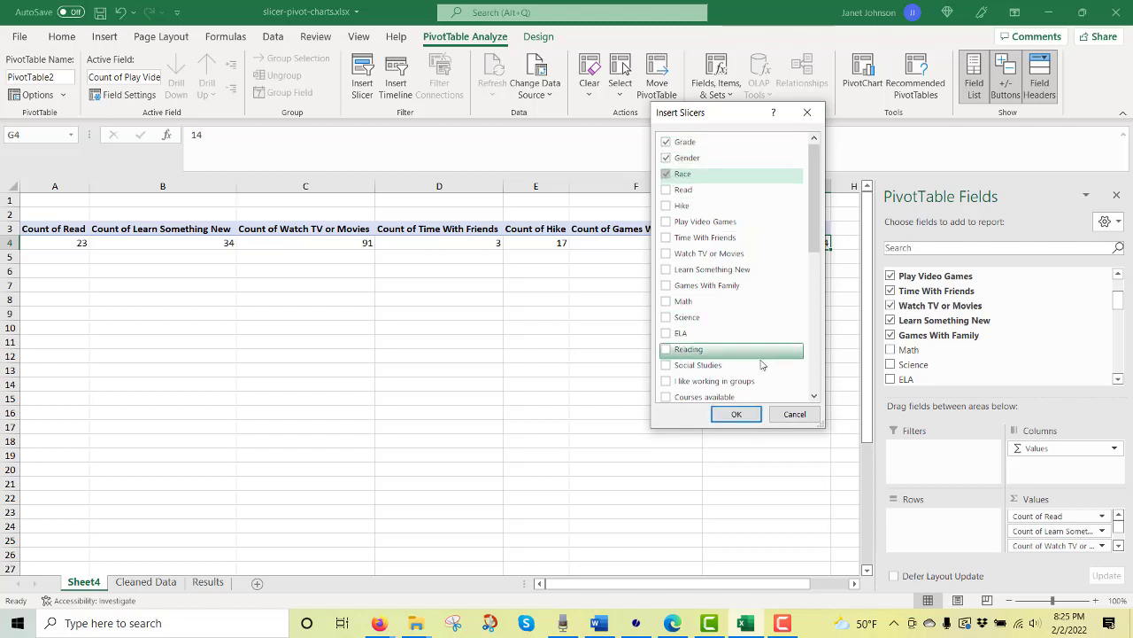
{"action": "left_click", "coordinate": [736, 414]}
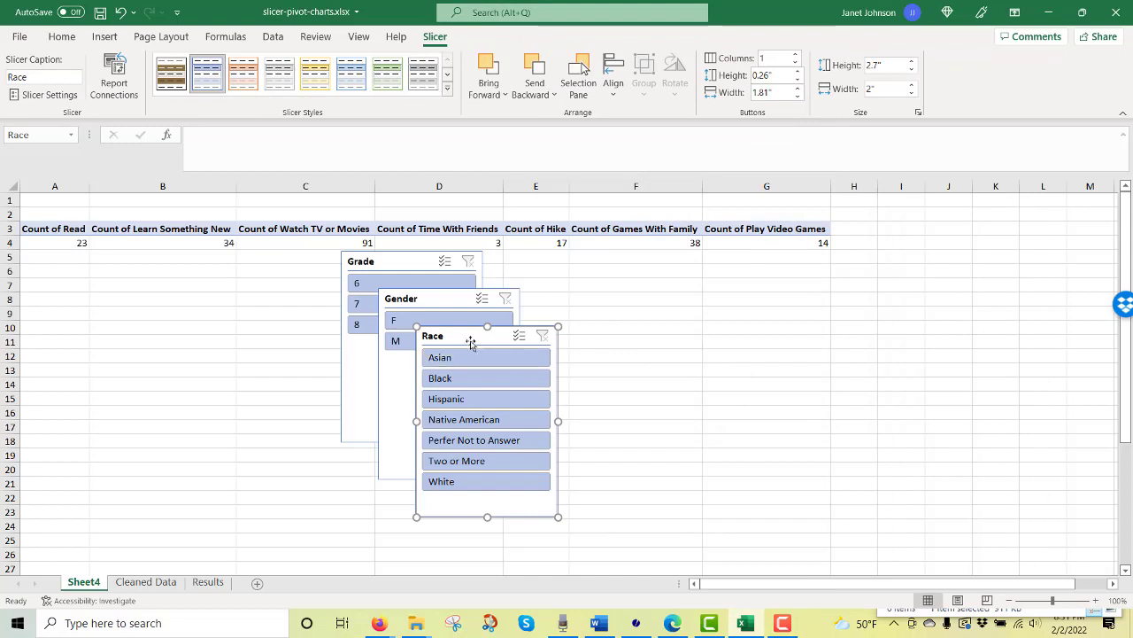
Arrange the slicers side by side without overlap: Grade below columns E–F, Gender below column G, and Race beside the table around columns I–K
{"action": "left_click_drag", "start_coordinate": [473, 339], "coordinate": [947, 246]}
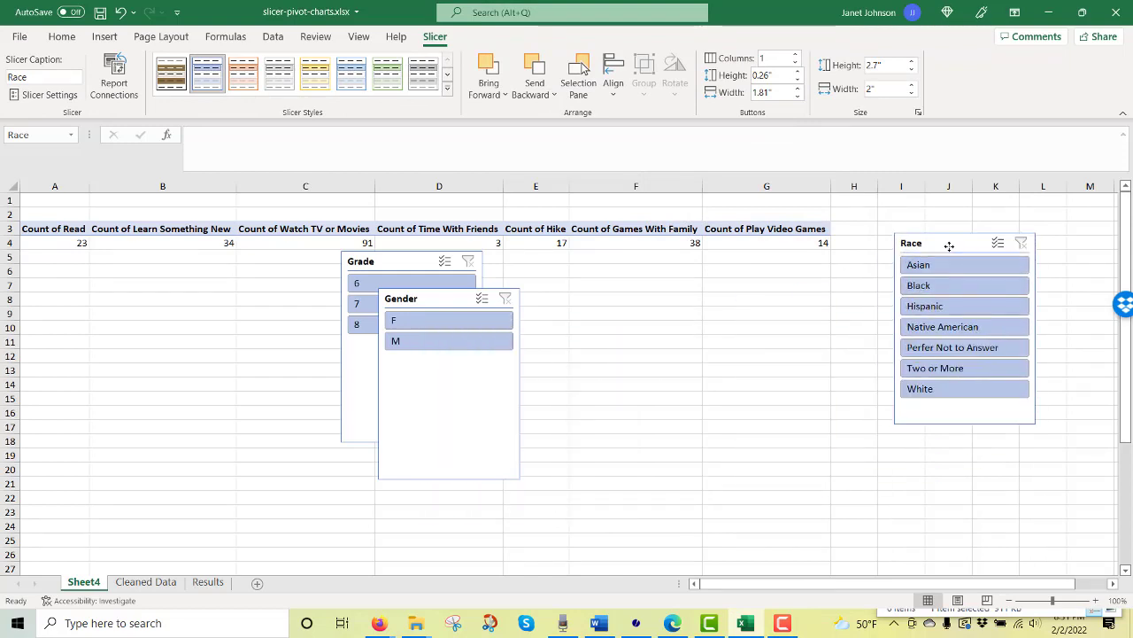
{"action": "left_click", "coordinate": [430, 297]}
{"action": "left_click_drag", "start_coordinate": [430, 298], "coordinate": [775, 278]}
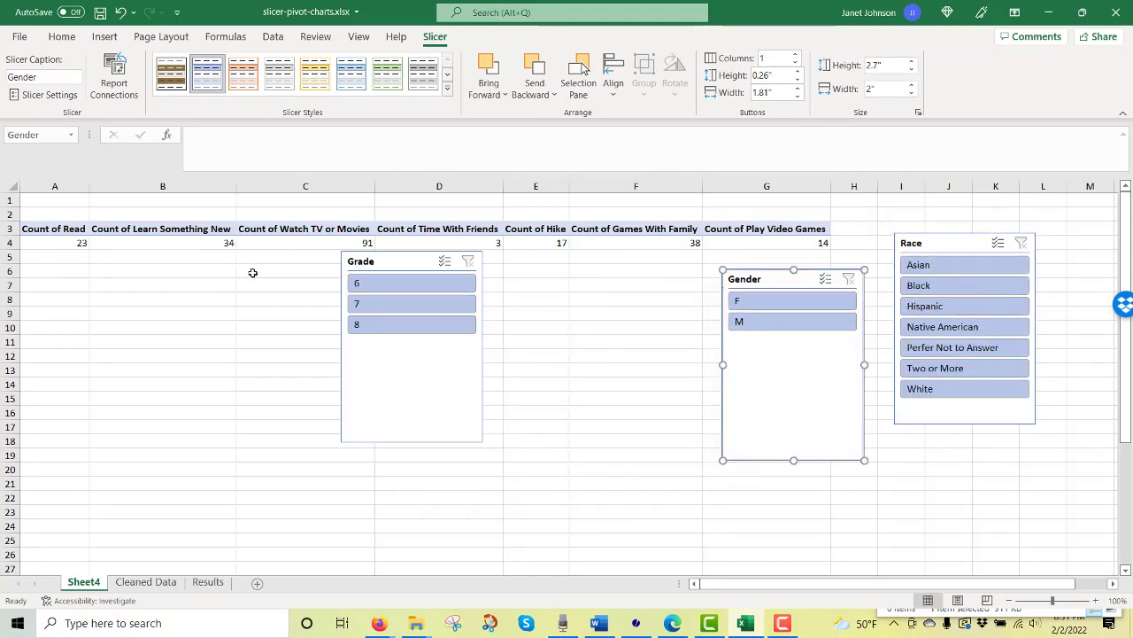
{"action": "left_click_drag", "start_coordinate": [385, 266], "coordinate": [594, 277]}
Filter the pivot table to grade 6 and gender F, trying race Hispanic and Perfer Not to Answer before settling on White
{"action": "left_click", "coordinate": [631, 301]}
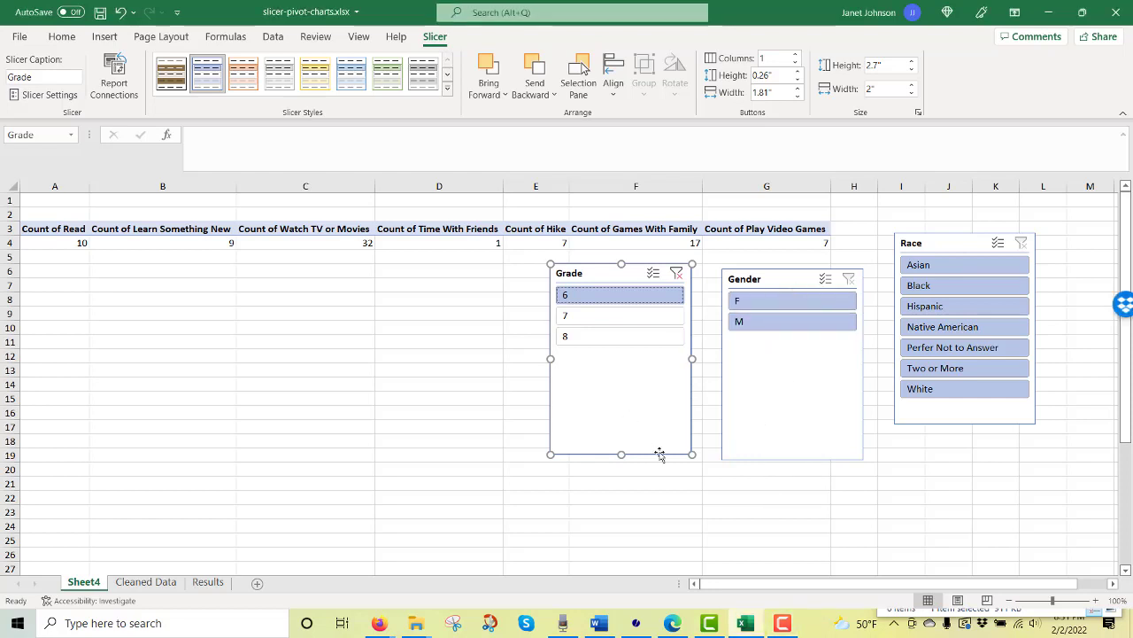
{"action": "left_click", "coordinate": [766, 305]}
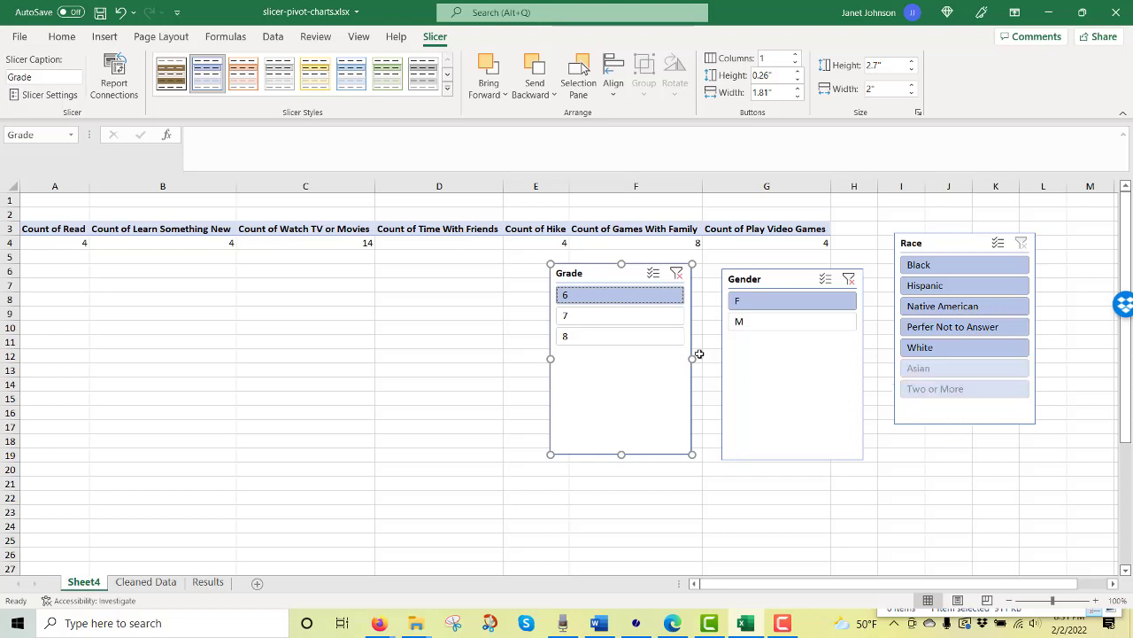
{"action": "left_click", "coordinate": [941, 287]}
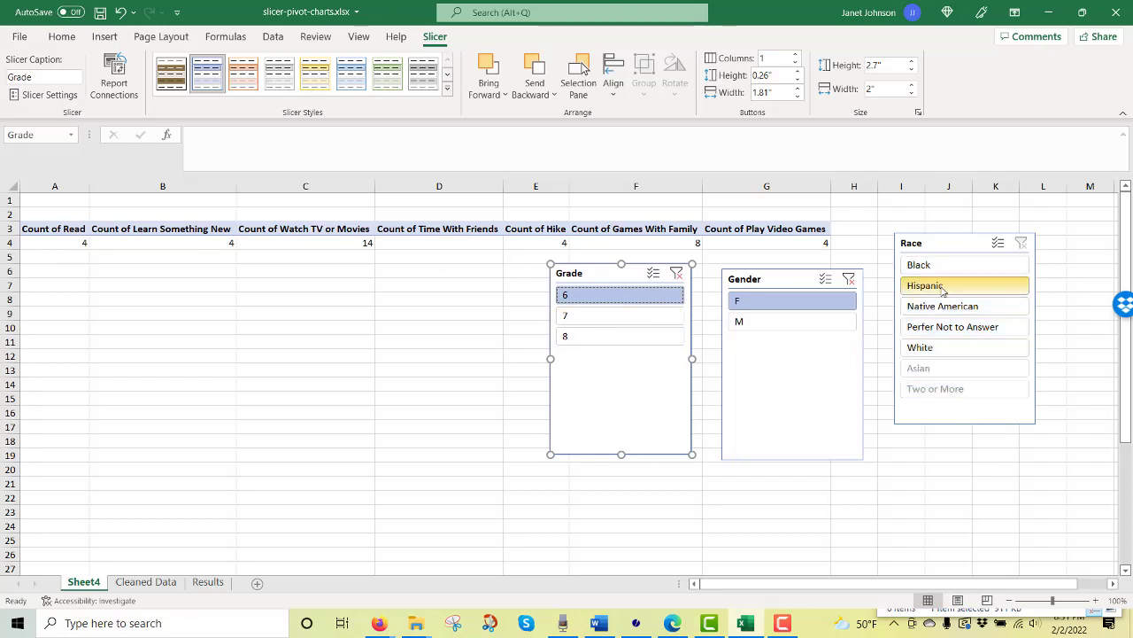
{"action": "left_click", "coordinate": [933, 329]}
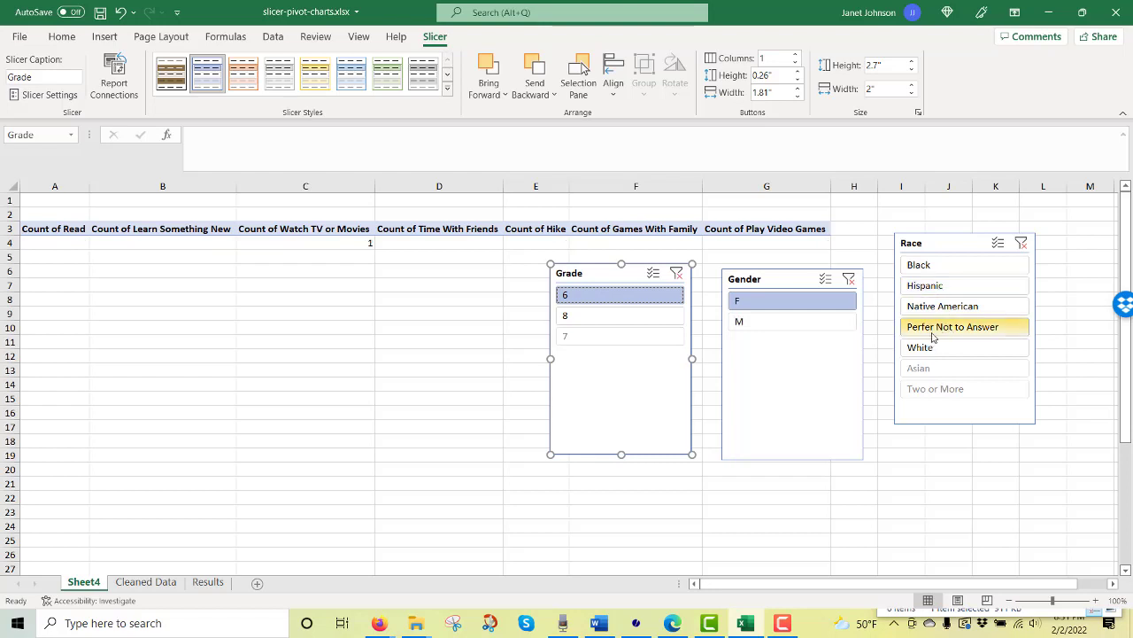
{"action": "left_click", "coordinate": [932, 347]}
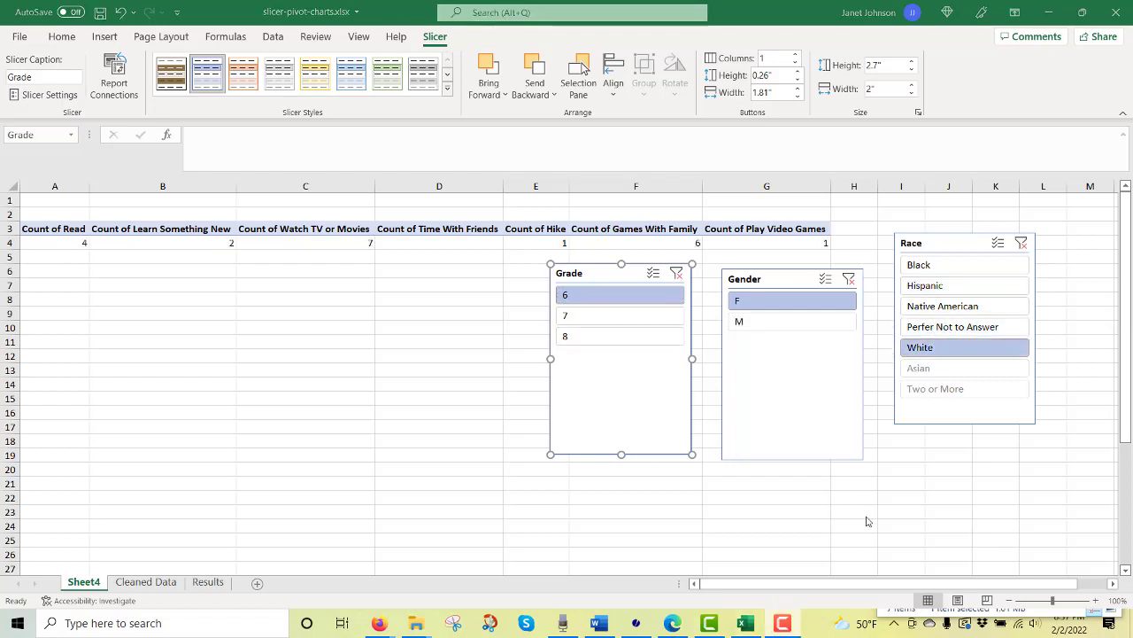
Extend the Grade slicer's selection to include grades 7 and 8 along with 6
{"action": "left_click", "coordinate": [656, 319], "text": "ctrl"}
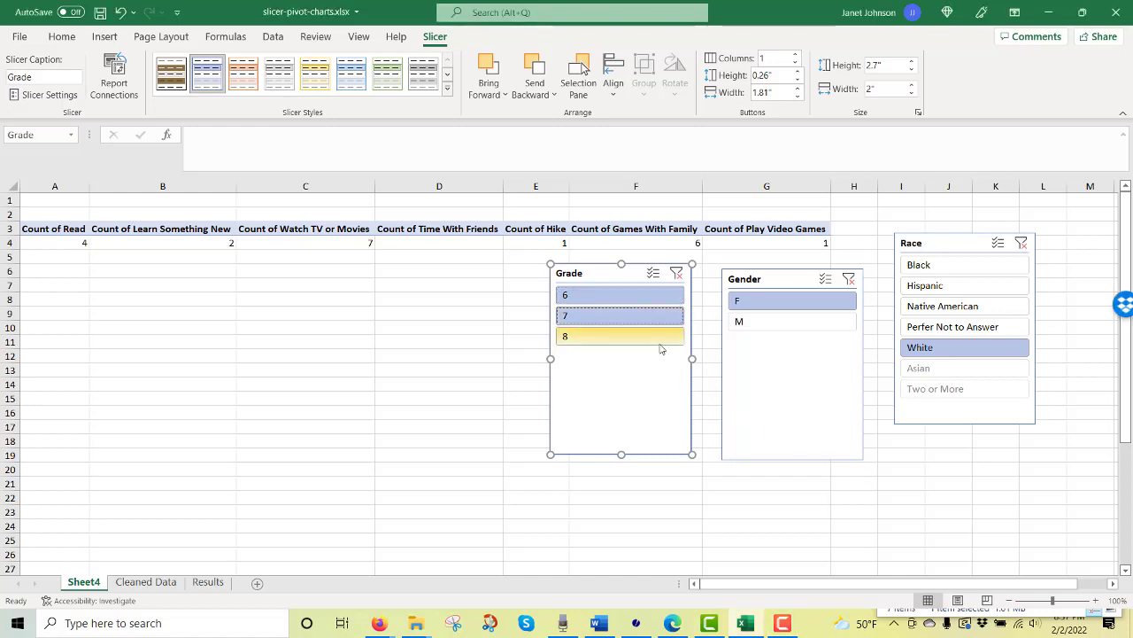
{"action": "left_click", "coordinate": [666, 336], "text": "ctrl"}
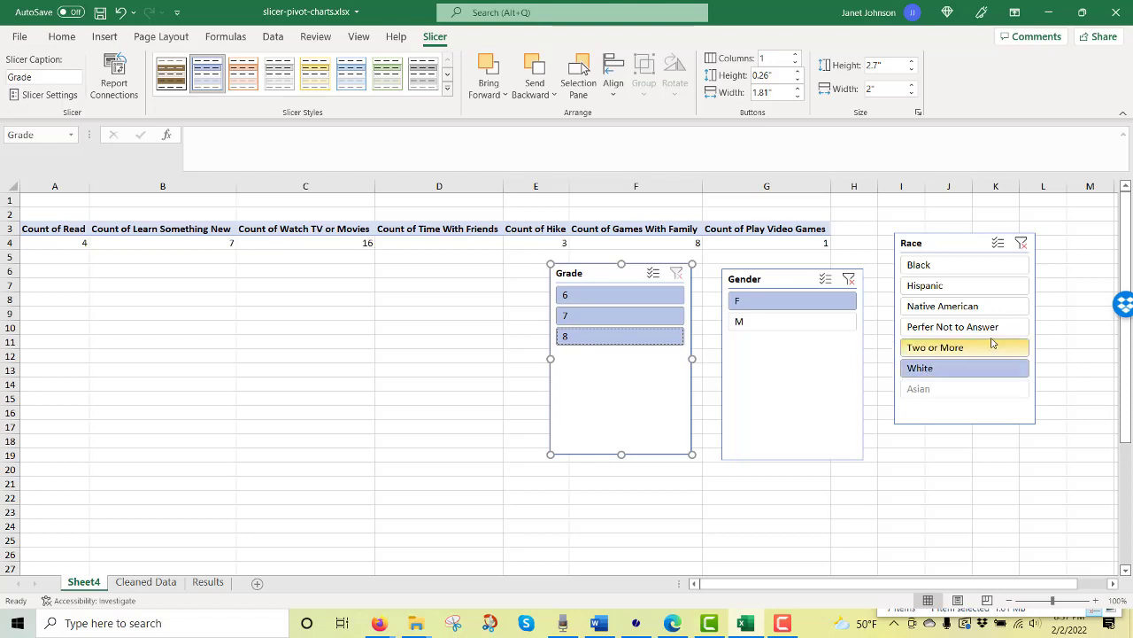
Extend the Race slicer's selection to include Native American and Hispanic along with White
{"action": "left_click", "coordinate": [970, 307], "text": "ctrl"}
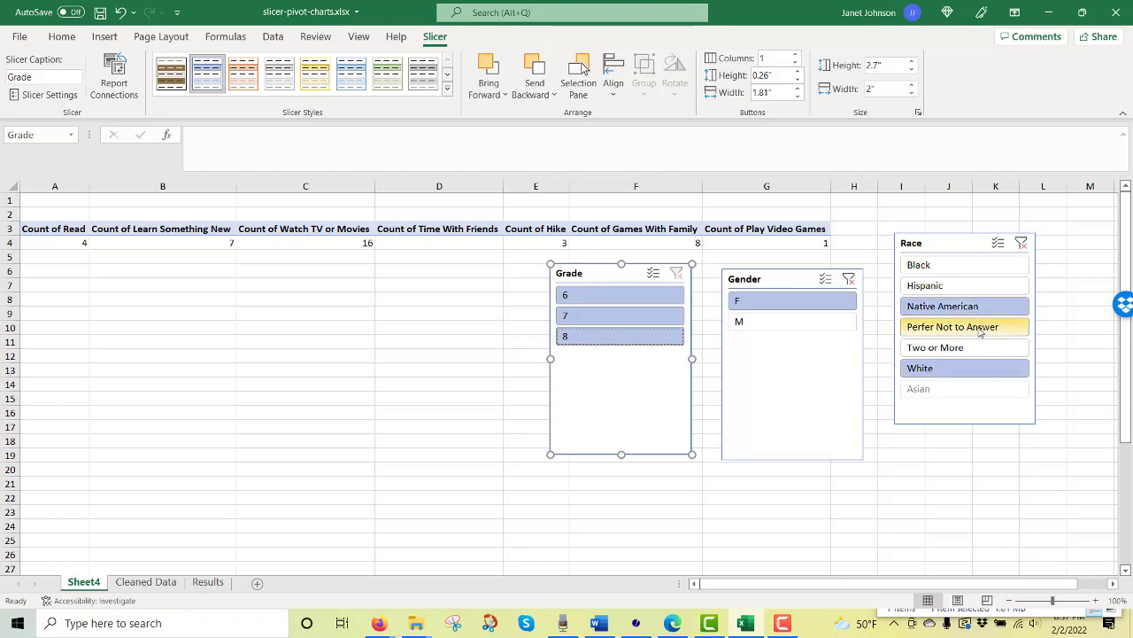
{"action": "left_click", "coordinate": [958, 288], "text": "ctrl"}
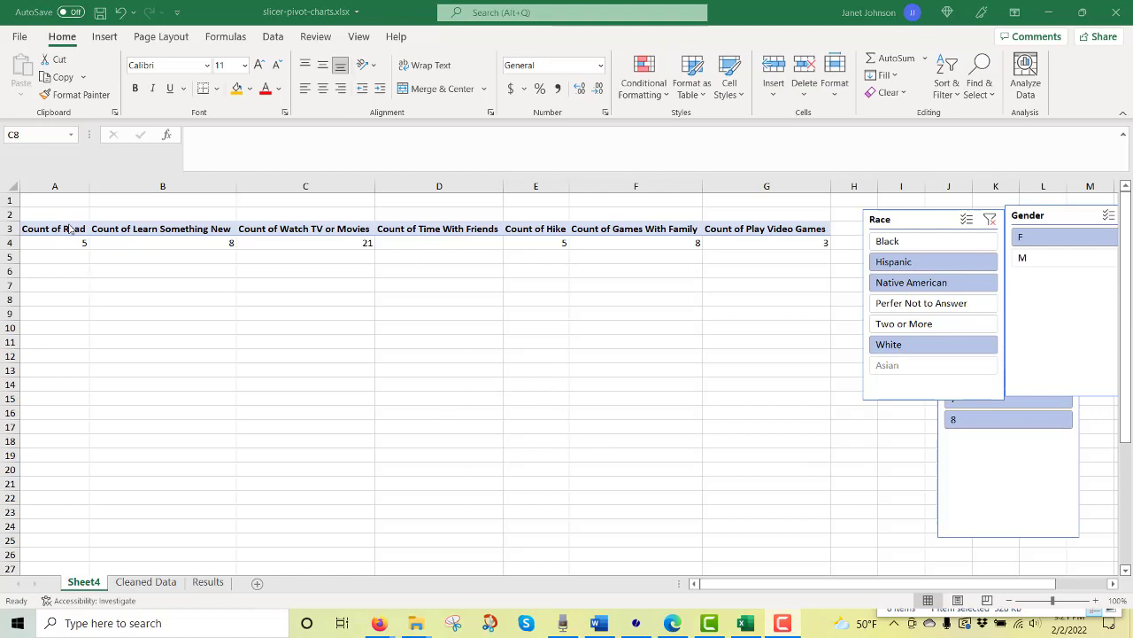
Copy the pivot table's header row A3:G3 and paste it into row 9 starting at A9
{"action": "left_click", "coordinate": [71, 228]}
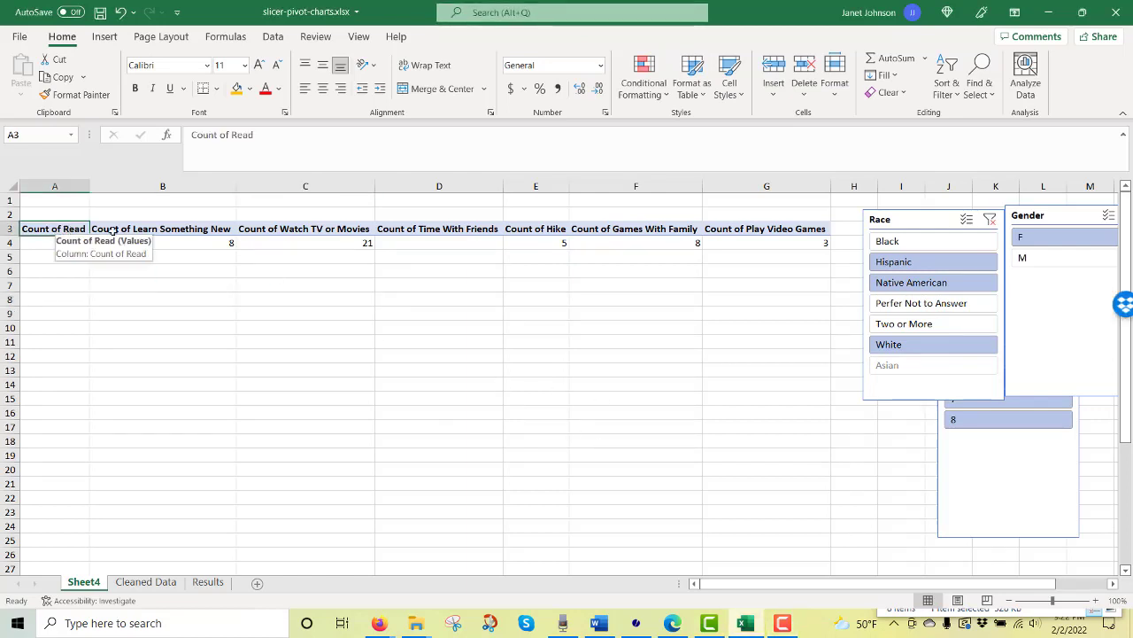
{"action": "left_click_drag", "start_coordinate": [113, 230], "coordinate": [774, 232]}
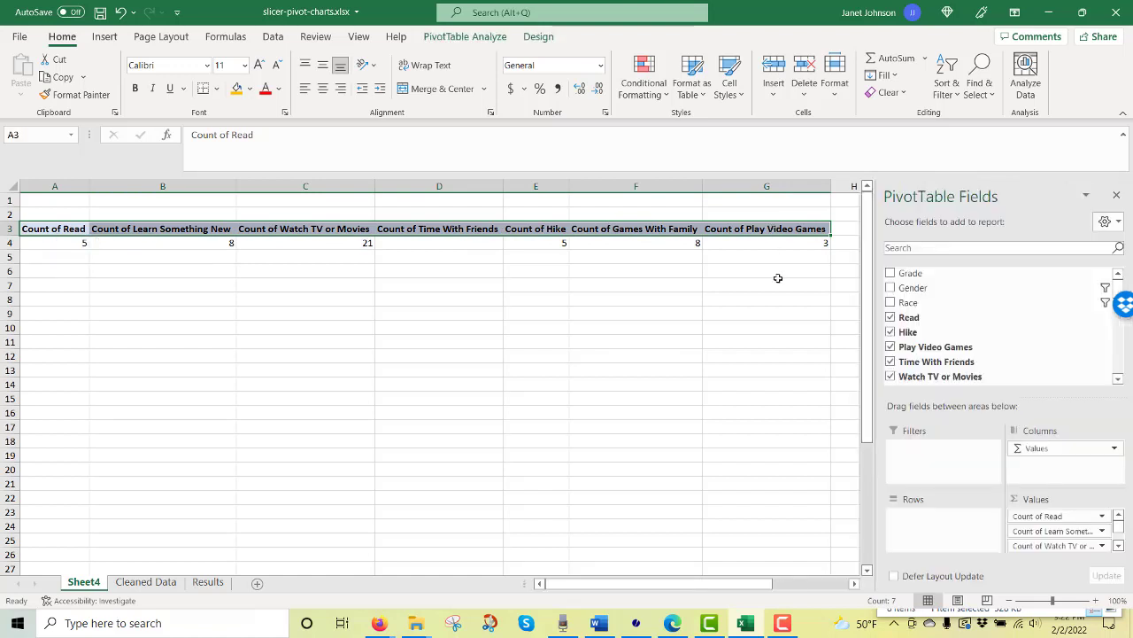
{"action": "key", "text": "ctrl+c"}
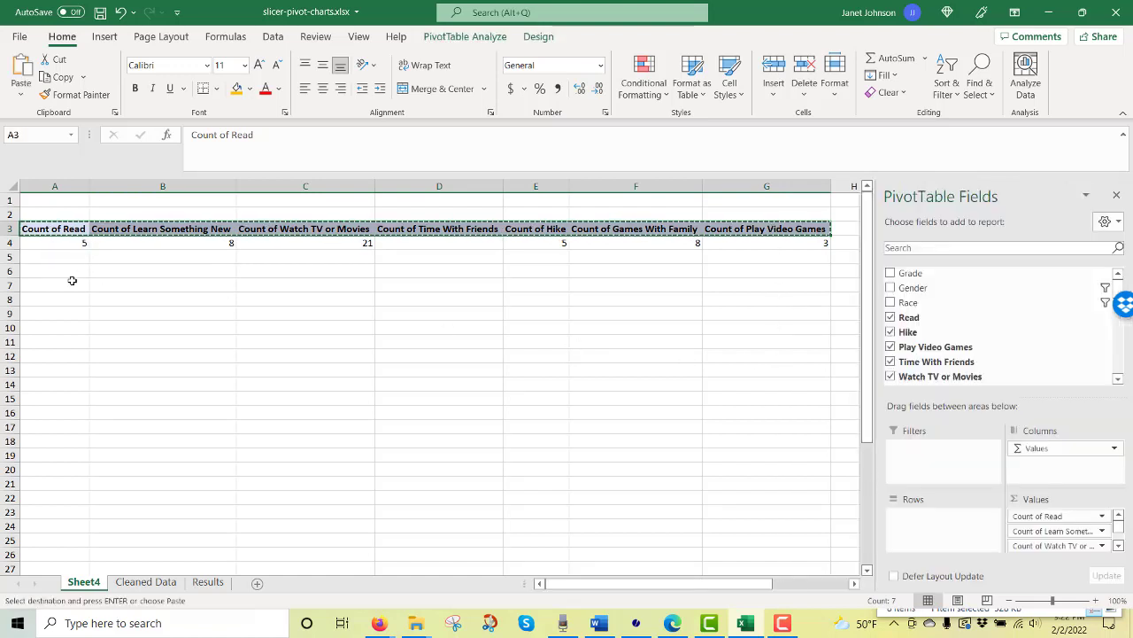
{"action": "left_click", "coordinate": [51, 313]}
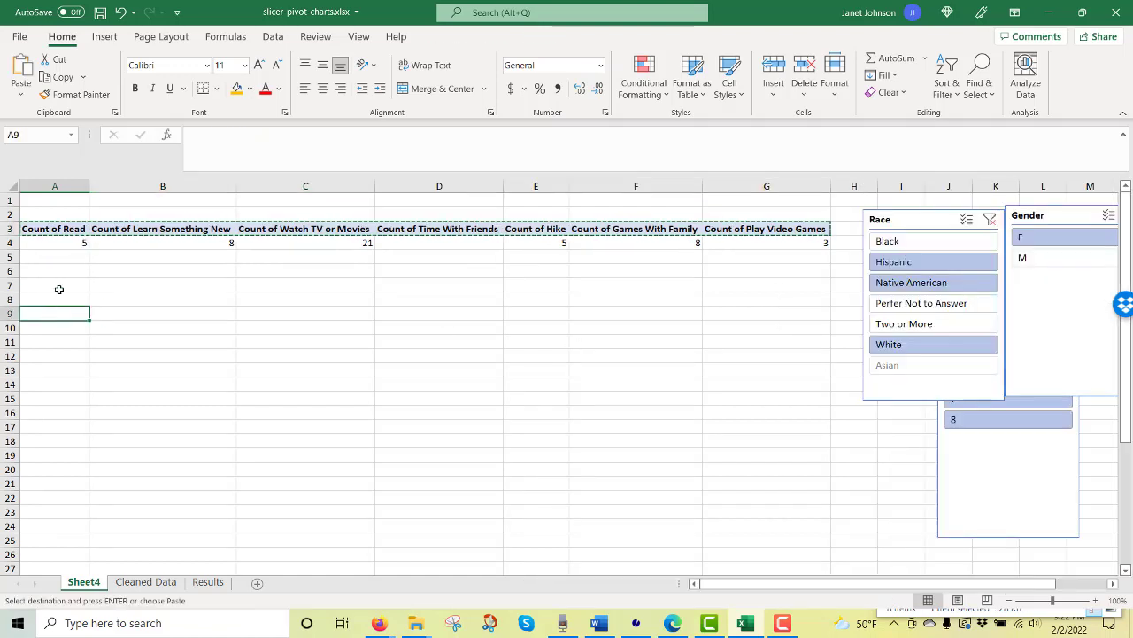
{"action": "key", "text": "ctrl+v"}
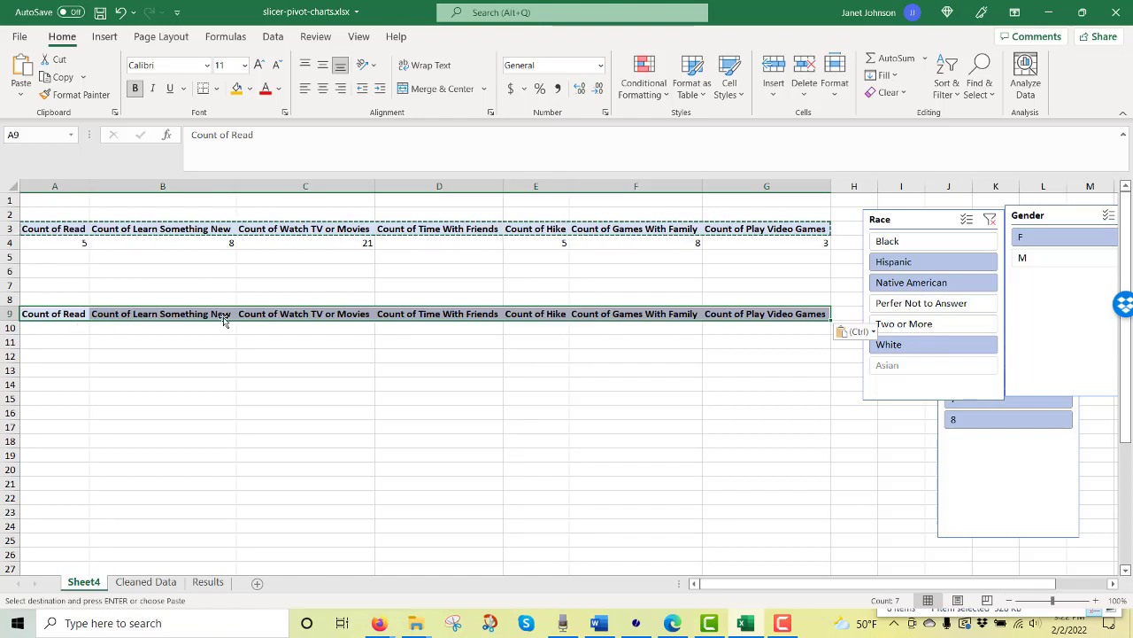
Remove the text "Count of" from all the copied headers in row 9 by replacing it with nothing
{"action": "left_click", "coordinate": [980, 85]}
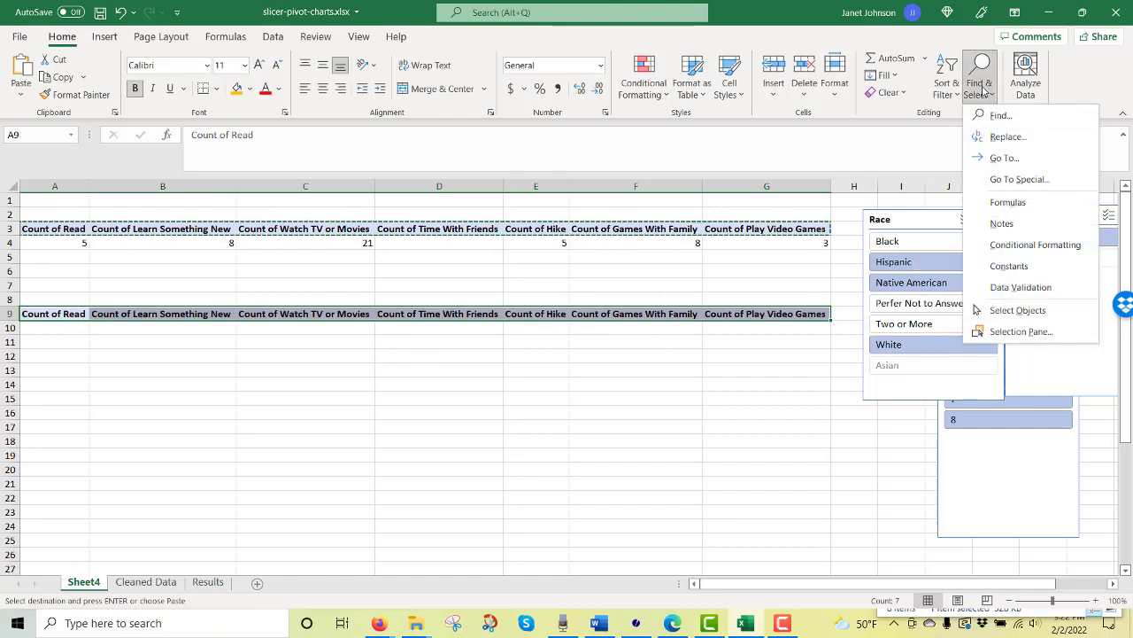
{"action": "left_click", "coordinate": [1003, 139]}
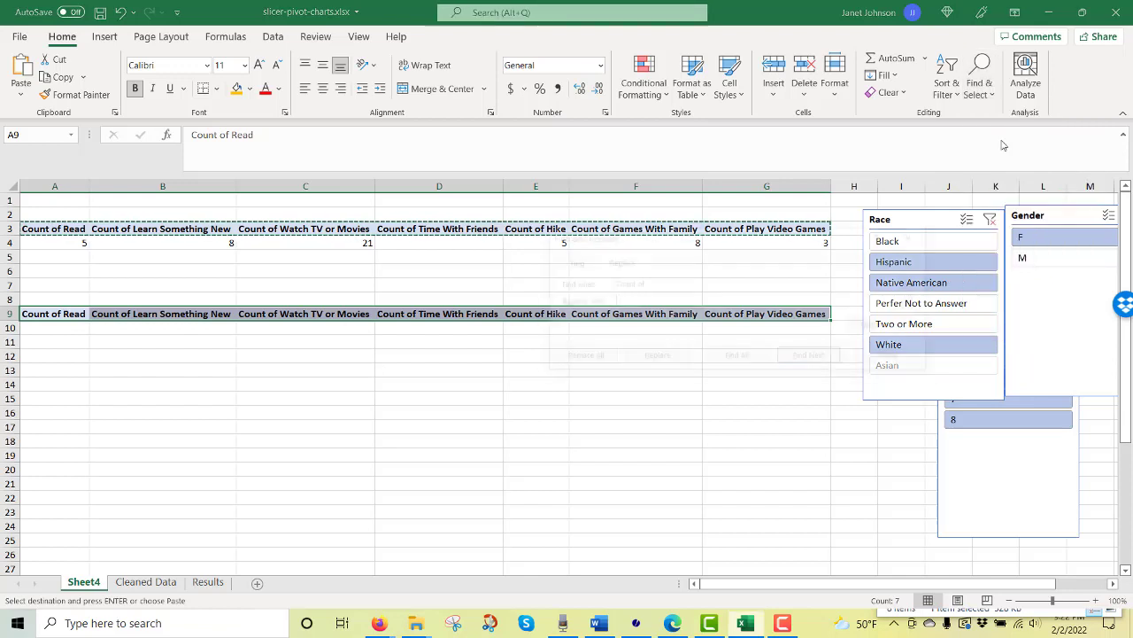
{"action": "left_click", "coordinate": [655, 300]}
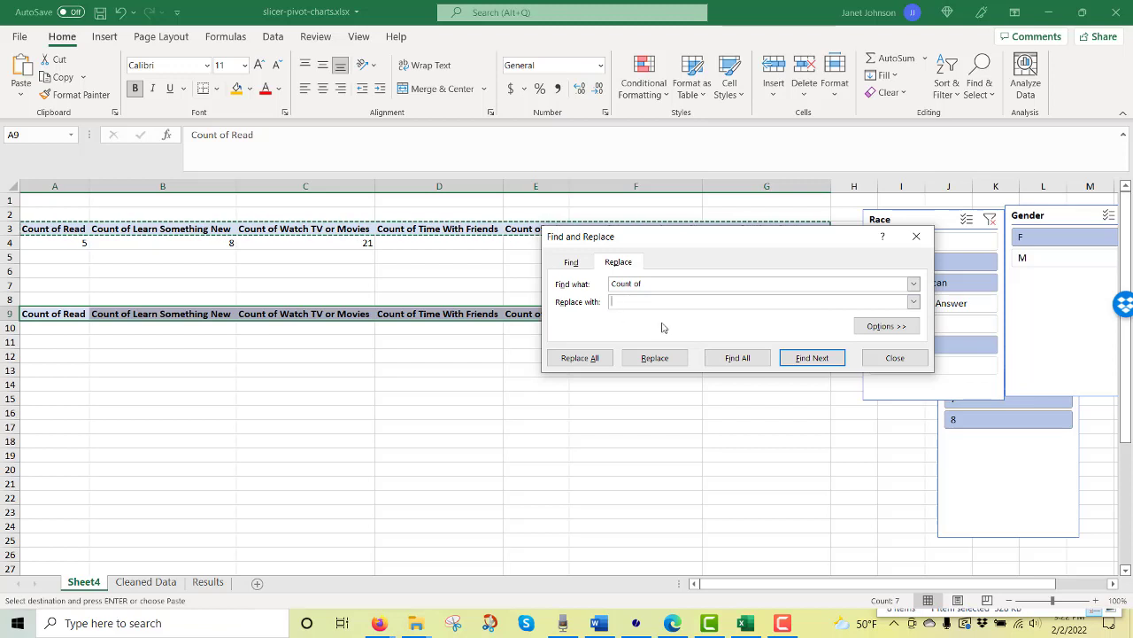
{"action": "left_click", "coordinate": [580, 358]}
{"action": "left_click", "coordinate": [583, 357]}
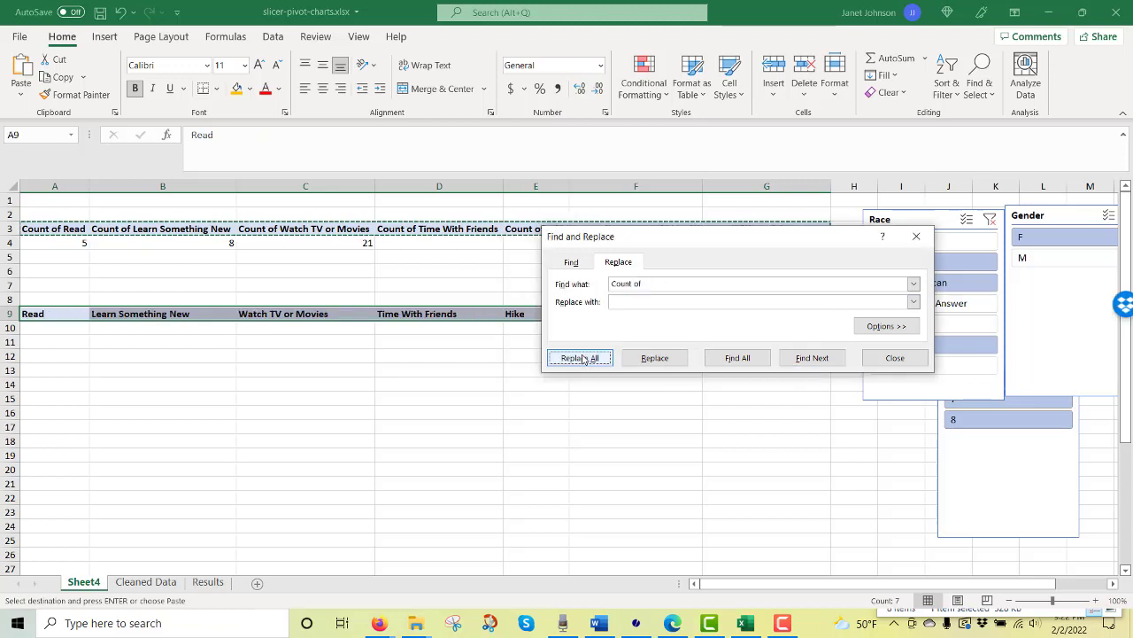
{"action": "left_click", "coordinate": [892, 358]}
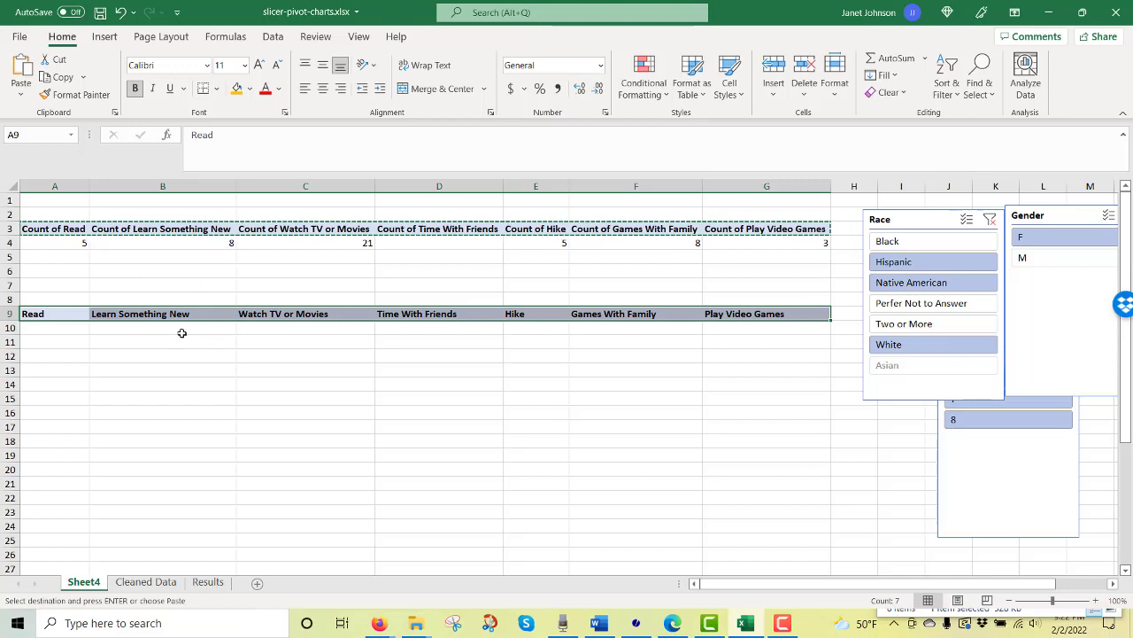
Enter a SUM formula in A2 that totals the pivot table counts in A4 through G4
{"action": "left_click", "coordinate": [63, 214]}
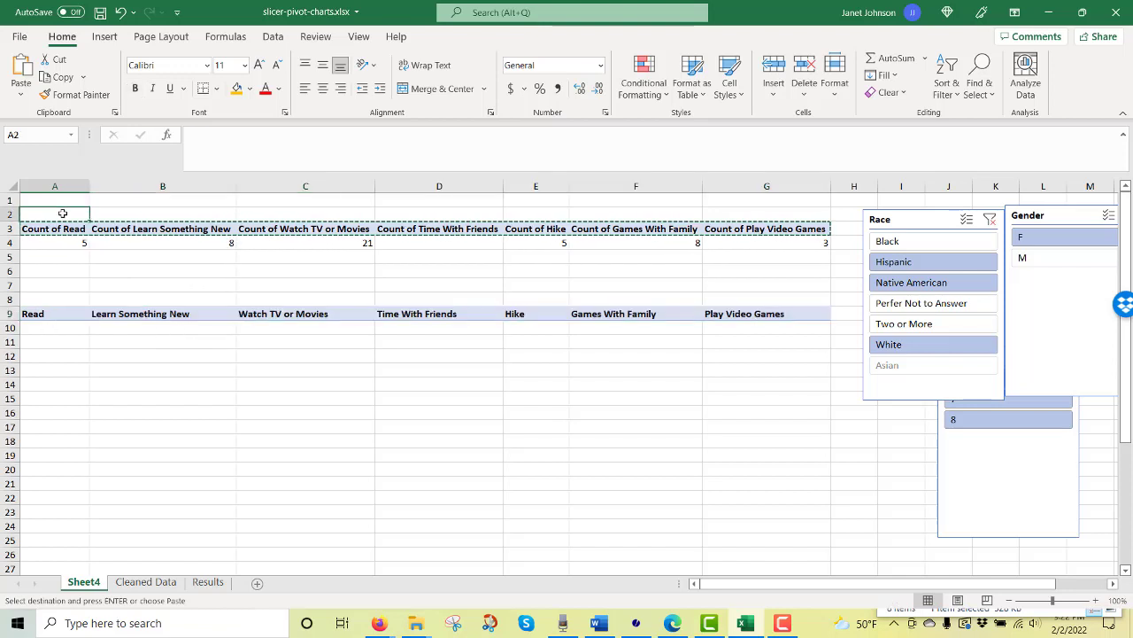
{"action": "type", "text": "=s"}
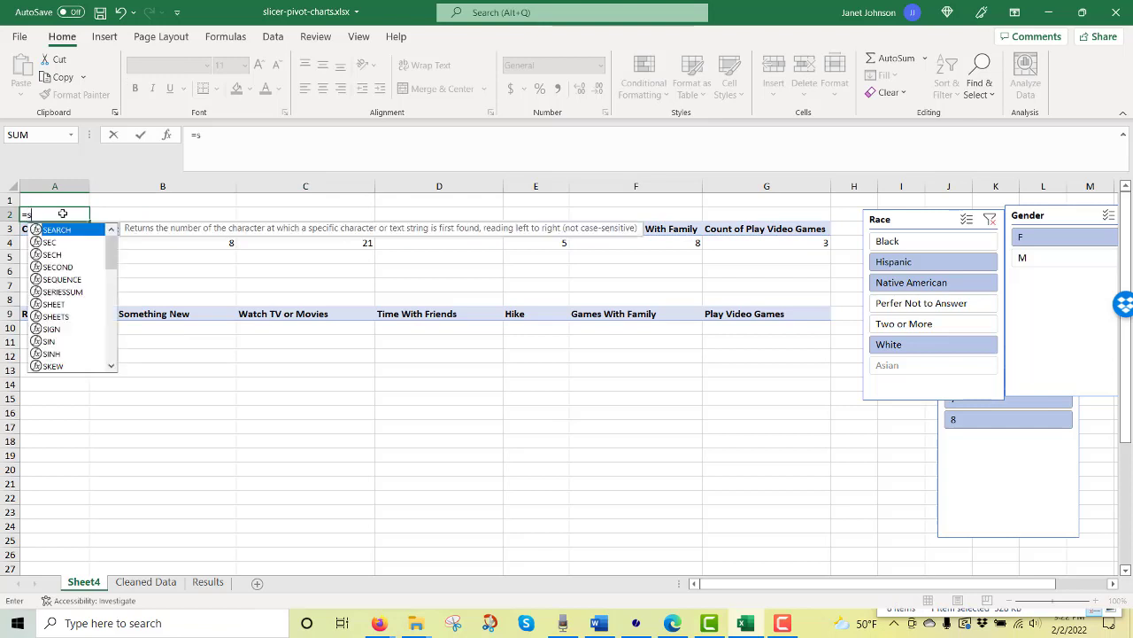
{"action": "type", "text": "um("}
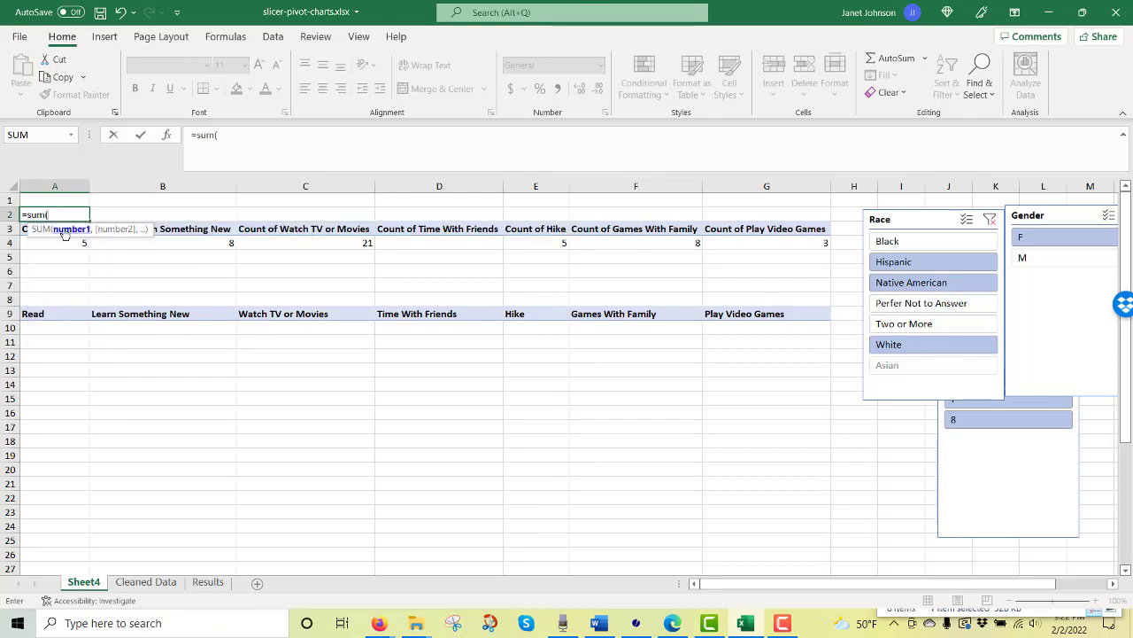
{"action": "left_click_drag", "start_coordinate": [60, 244], "coordinate": [747, 245]}
{"action": "key", "text": "Return"}
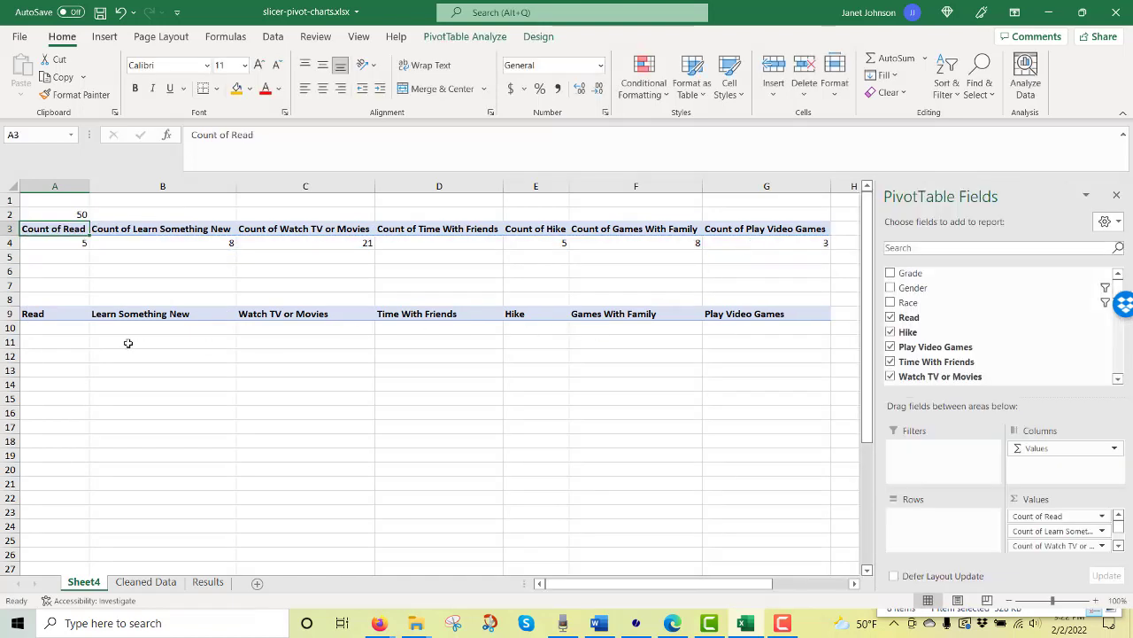
In A10, under Read, enter a formula dividing the pivot table's Count of Read by the total in A2
{"action": "left_click", "coordinate": [44, 327]}
{"action": "type", "text": "="}
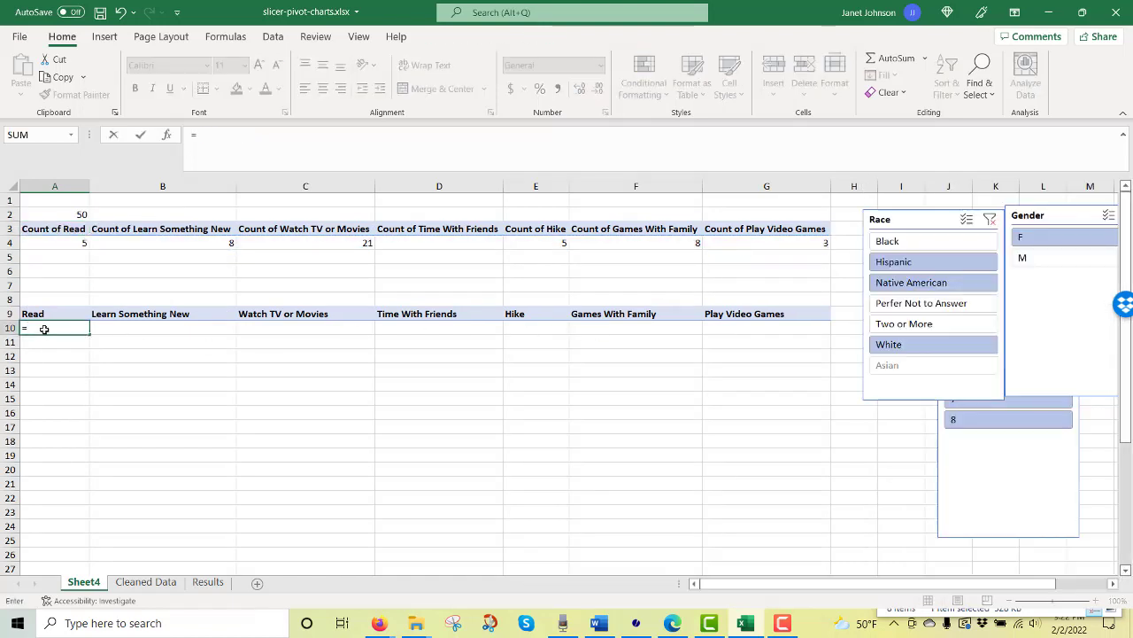
{"action": "left_click", "coordinate": [55, 244]}
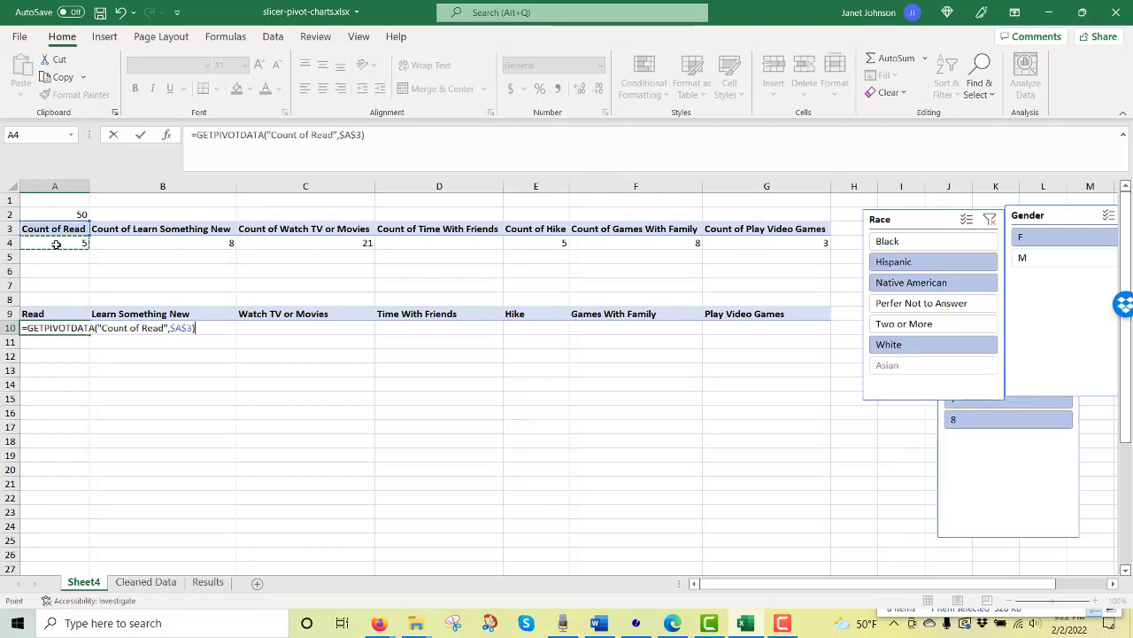
{"action": "type", "text": "/"}
{"action": "left_click", "coordinate": [56, 215]}
{"action": "key", "text": "Return"}
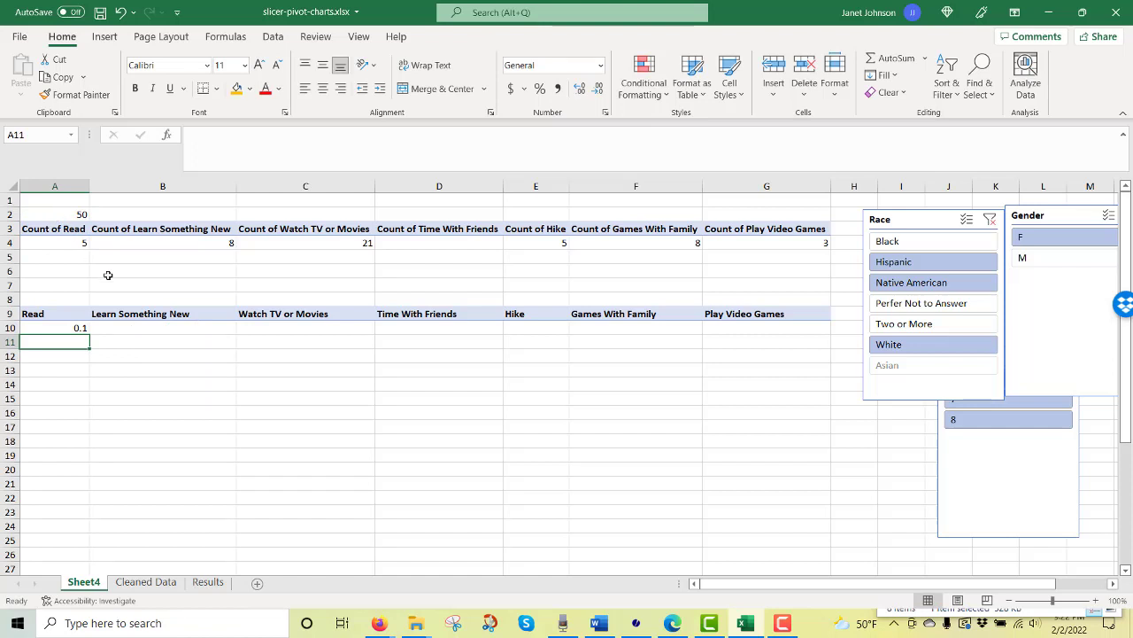
In B10, enter a formula dividing the pivot table's Count of Learn Something New by A2, using an absolute reference for the total
{"action": "left_click", "coordinate": [174, 329]}
{"action": "type", "text": "="}
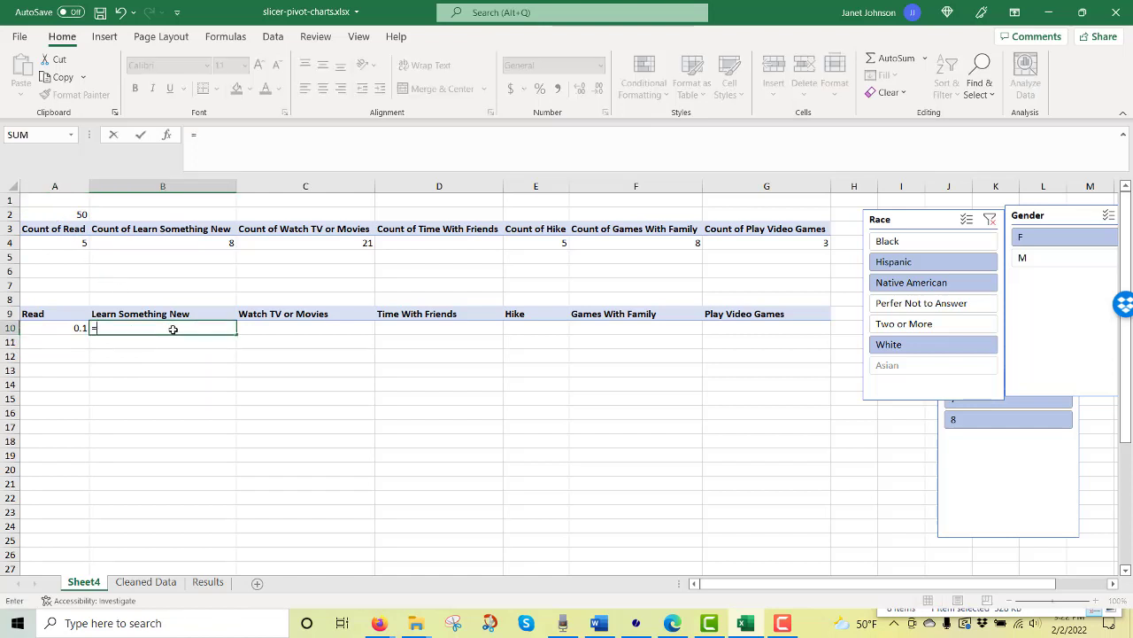
{"action": "left_click", "coordinate": [196, 243]}
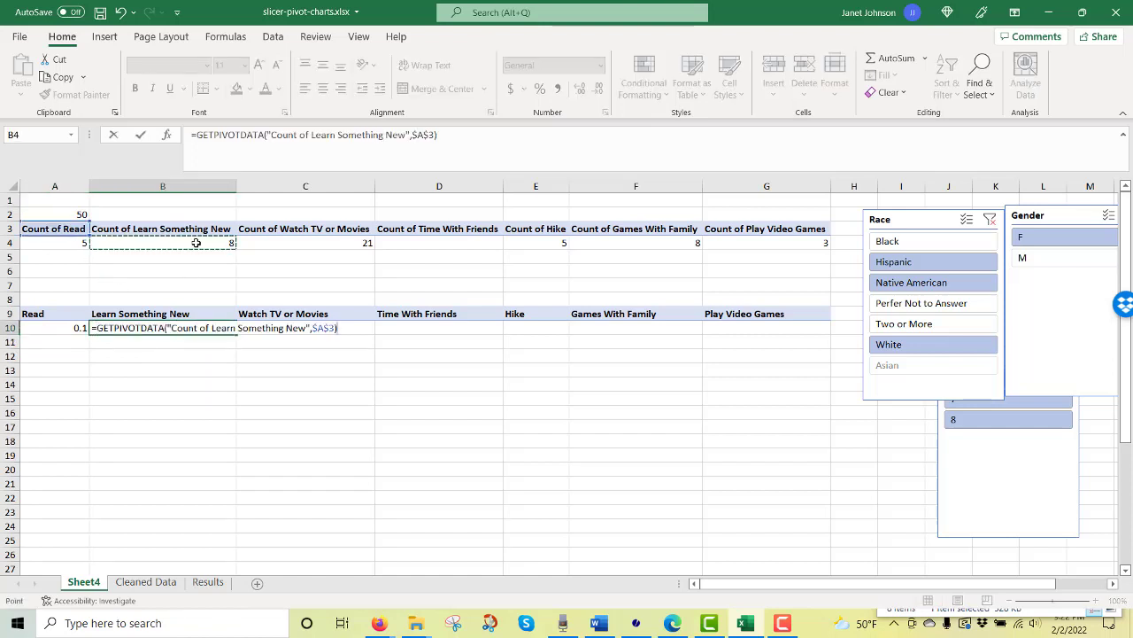
{"action": "type", "text": "/"}
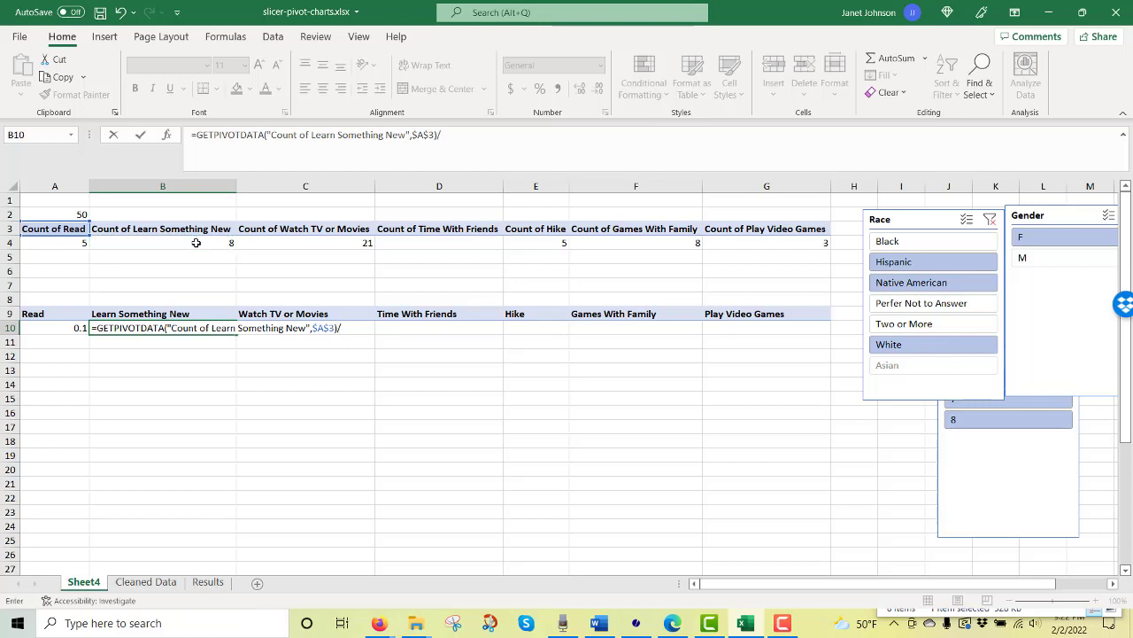
{"action": "left_click", "coordinate": [43, 213]}
{"action": "key", "text": "F4"}
{"action": "key", "text": "Return"}
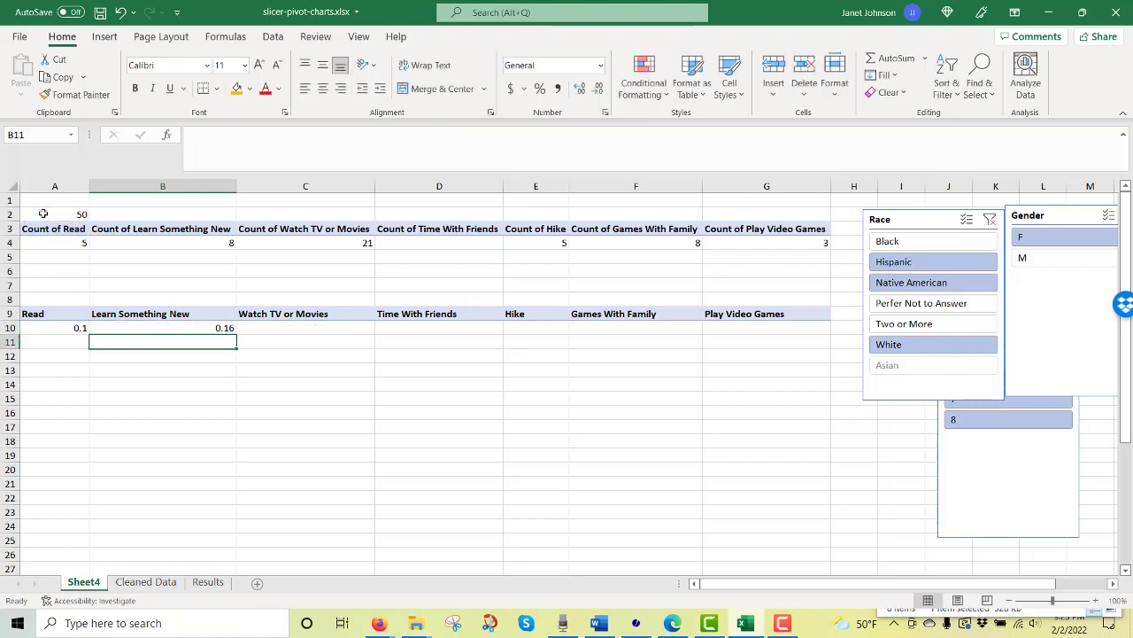
In C10, enter a formula dividing the pivot table's Count of Watch TV or Movies by the total in A2
{"action": "left_click", "coordinate": [345, 332]}
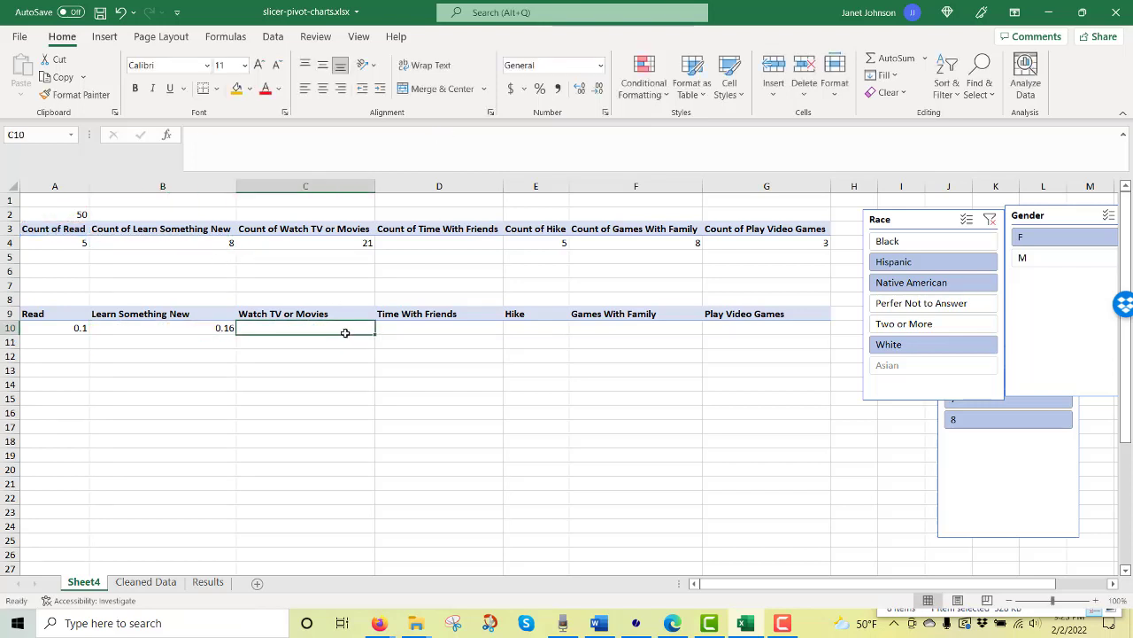
{"action": "type", "text": "="}
{"action": "left_click", "coordinate": [337, 241]}
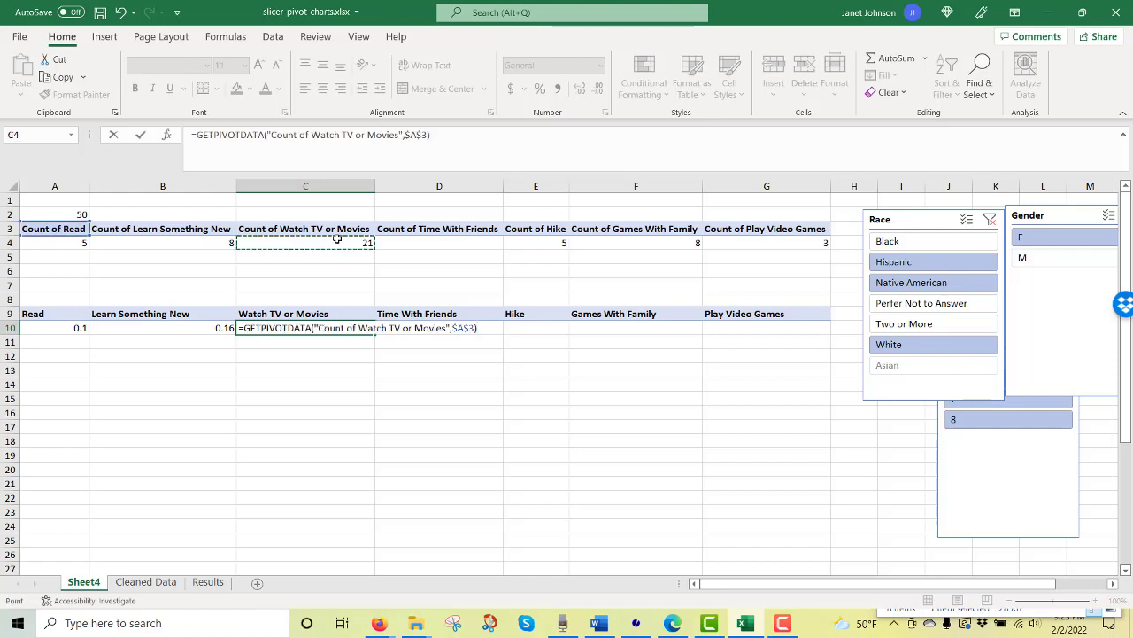
{"action": "type", "text": "/"}
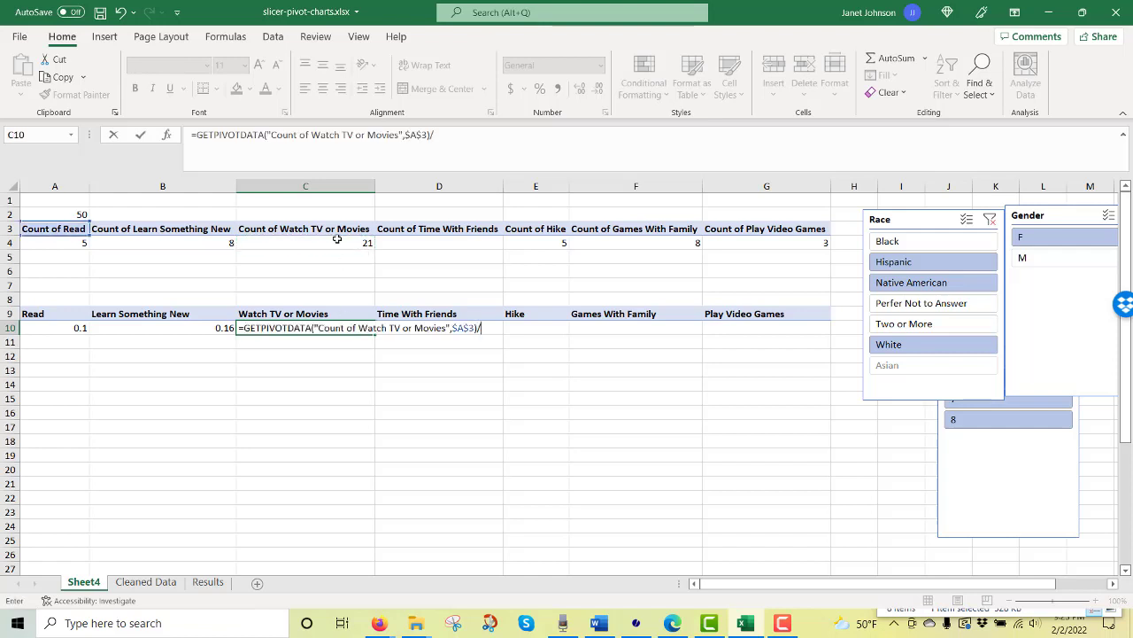
{"action": "left_click", "coordinate": [65, 211]}
{"action": "key", "text": "Return"}
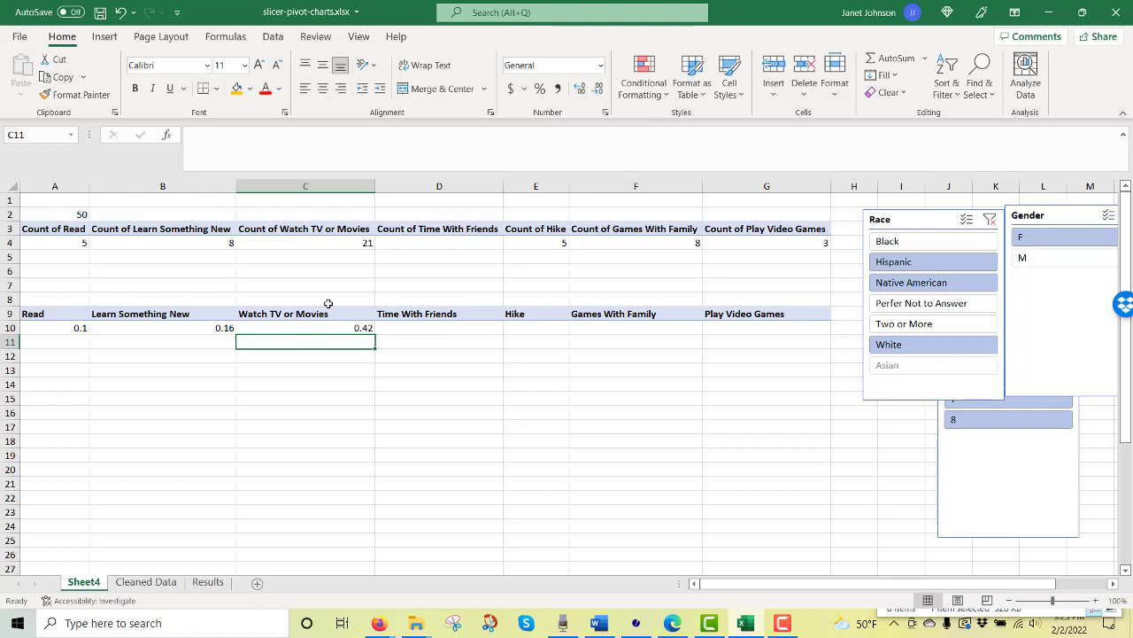
In D10, enter a formula dividing the pivot table's Count of Time With Friends by the total in A2
{"action": "left_click", "coordinate": [437, 325]}
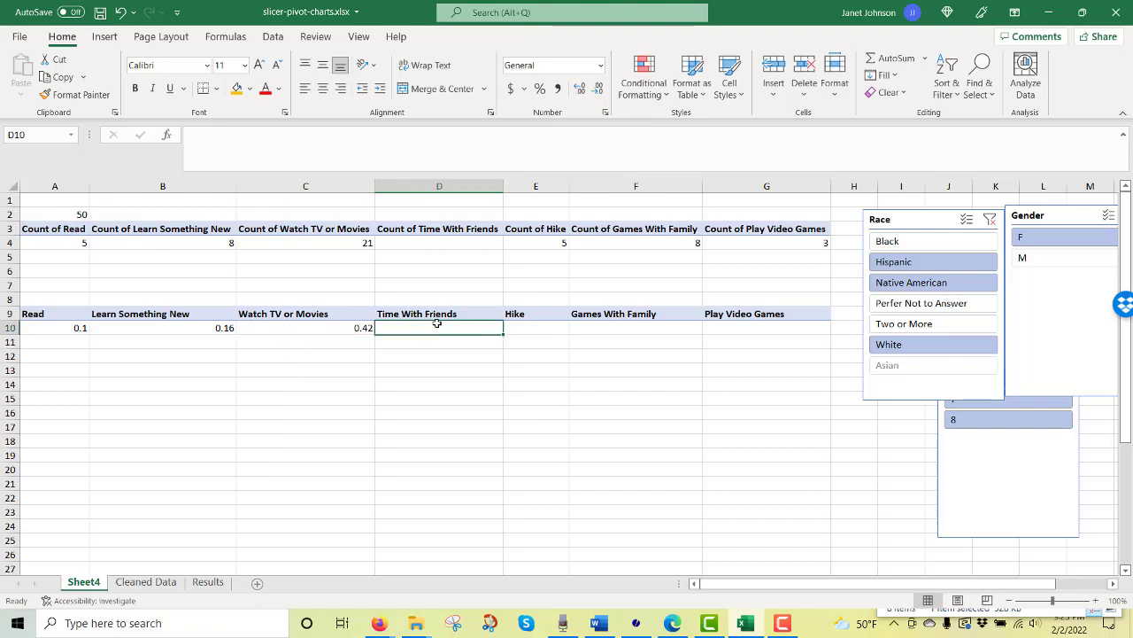
{"action": "type", "text": "="}
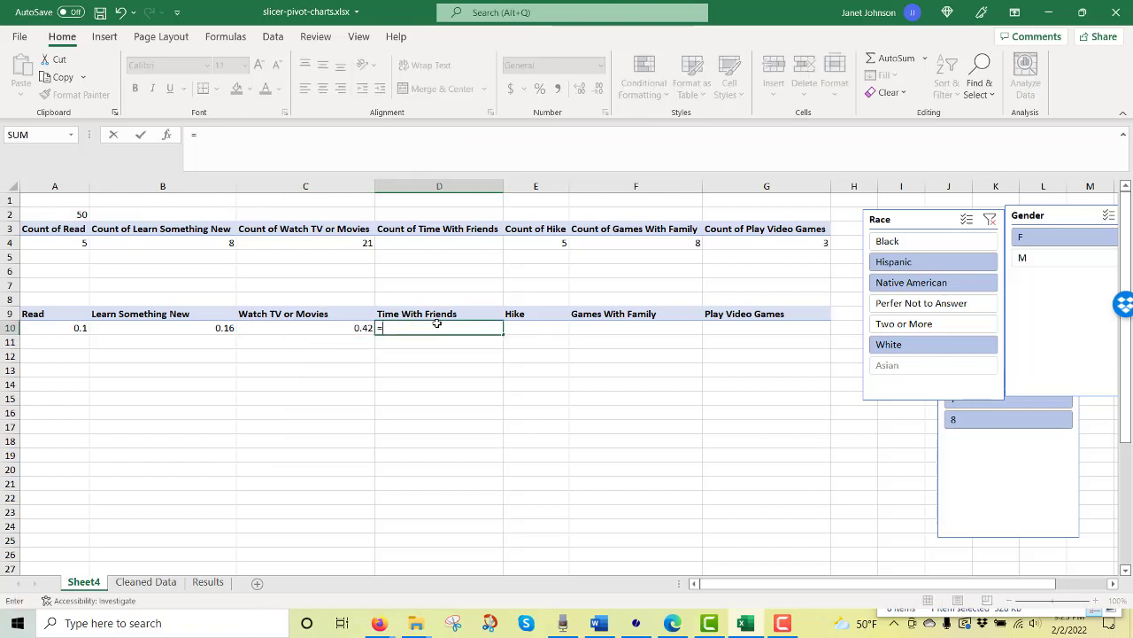
{"action": "left_click", "coordinate": [418, 246]}
{"action": "type", "text": "/"}
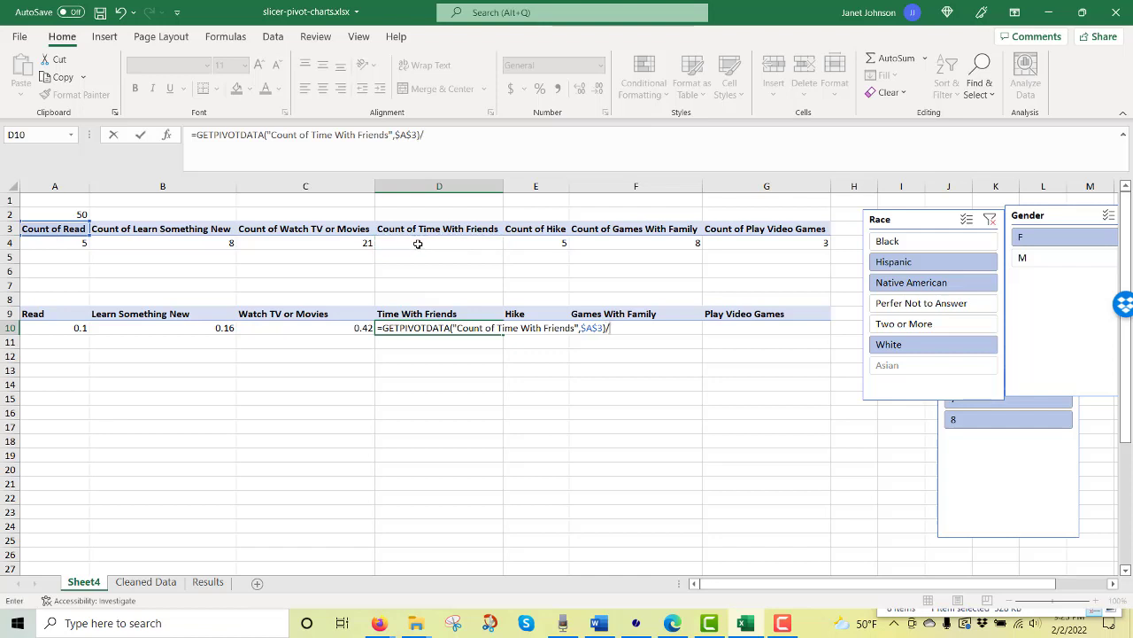
{"action": "left_click", "coordinate": [42, 215]}
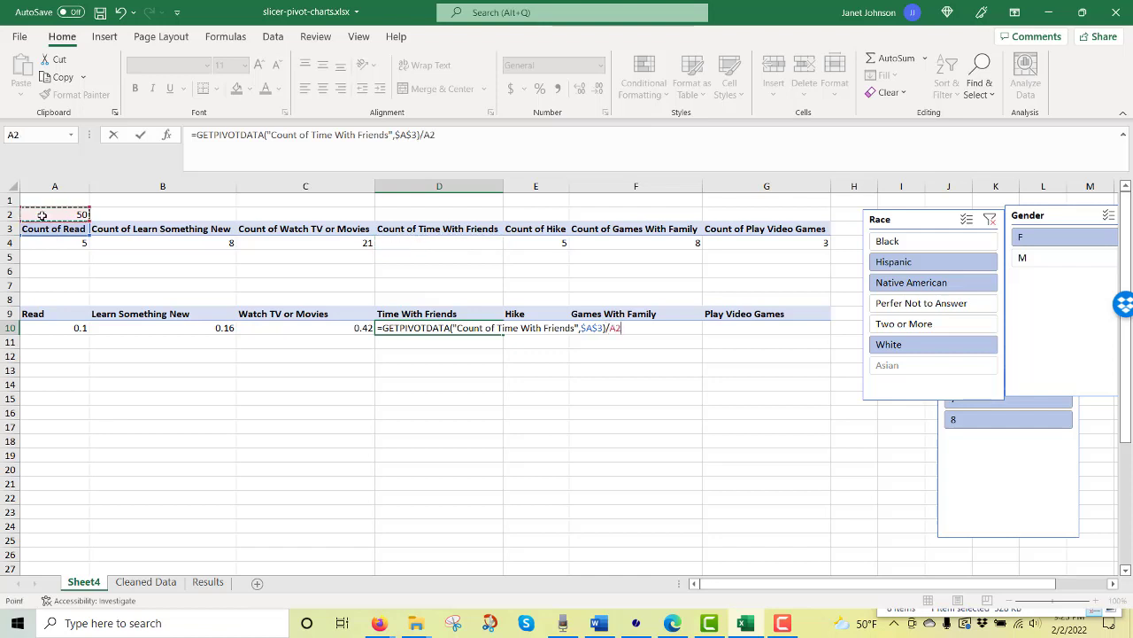
{"action": "key", "text": "Return"}
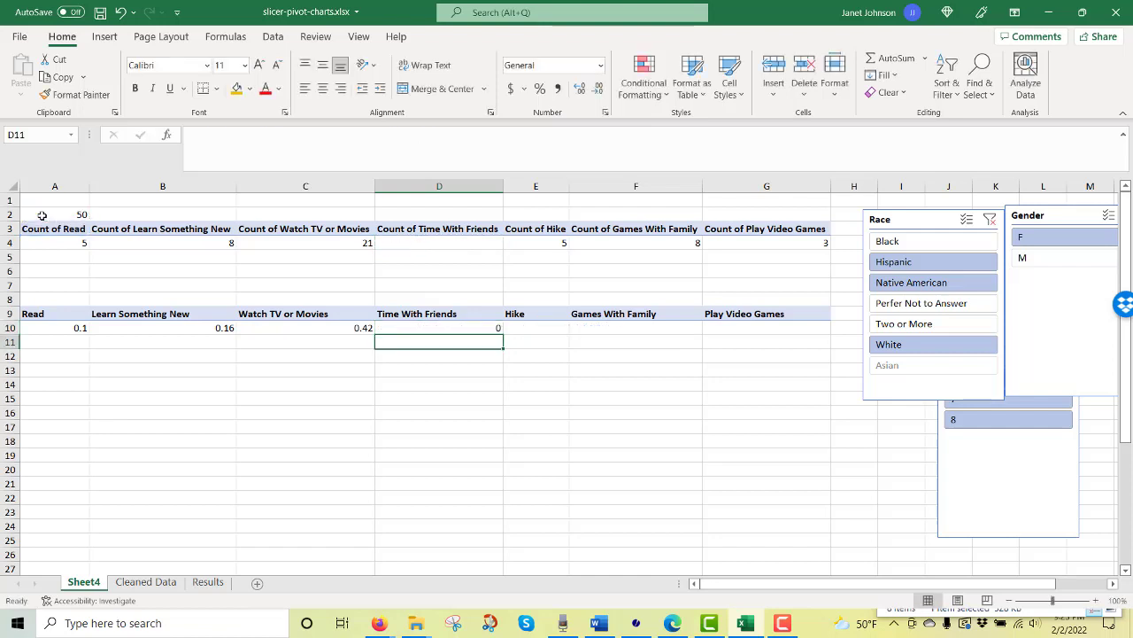
In E10, under Hike, enter a formula dividing the pivot table's Count of Hike by the total in A2
{"action": "left_click", "coordinate": [545, 331]}
{"action": "type", "text": "="}
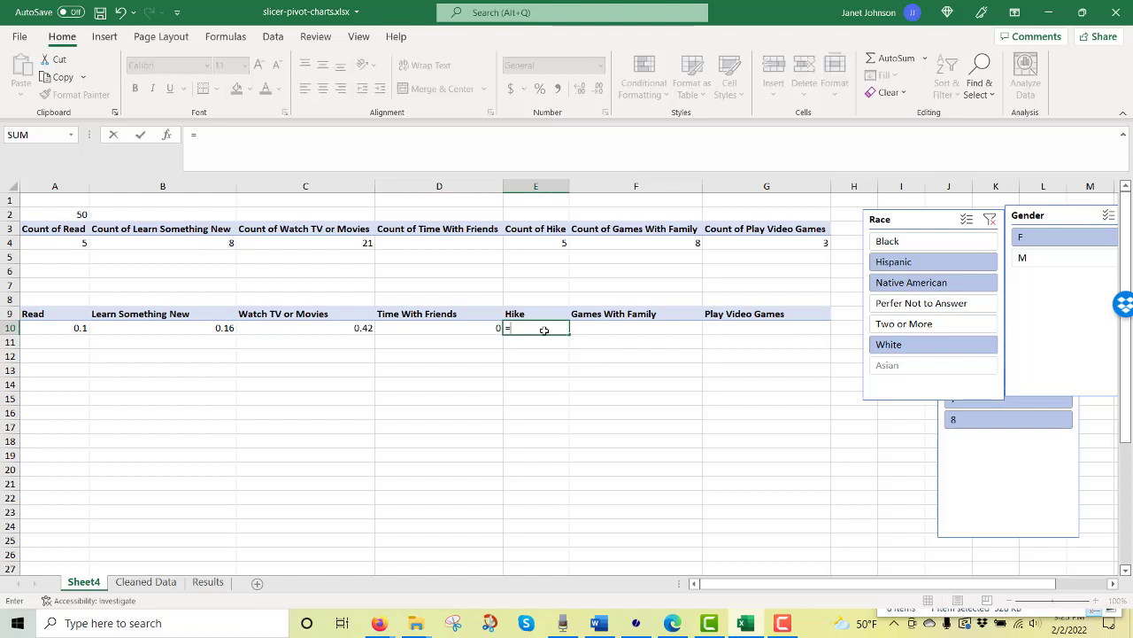
{"action": "left_click", "coordinate": [539, 242]}
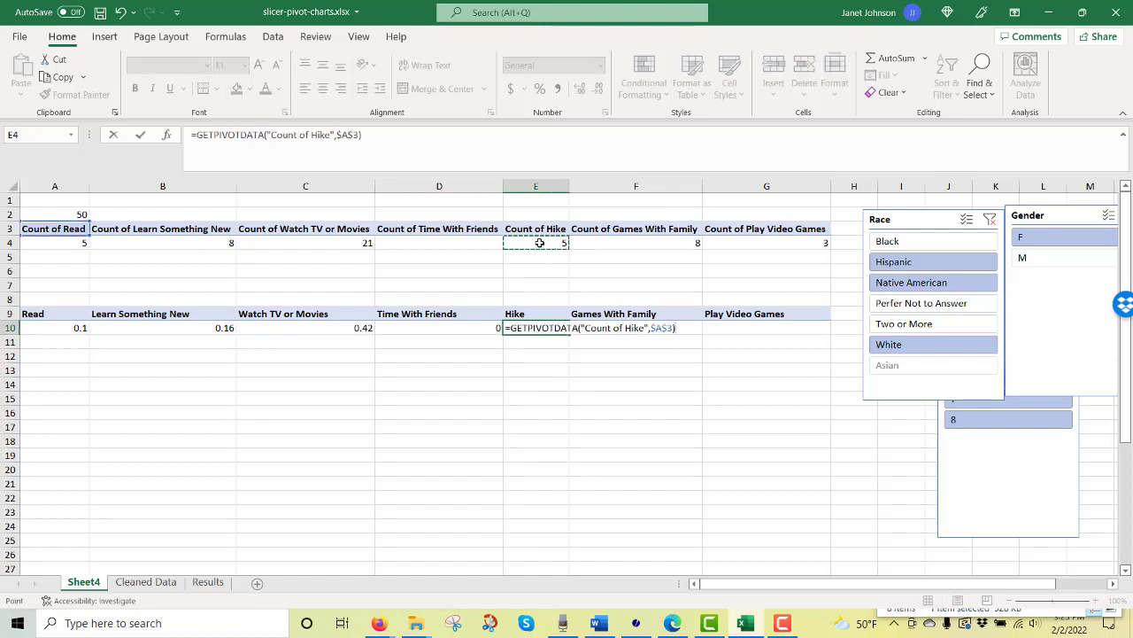
{"action": "type", "text": "/"}
{"action": "left_click", "coordinate": [56, 215]}
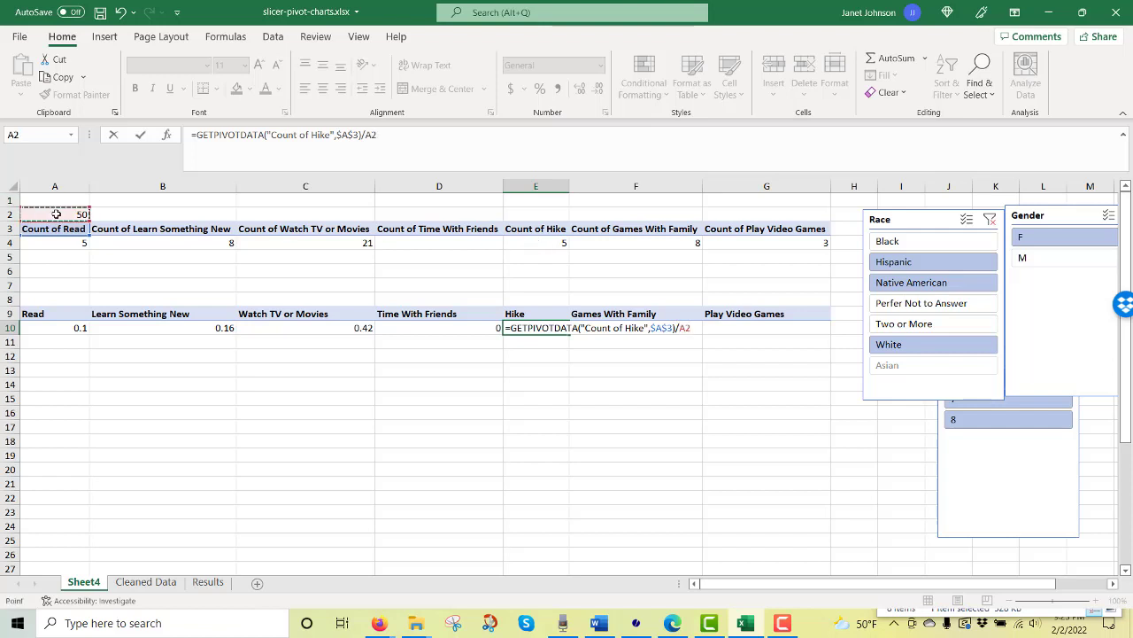
{"action": "key", "text": "Return"}
In F10, enter a formula dividing the pivot table's Count of Games With Family by the total in A2
{"action": "left_click", "coordinate": [661, 329]}
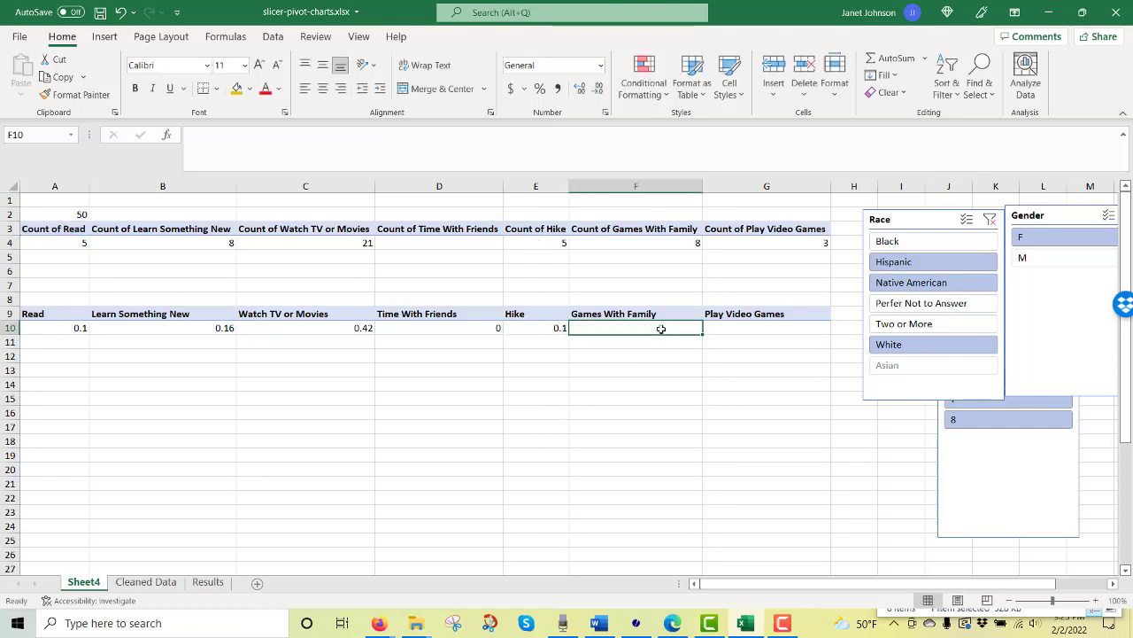
{"action": "type", "text": "="}
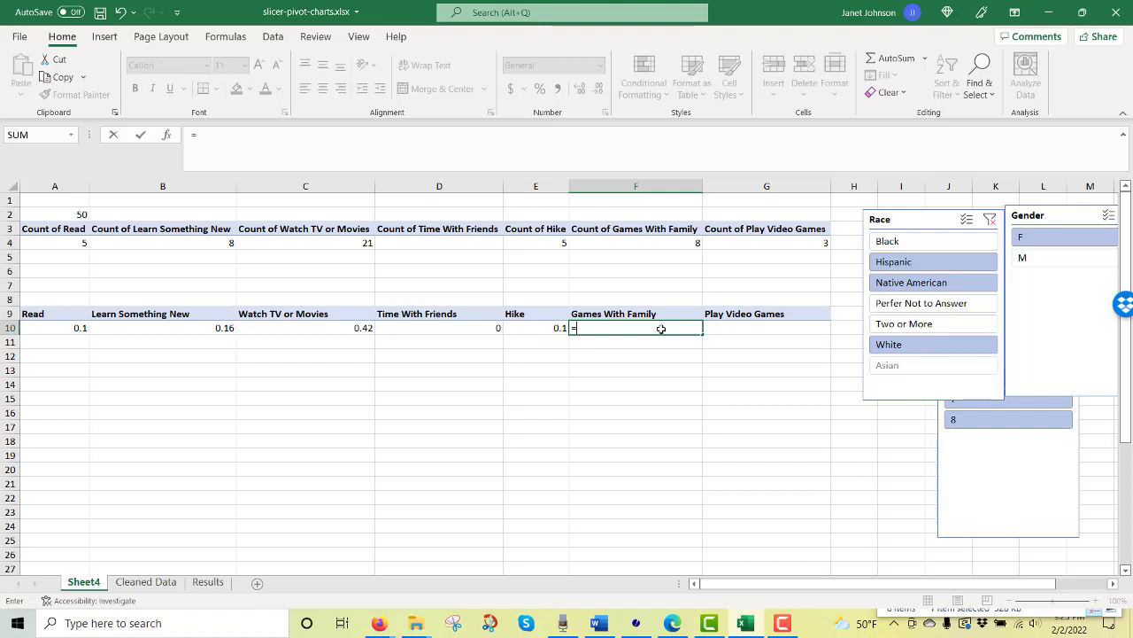
{"action": "left_click", "coordinate": [655, 244]}
{"action": "type", "text": "/"}
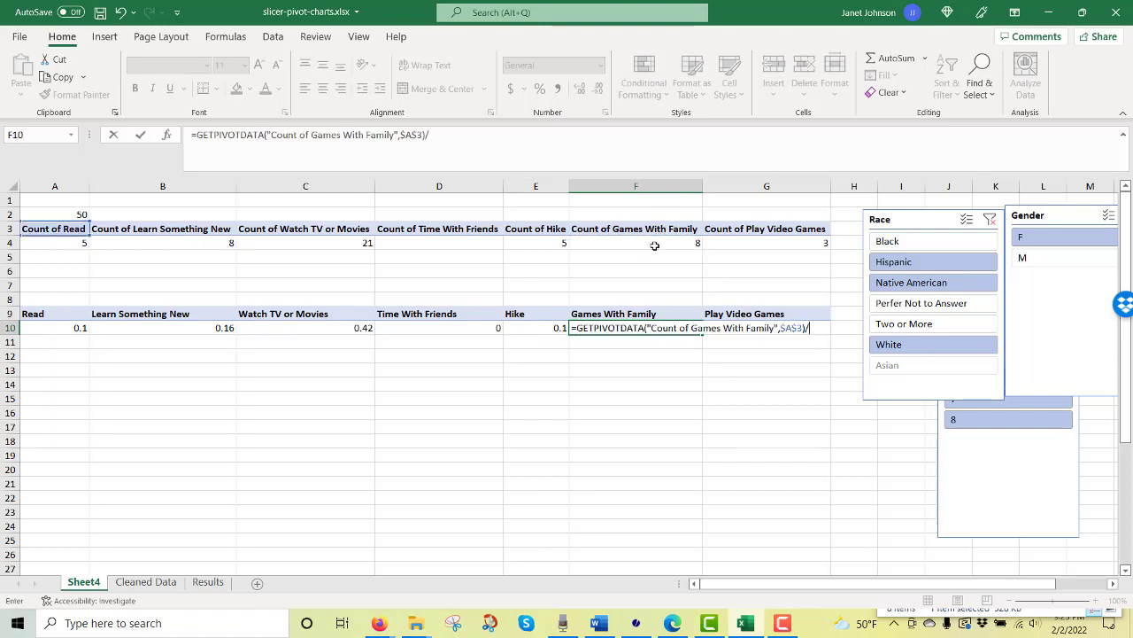
{"action": "left_click", "coordinate": [75, 216]}
{"action": "key", "text": "Return"}
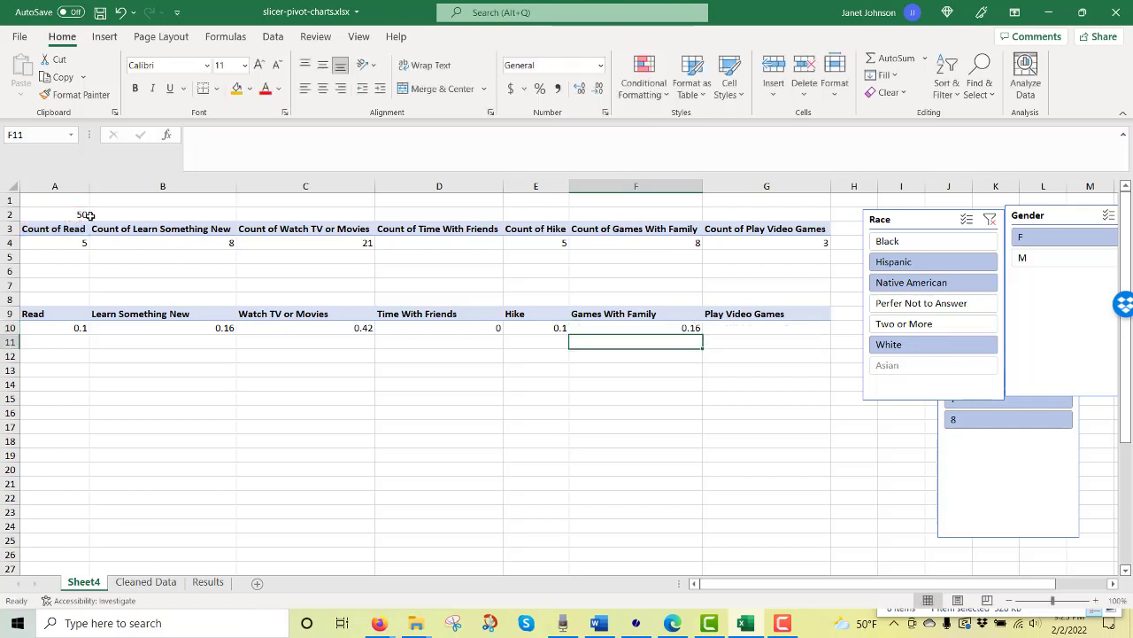
In G10, enter a formula dividing the pivot table's Count of Play Video Games by the total in A2
{"action": "left_click", "coordinate": [775, 328]}
{"action": "type", "text": "="}
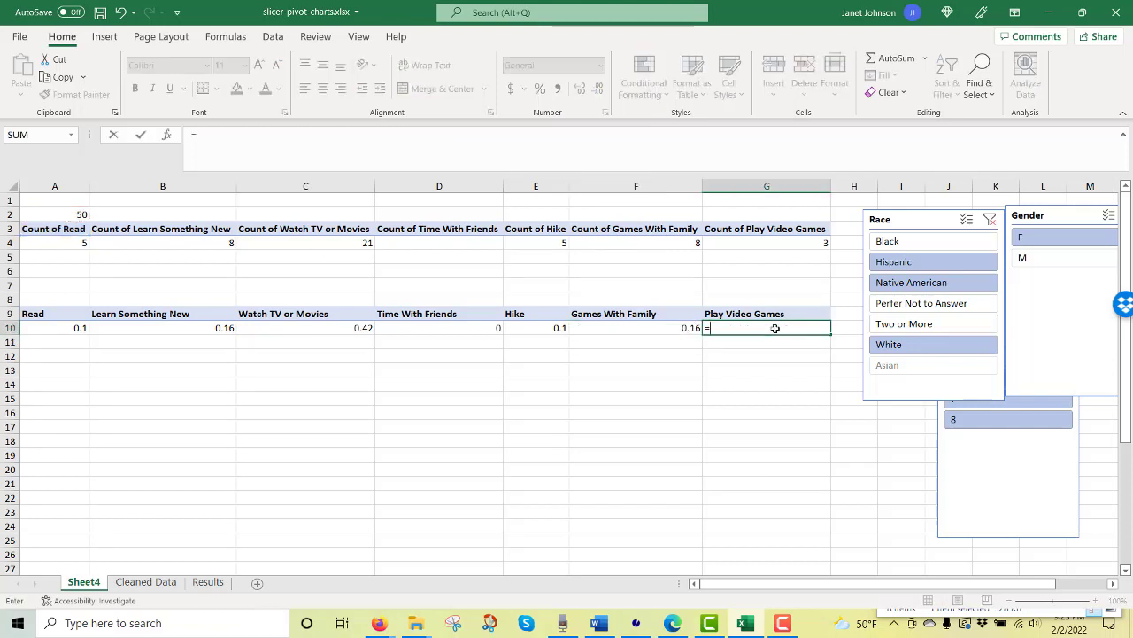
{"action": "left_click", "coordinate": [795, 243]}
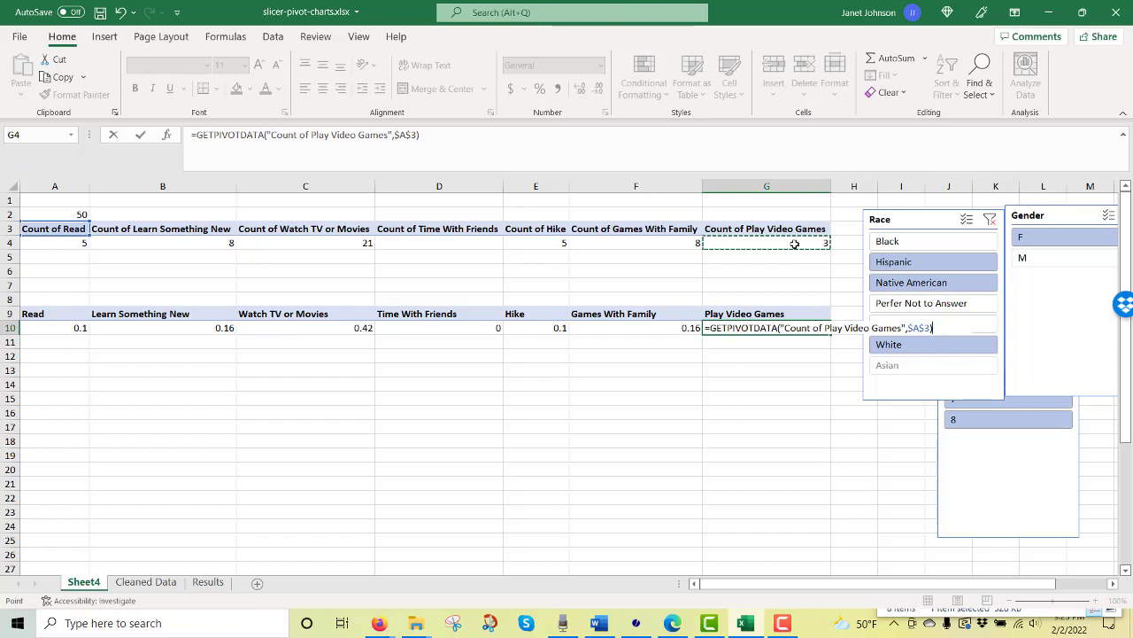
{"action": "type", "text": "/"}
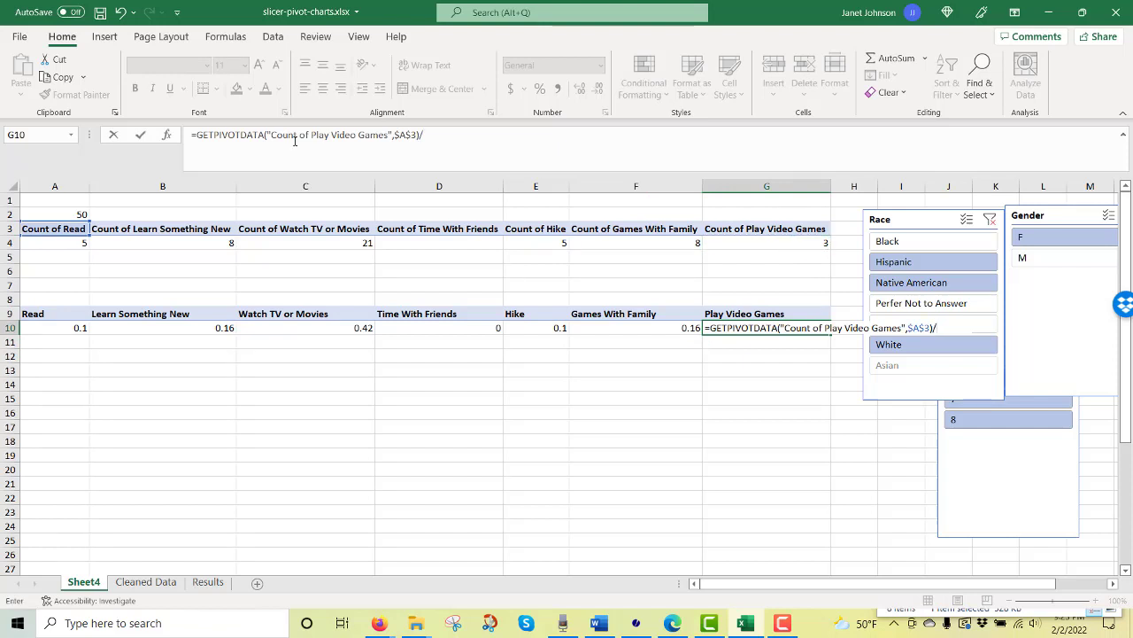
{"action": "left_click", "coordinate": [74, 213]}
{"action": "key", "text": "Return"}
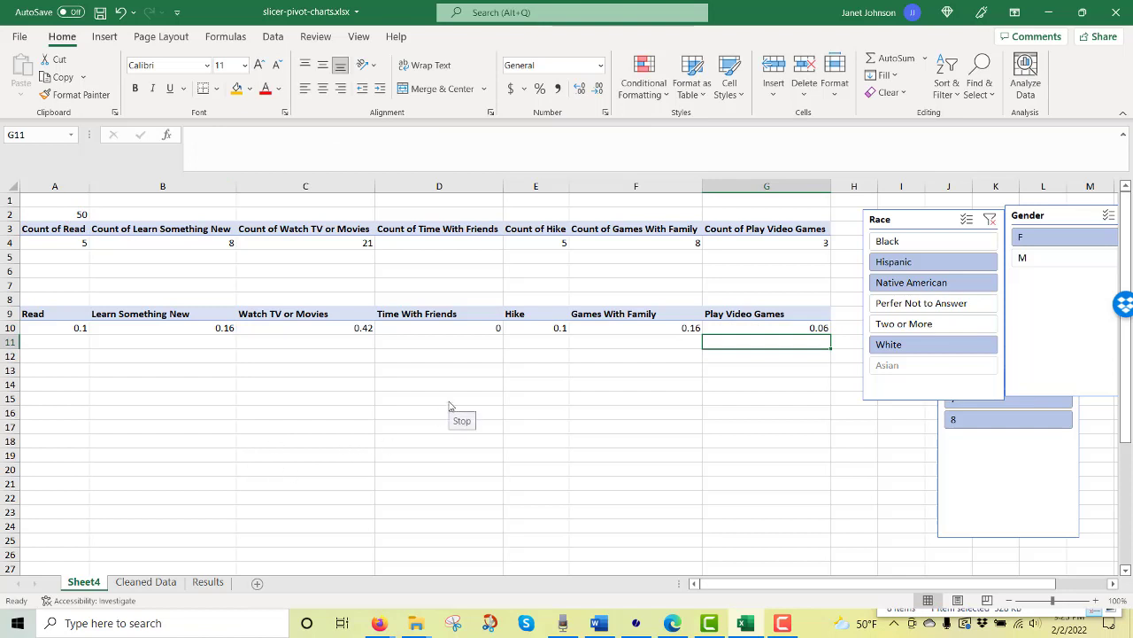
Format the calculated shares in A10:G10 as percentages
{"action": "left_click_drag", "start_coordinate": [53, 328], "coordinate": [794, 333]}
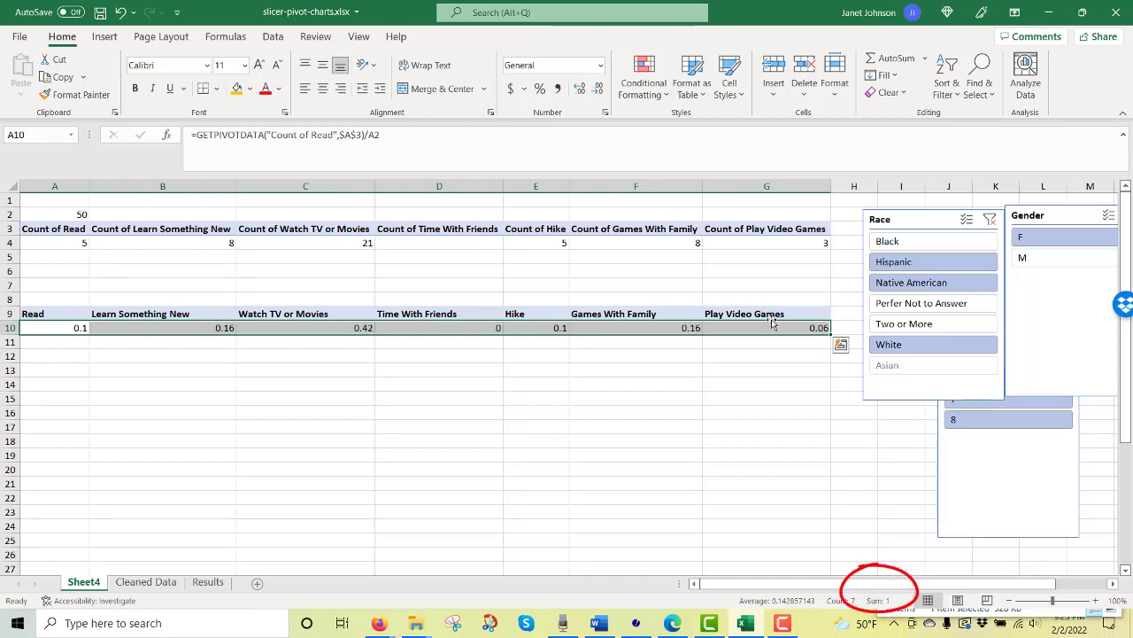
{"action": "left_click", "coordinate": [539, 89]}
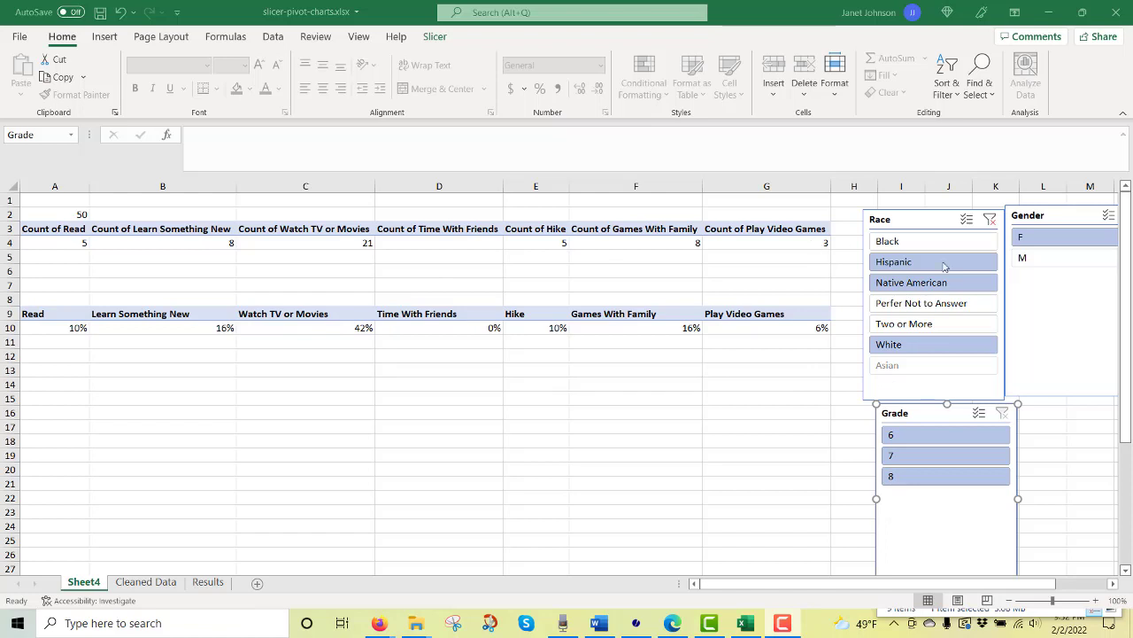
Try the slicers by filtering Race to White alone, reselecting all races, and limiting Grade to 6
{"action": "left_click", "coordinate": [939, 344]}
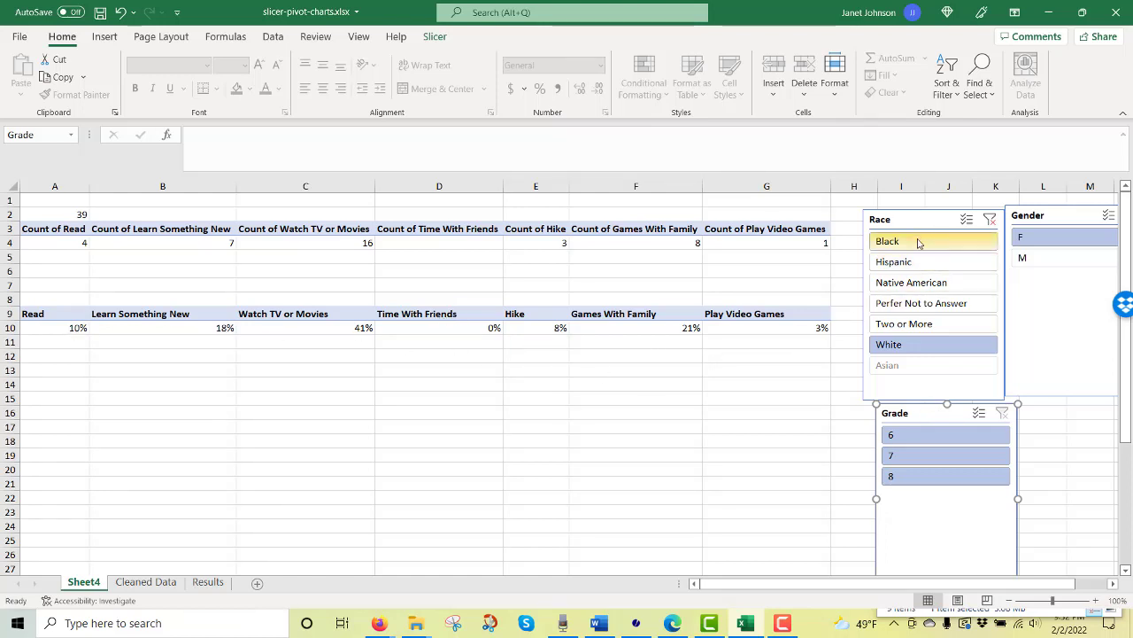
{"action": "left_click_drag", "start_coordinate": [919, 249], "coordinate": [933, 372]}
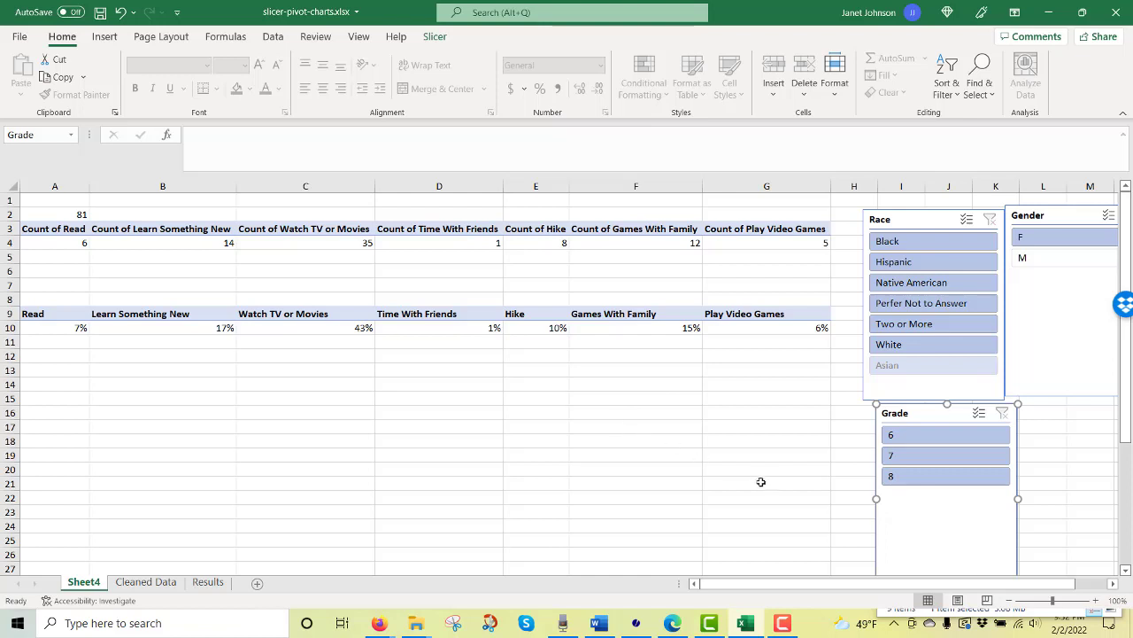
{"action": "left_click", "coordinate": [934, 443]}
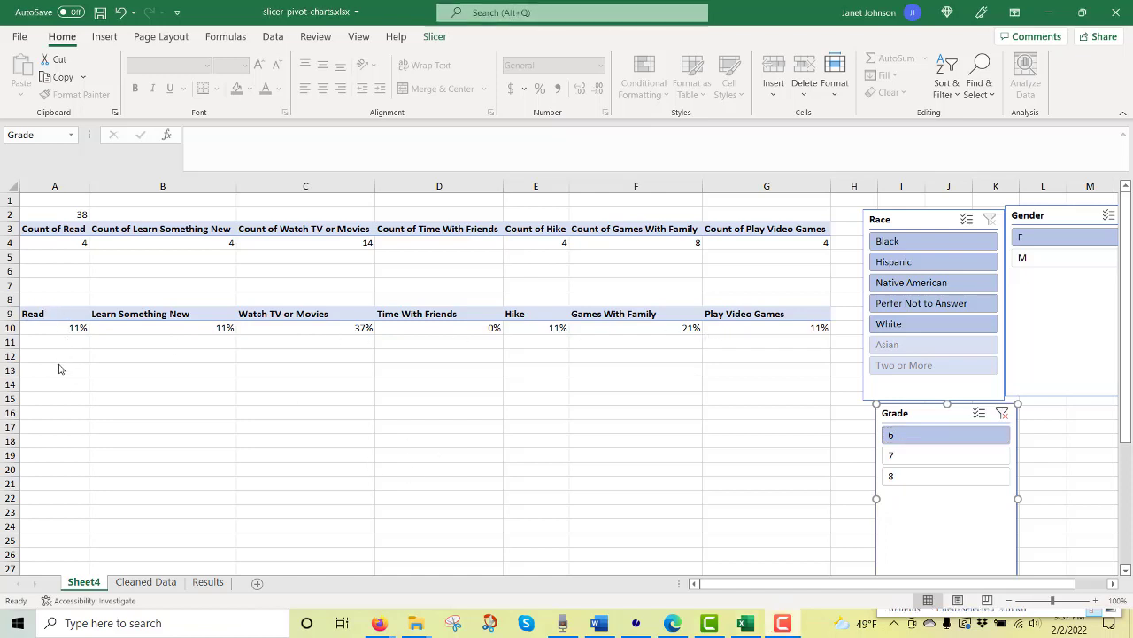
Insert the recommended clustered bar chart from A9:G10 and place it below the percentage table, starting around row 13
{"action": "left_click_drag", "start_coordinate": [35, 313], "coordinate": [797, 328]}
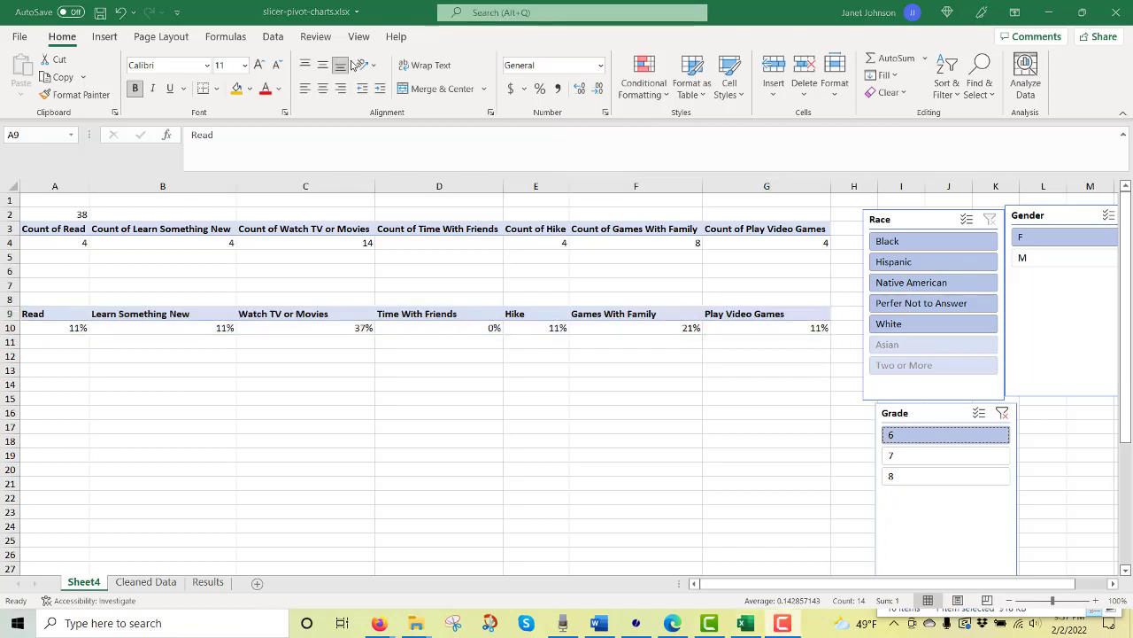
{"action": "left_click", "coordinate": [110, 40]}
{"action": "left_click", "coordinate": [495, 80]}
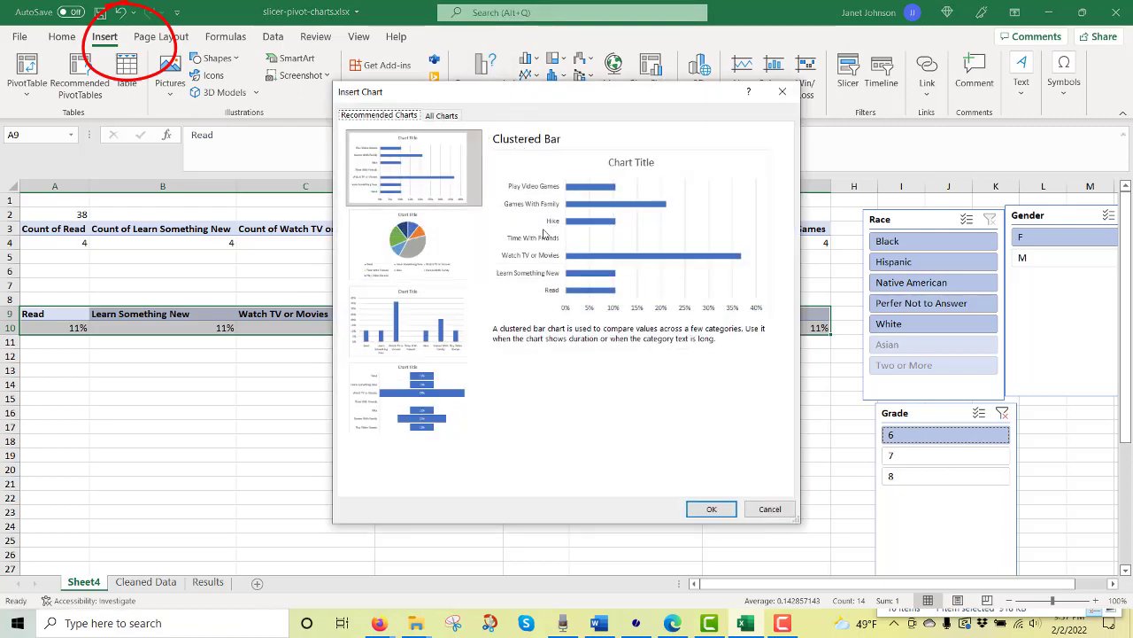
{"action": "left_click", "coordinate": [711, 509]}
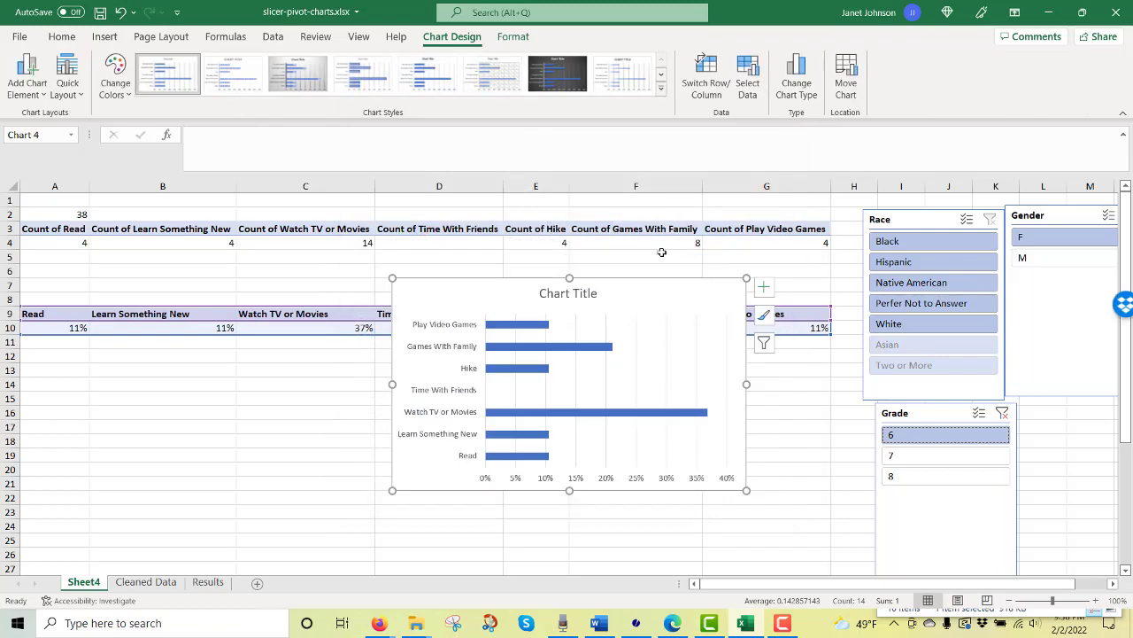
{"action": "left_click_drag", "start_coordinate": [643, 280], "coordinate": [430, 370]}
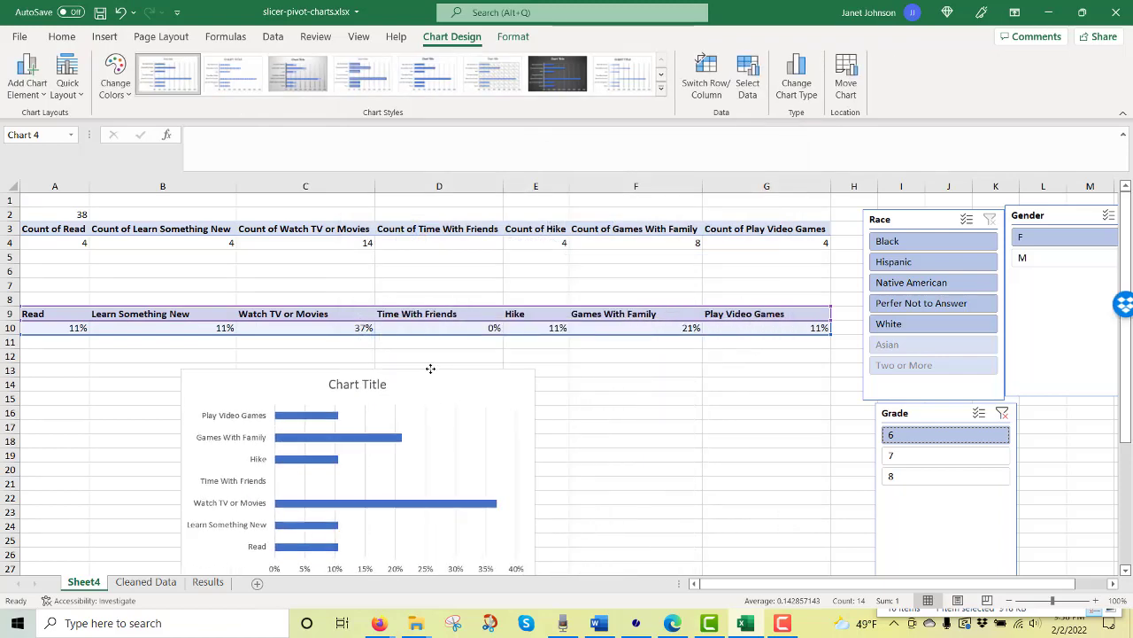
{"action": "scroll", "coordinate": [634, 477], "scroll_direction": "down", "scroll_amount": 1}
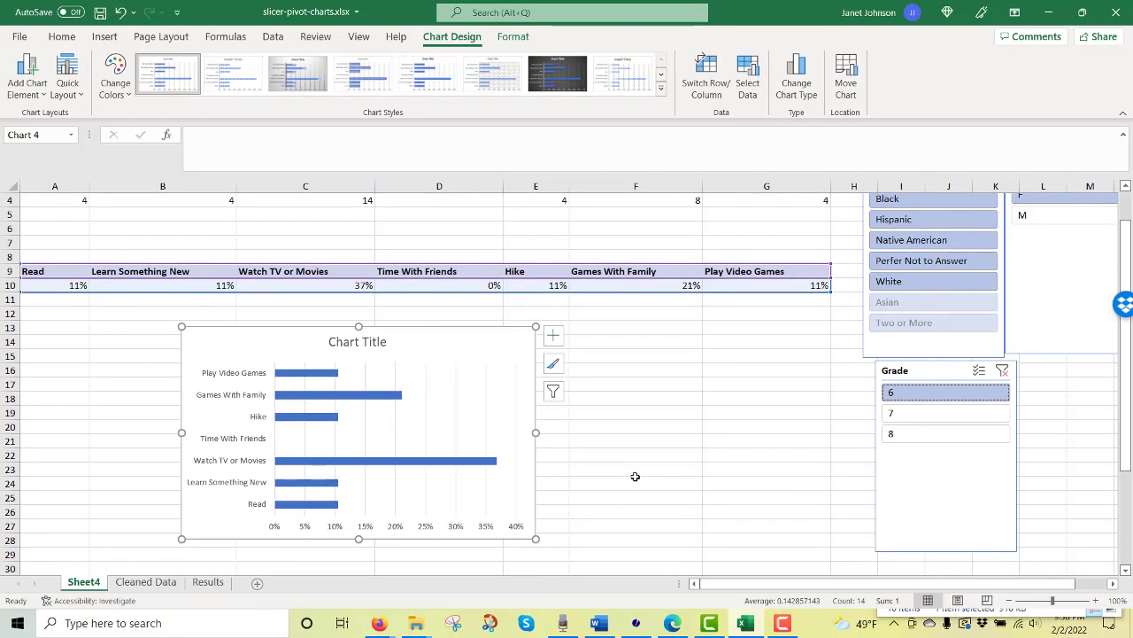
{"action": "scroll", "coordinate": [635, 476], "scroll_direction": "down", "scroll_amount": 1}
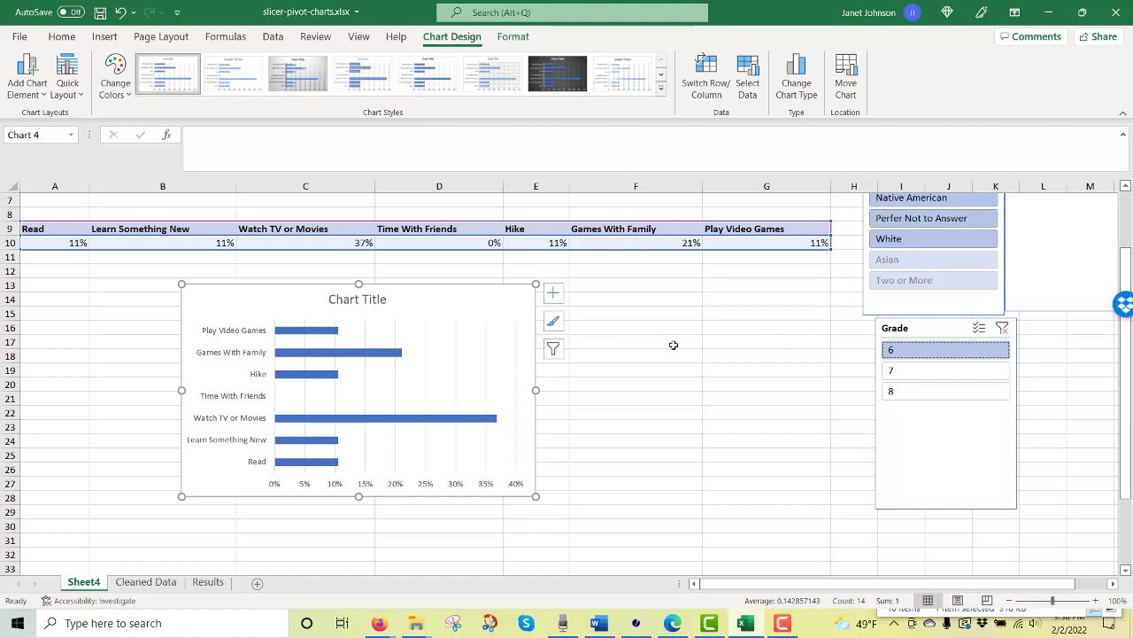
Give the bar chart's outer border rounded corners through the chart area formatting
{"action": "right_click", "coordinate": [486, 329]}
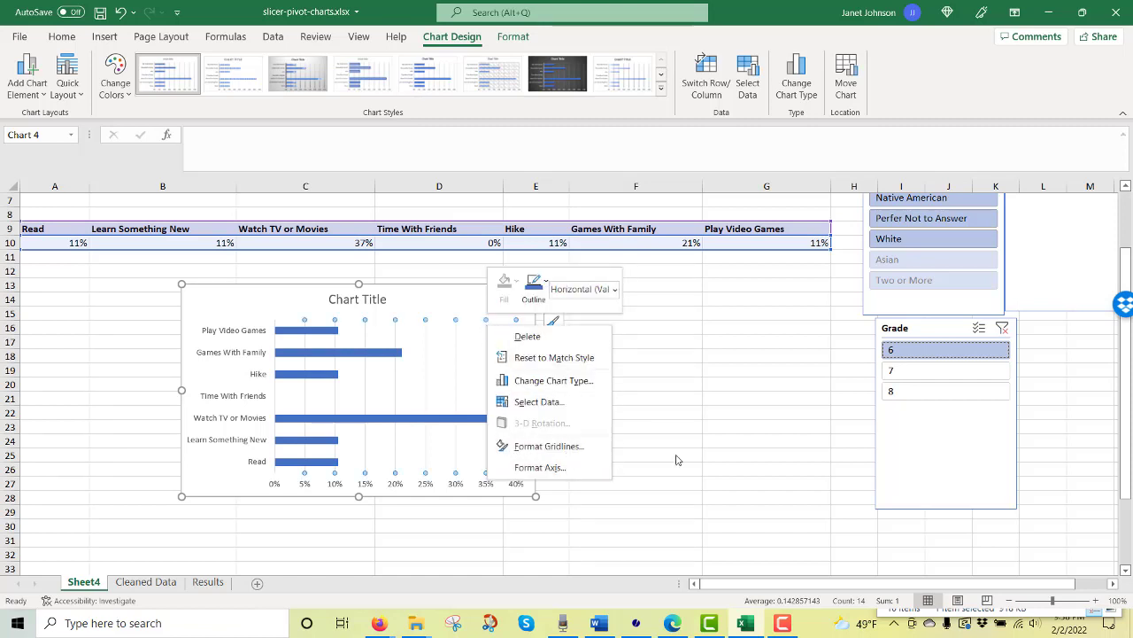
{"action": "left_click", "coordinate": [757, 454]}
{"action": "left_click", "coordinate": [497, 297]}
{"action": "right_click", "coordinate": [497, 296]}
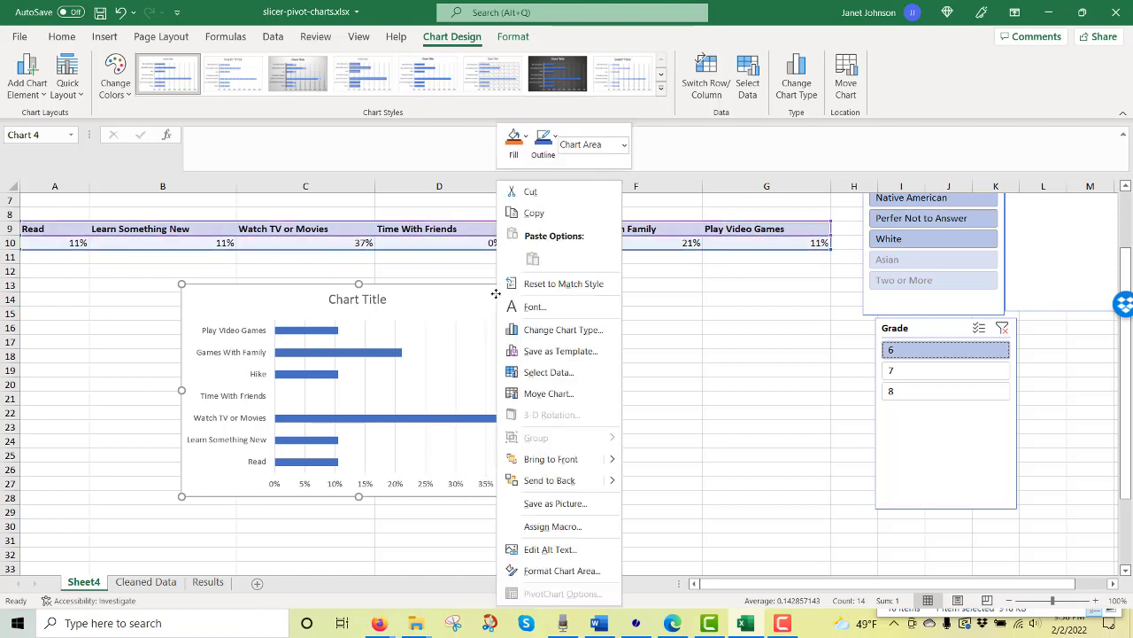
{"action": "left_click", "coordinate": [575, 570]}
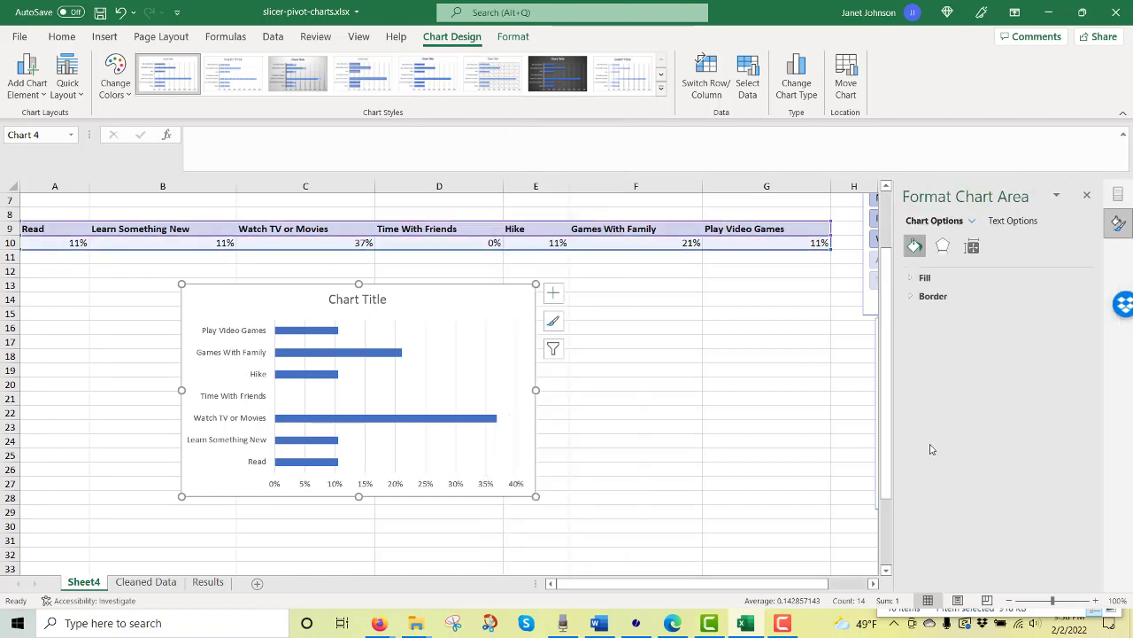
{"action": "left_click", "coordinate": [971, 246]}
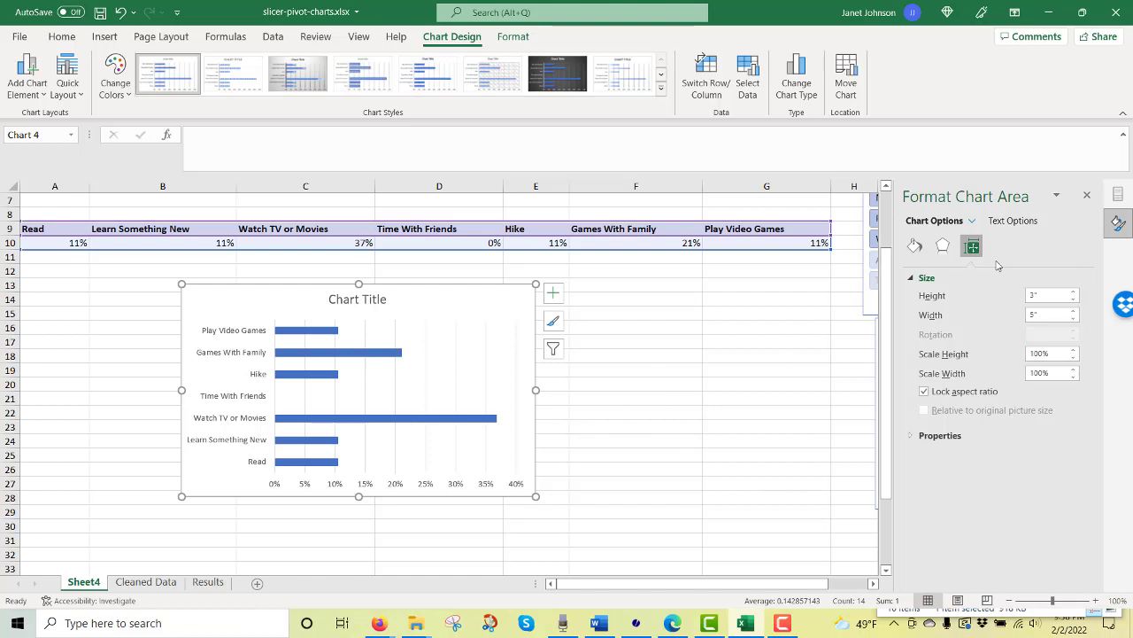
{"action": "left_click", "coordinate": [1012, 222]}
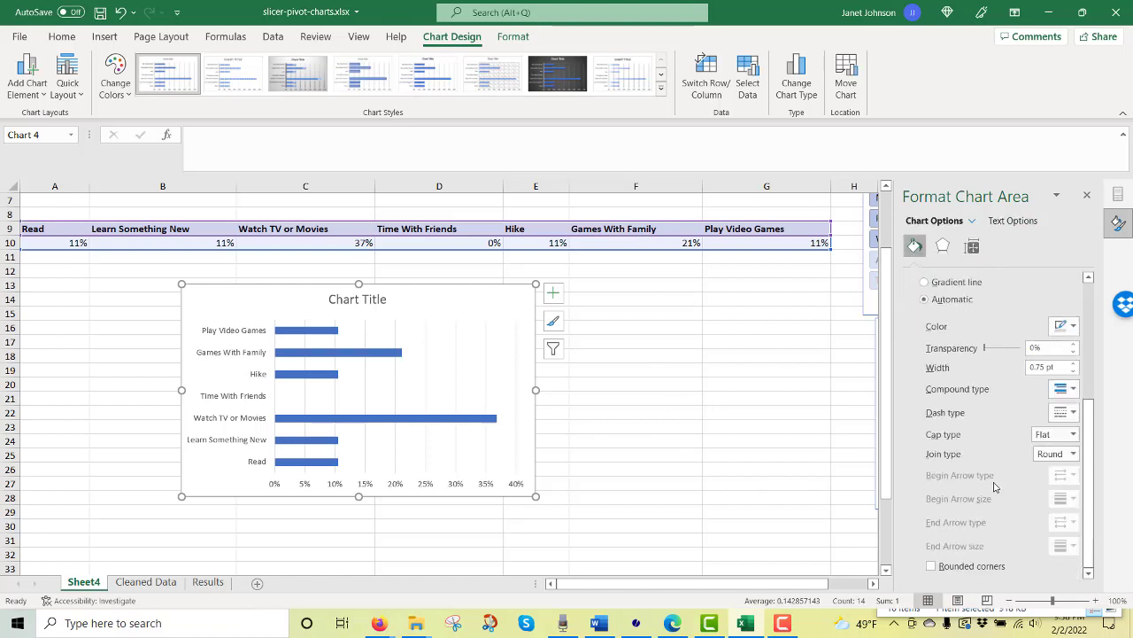
{"action": "left_click", "coordinate": [931, 566]}
{"action": "left_click", "coordinate": [620, 455]}
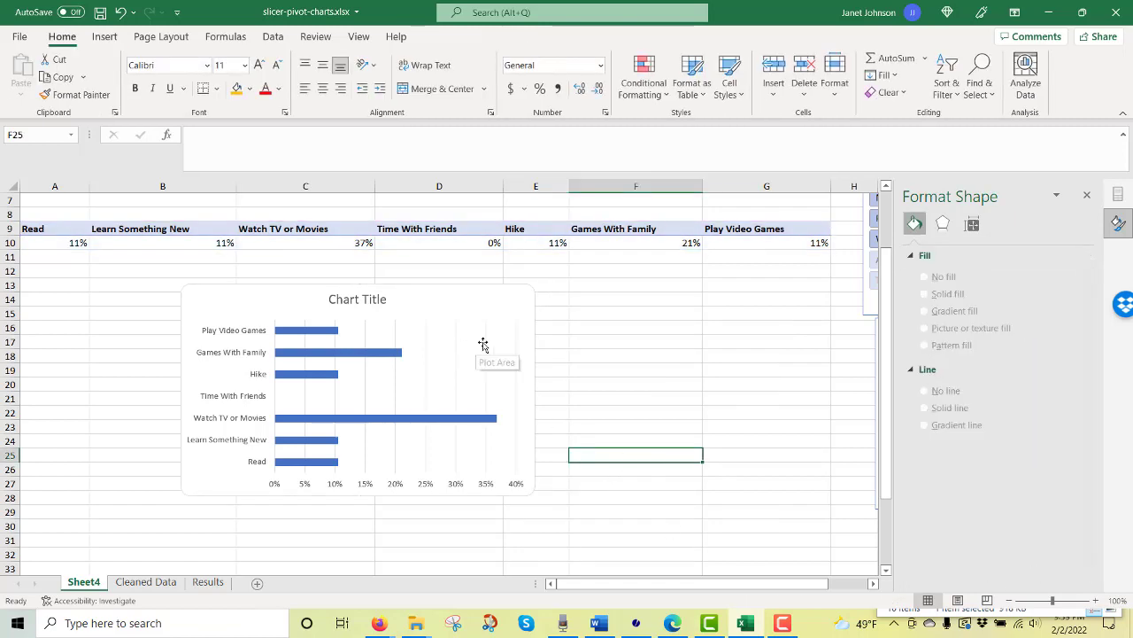
Add data labels to the chart's bars at the Outside End position
{"action": "left_click", "coordinate": [439, 418]}
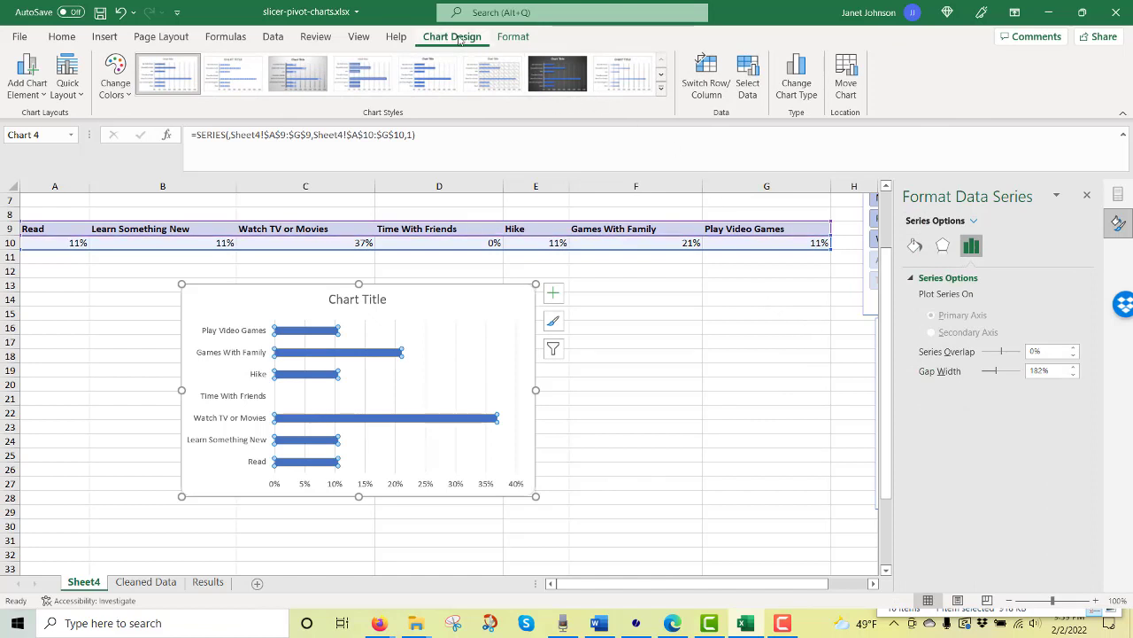
{"action": "left_click", "coordinate": [26, 88]}
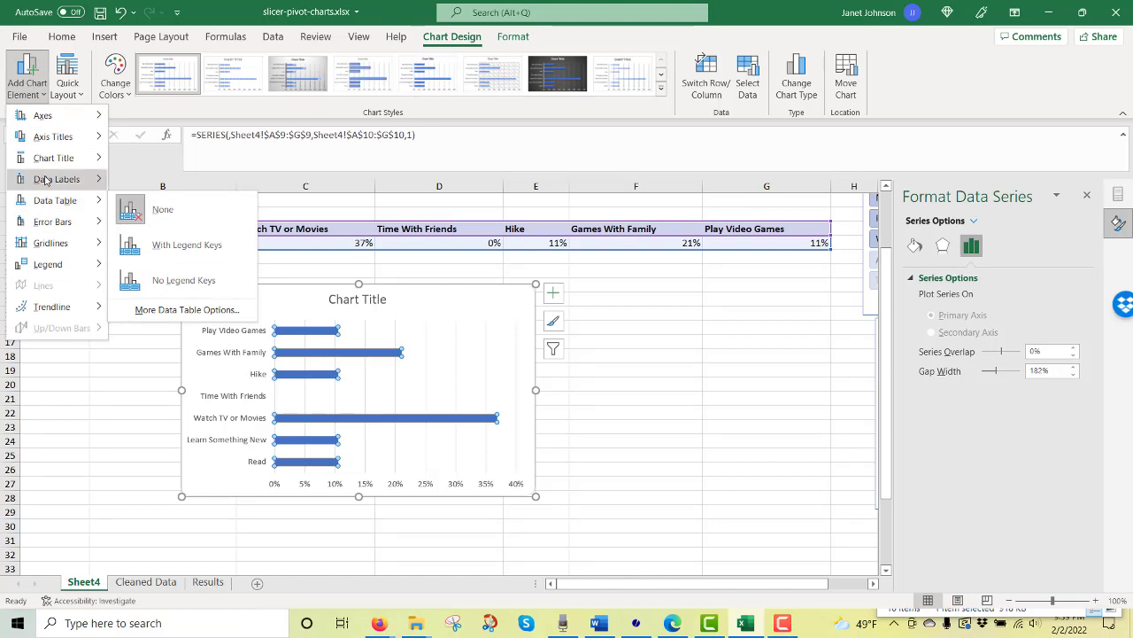
{"action": "mouse_move", "coordinate": [44, 179]}
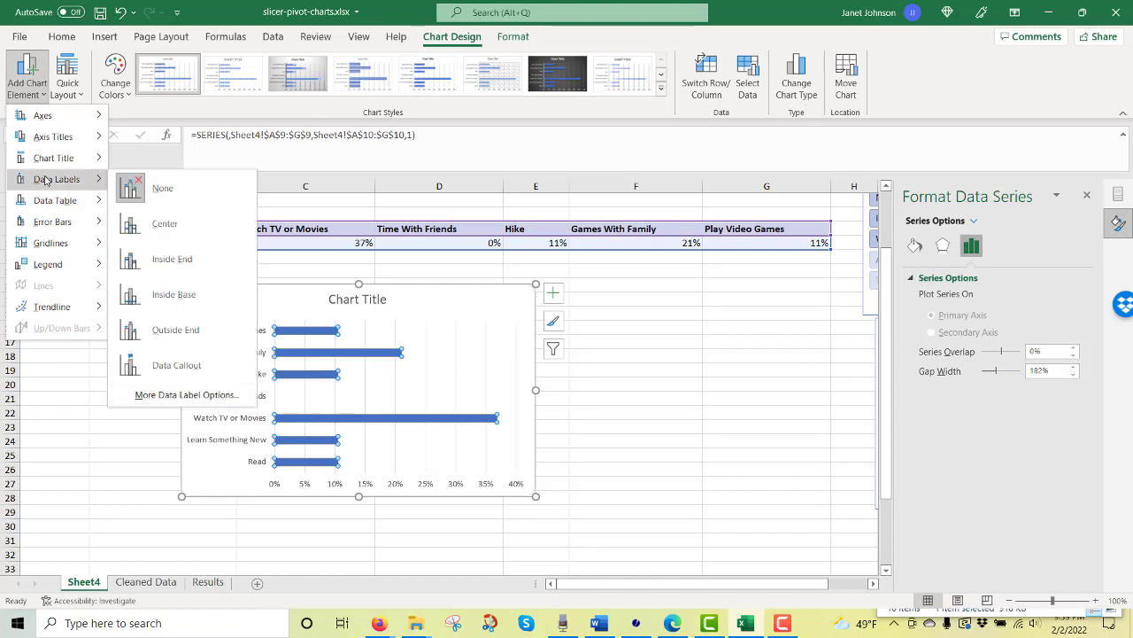
{"action": "left_click", "coordinate": [173, 330]}
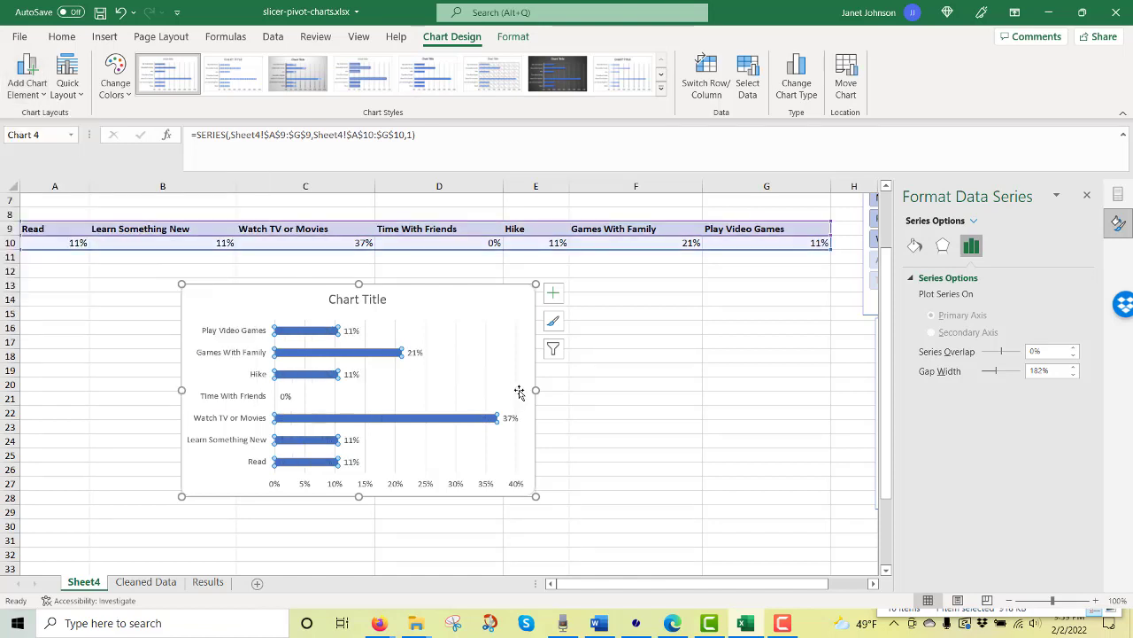
{"action": "left_click", "coordinate": [645, 424]}
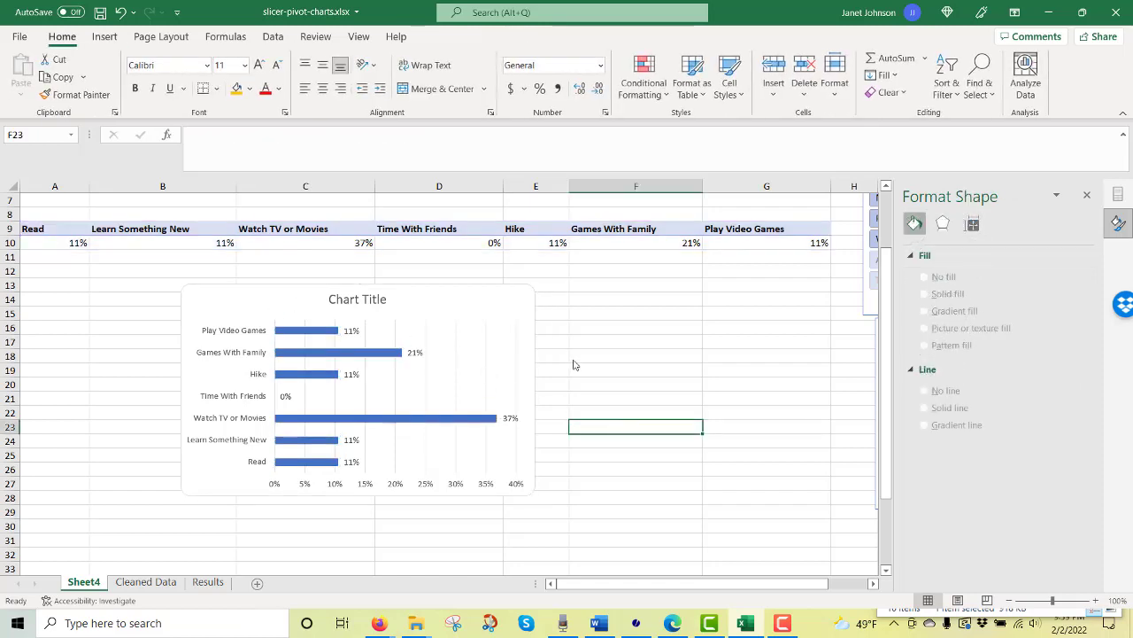
Remove the vertical gridlines and the horizontal percentage axis from the bar chart
{"action": "scroll", "coordinate": [722, 366], "scroll_direction": "up", "scroll_amount": 1}
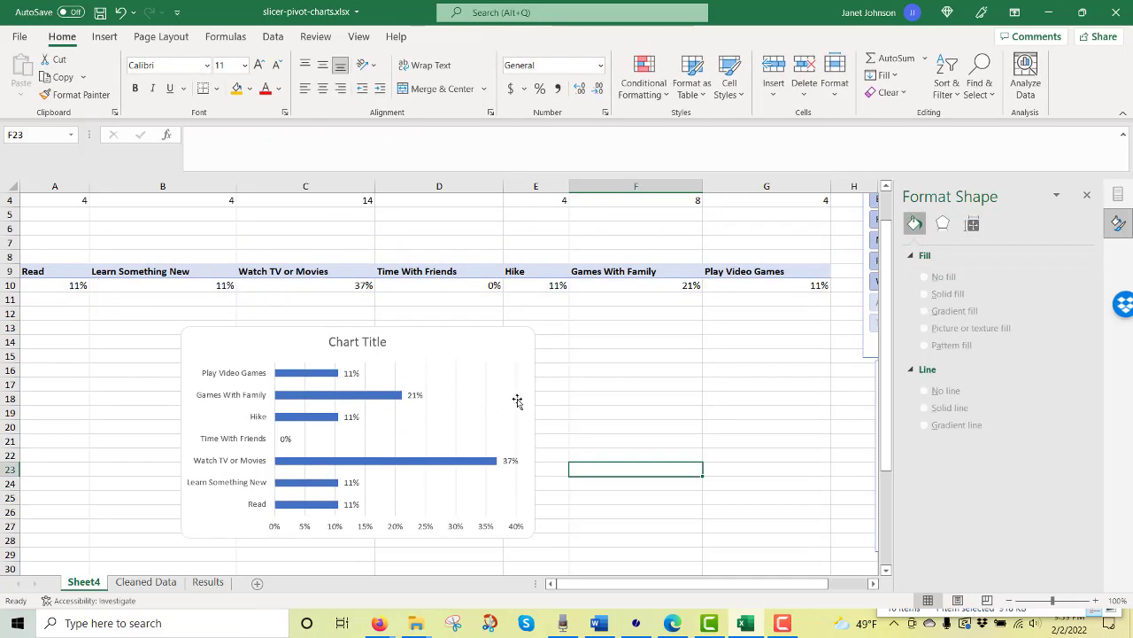
{"action": "left_click", "coordinate": [517, 400]}
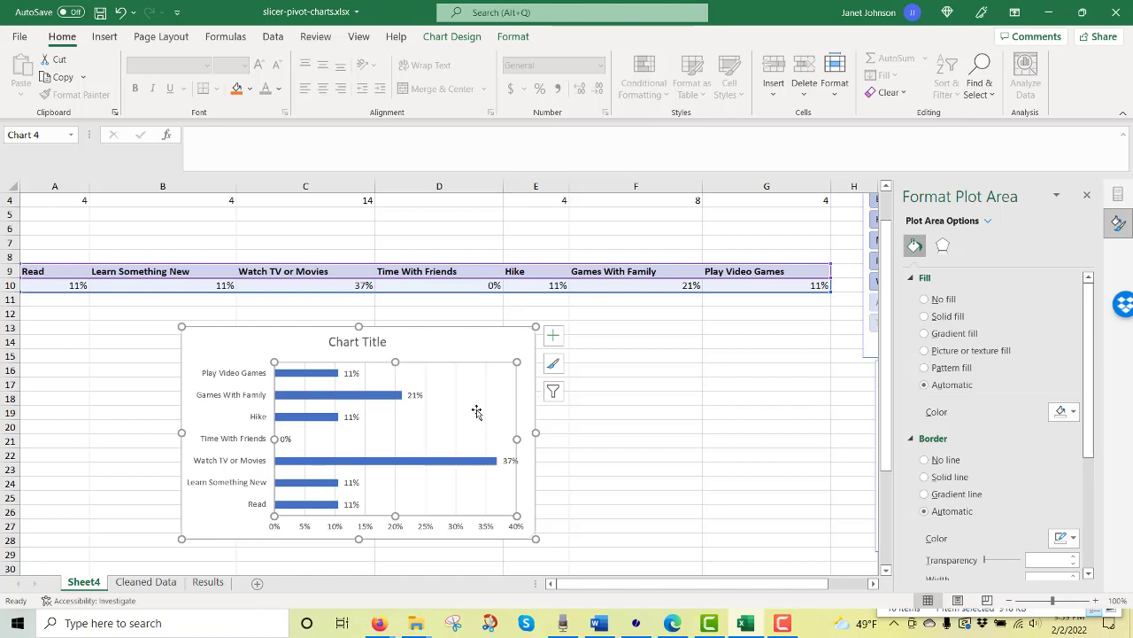
{"action": "left_click", "coordinate": [486, 414]}
{"action": "key", "text": "Escape"}
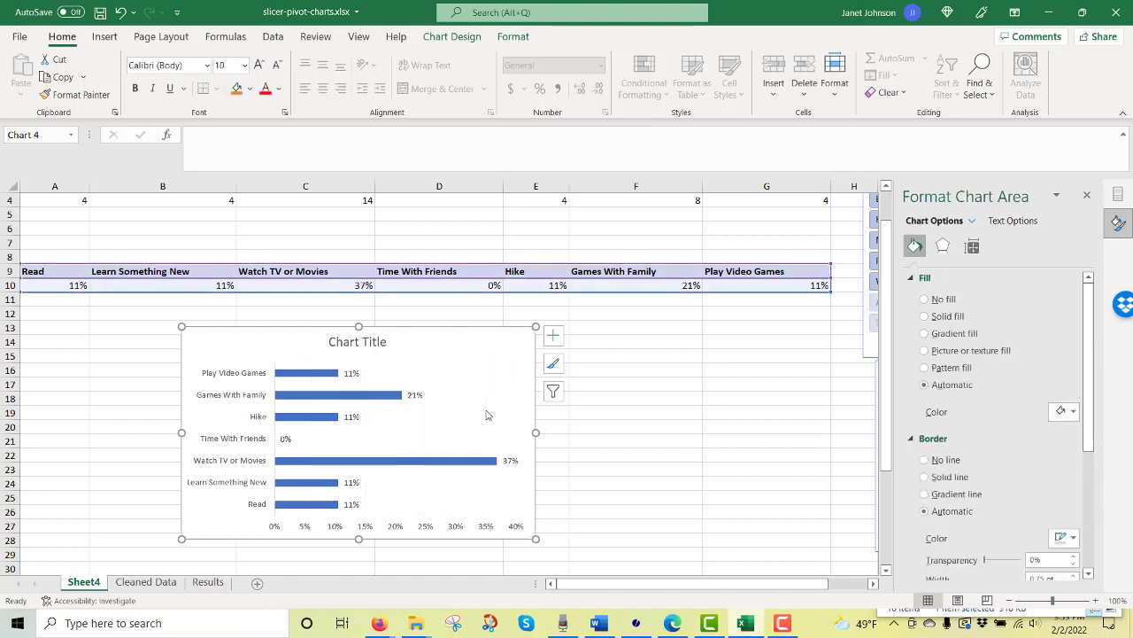
{"action": "left_click", "coordinate": [489, 529]}
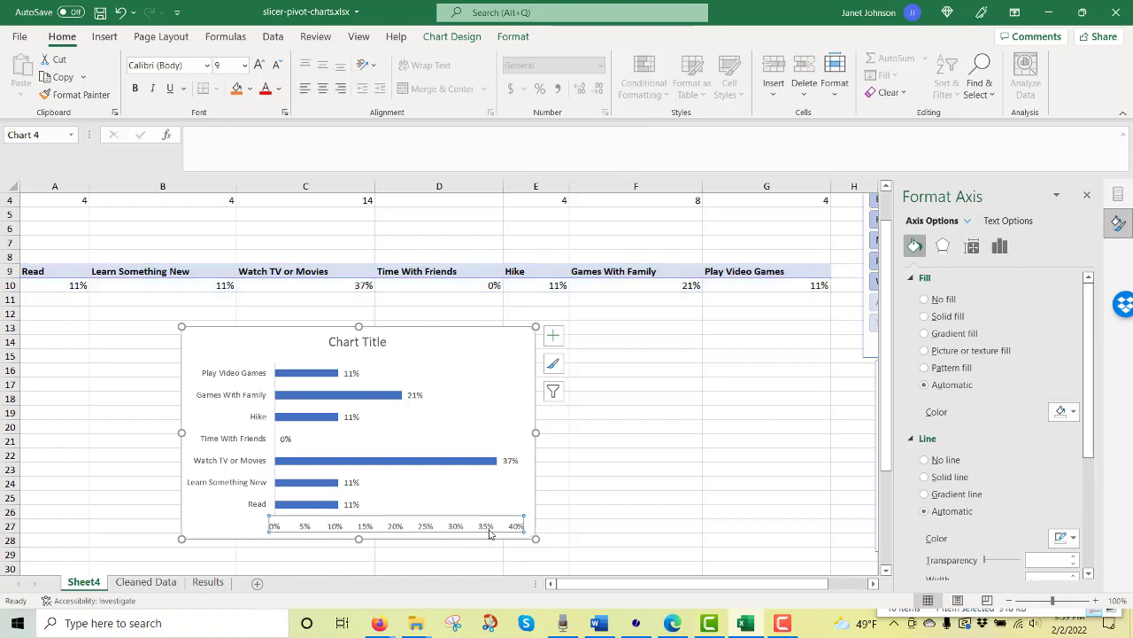
{"action": "key", "text": "Delete"}
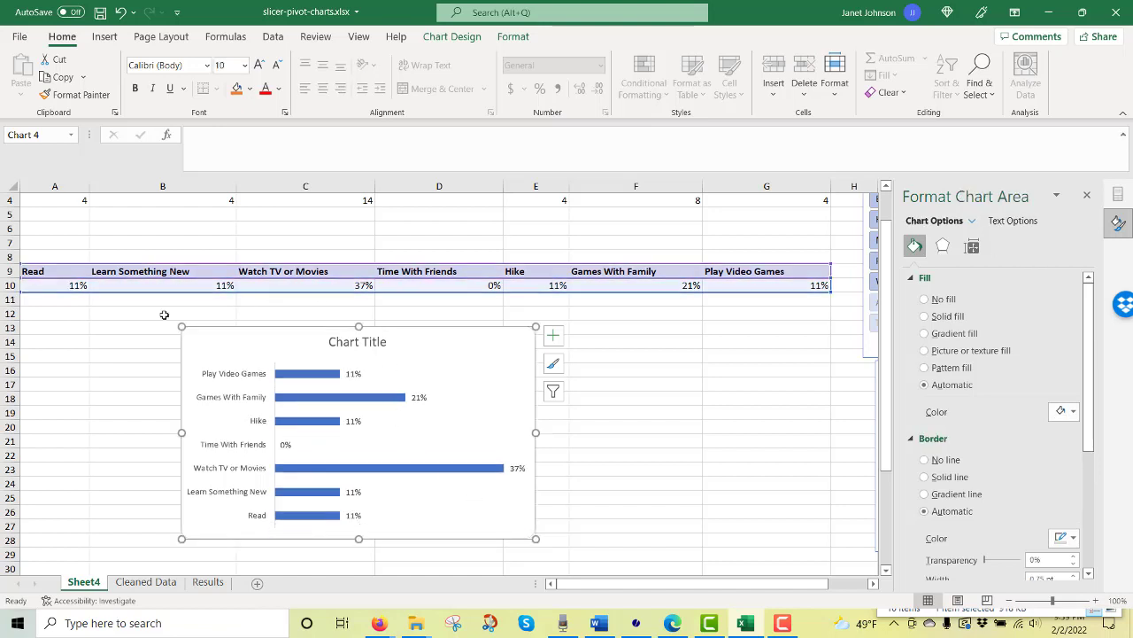
{"action": "left_click", "coordinate": [139, 327]}
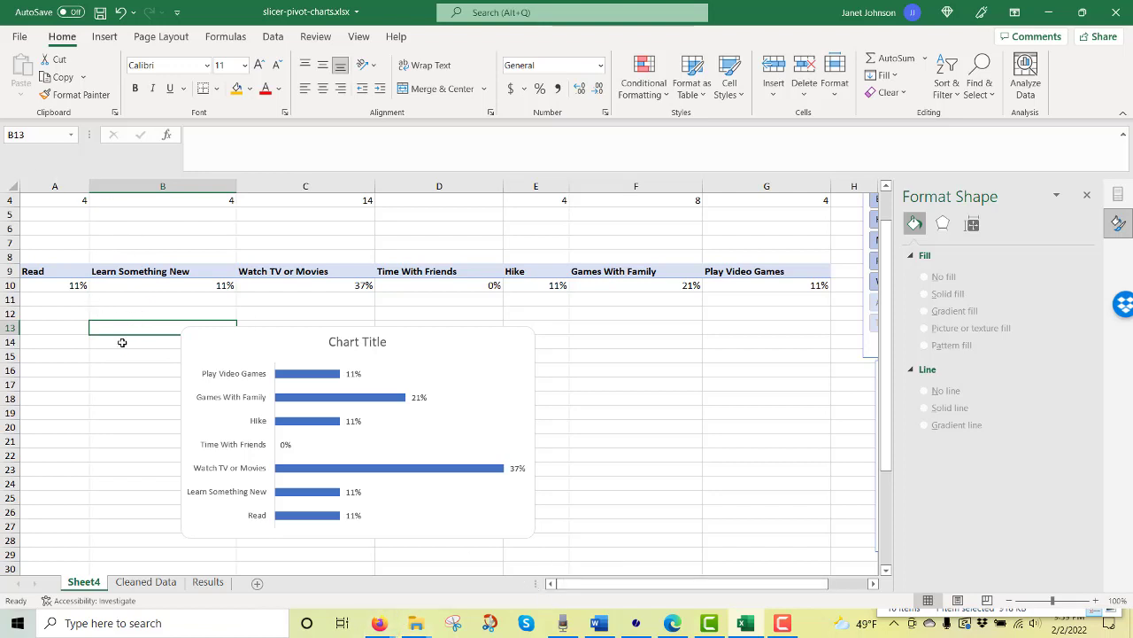
Enter the title text "How Students Spend Free Time" in cell B1 above the pivot table
{"action": "scroll", "coordinate": [120, 341], "scroll_direction": "up", "scroll_amount": 1}
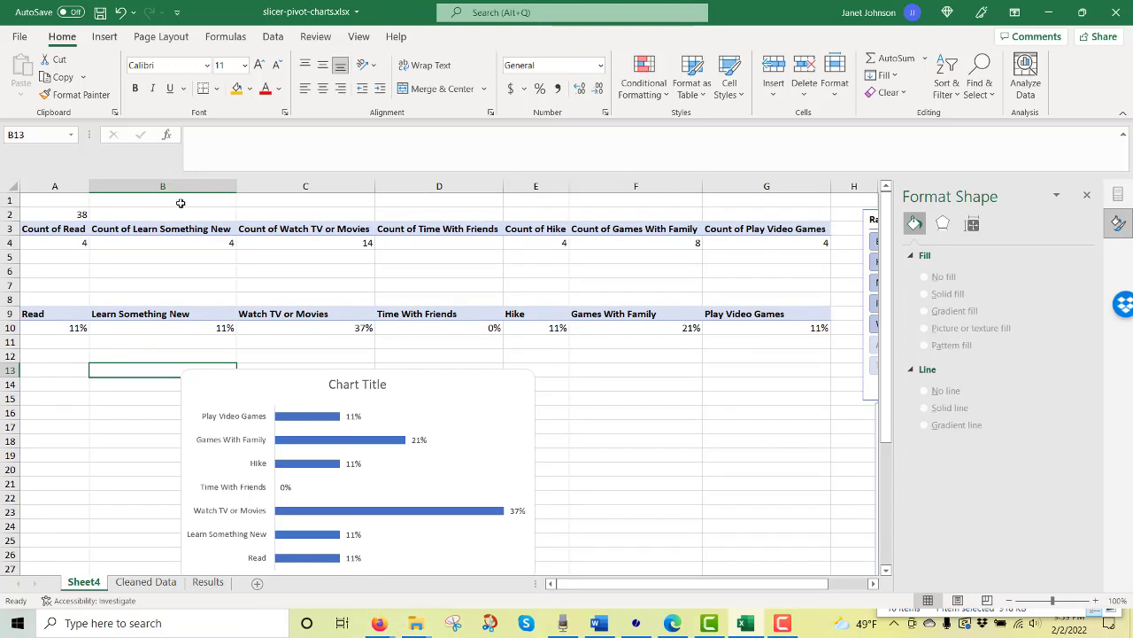
{"action": "left_click", "coordinate": [178, 202]}
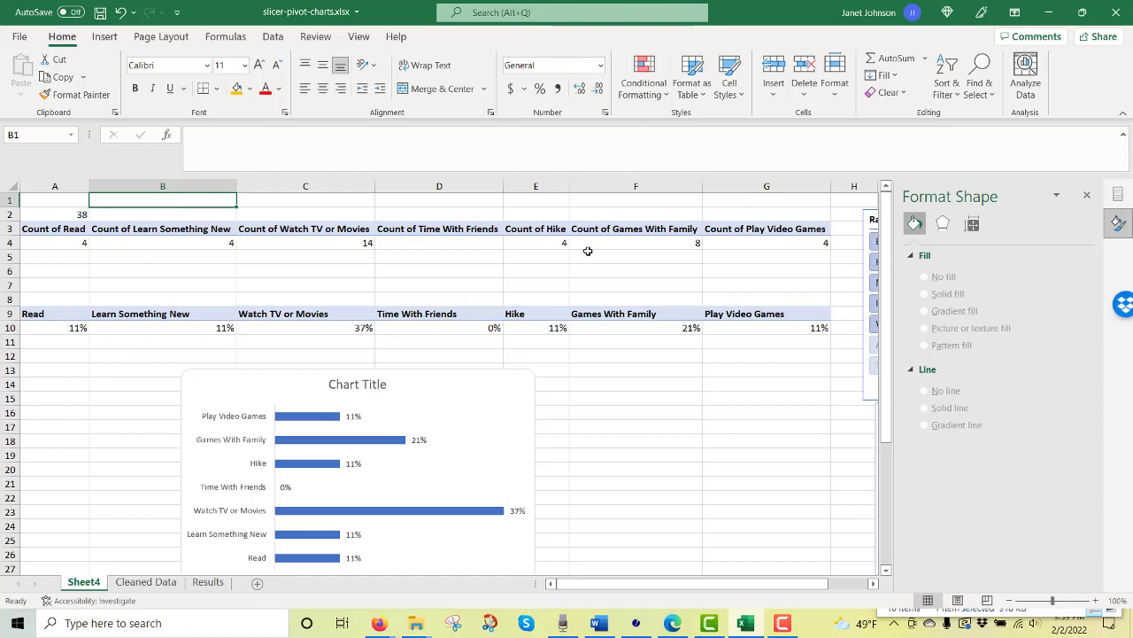
{"action": "type", "text": "How Student"}
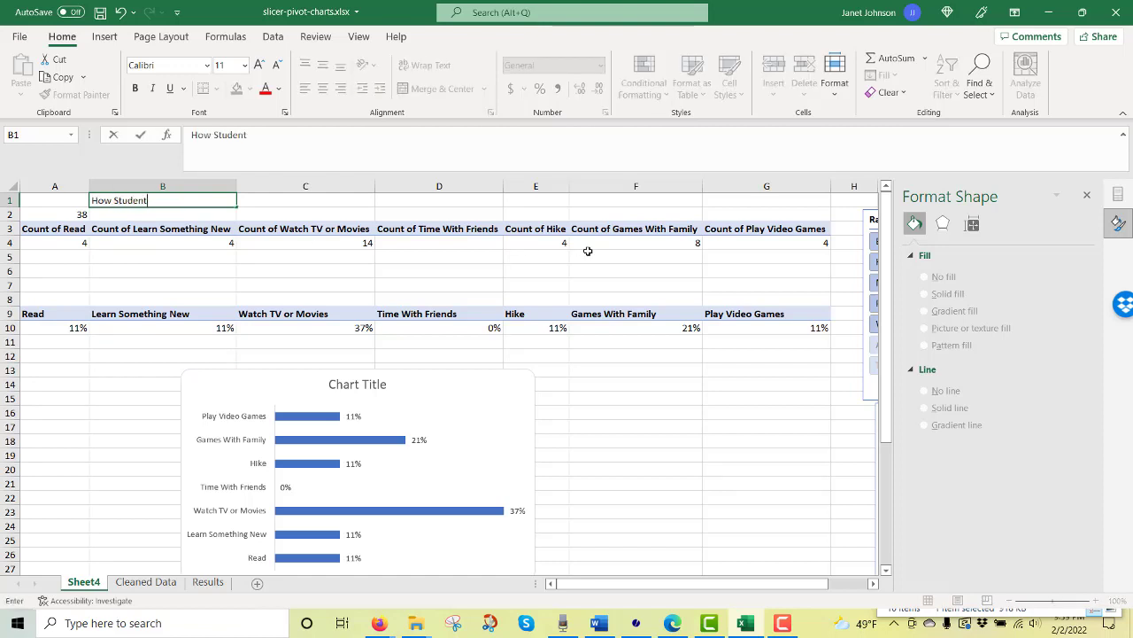
{"action": "type", "text": "s Spend"}
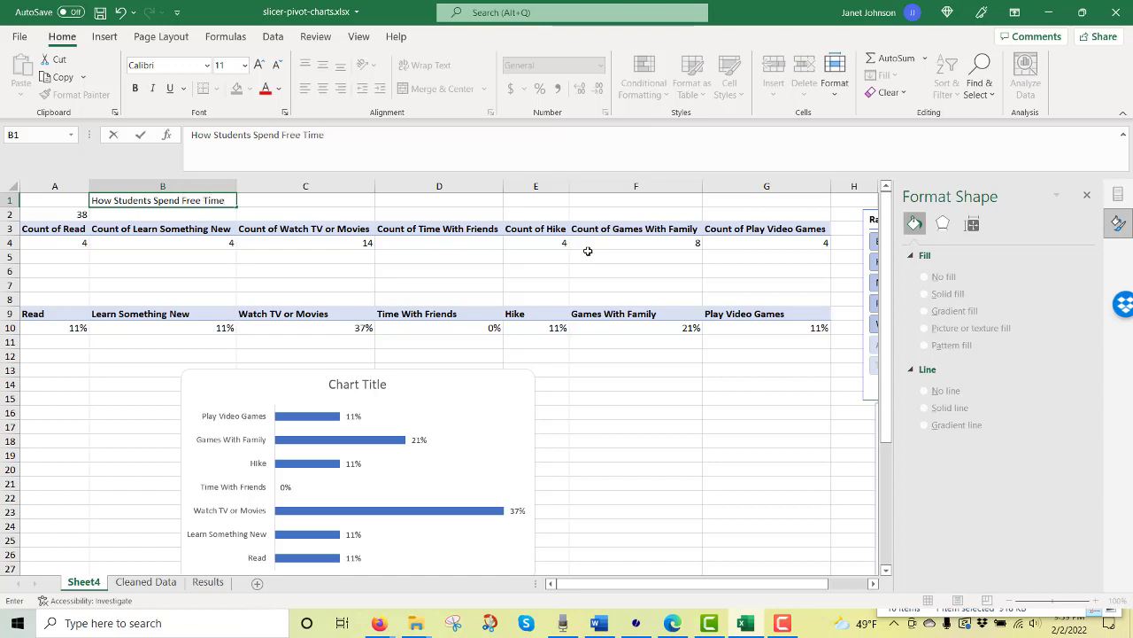
{"action": "type", "text": "Free Time"}
Build a dynamic title in cell C1 with the formula =B1&" N = "&A2
{"action": "left_click", "coordinate": [286, 200]}
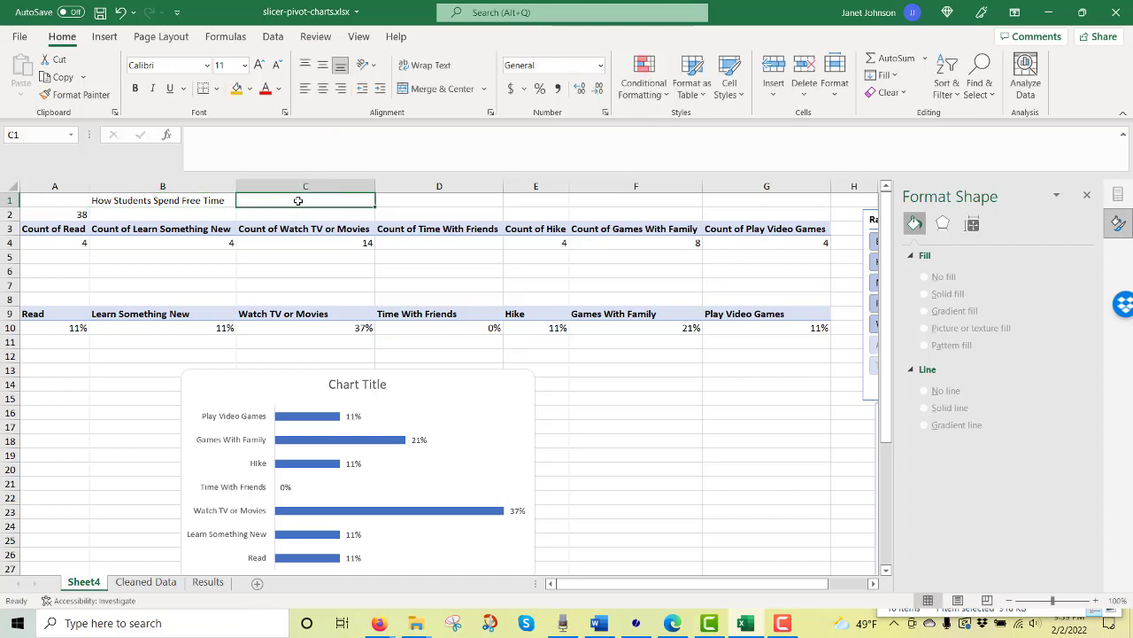
{"action": "type", "text": "="}
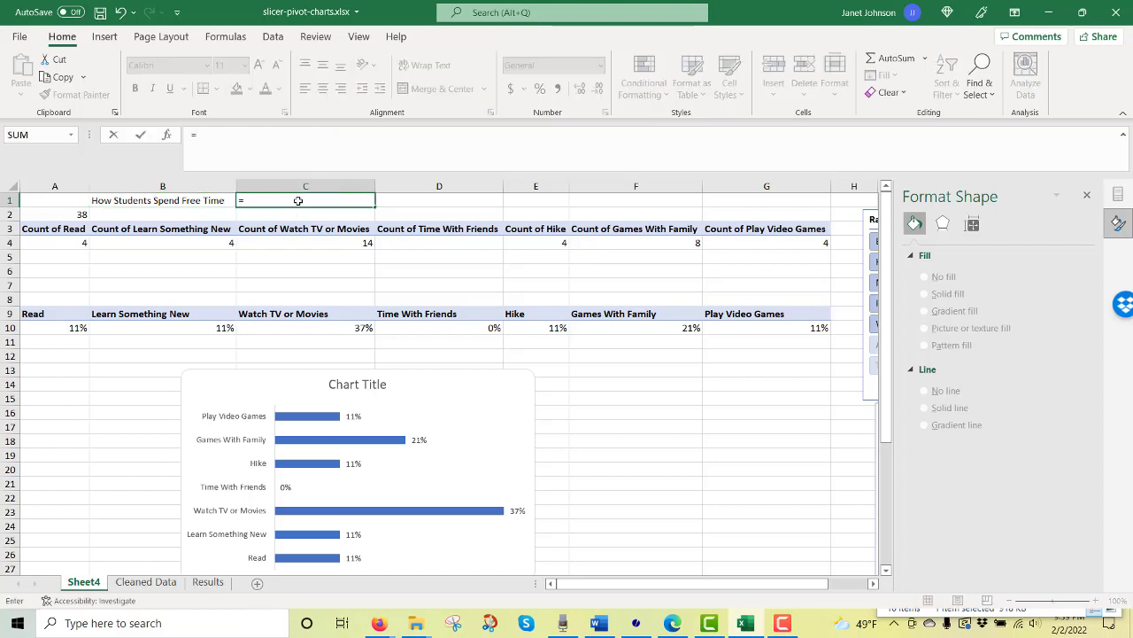
{"action": "left_click", "coordinate": [163, 200]}
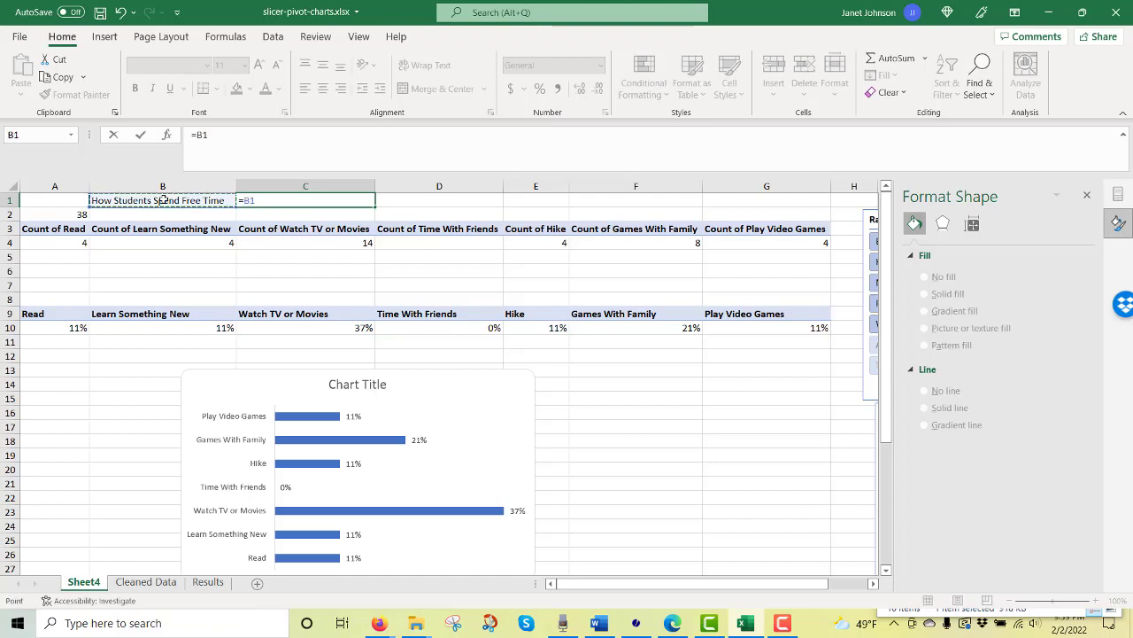
{"action": "type", "text": "&\" N = \"&"}
{"action": "left_click", "coordinate": [65, 217]}
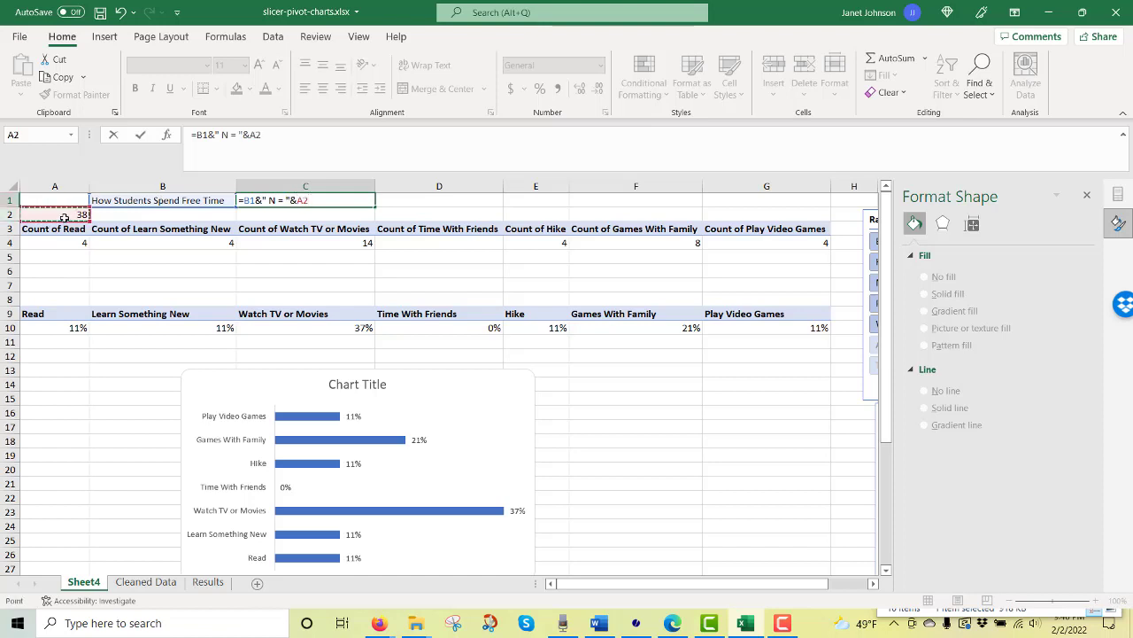
{"action": "key", "text": "Return"}
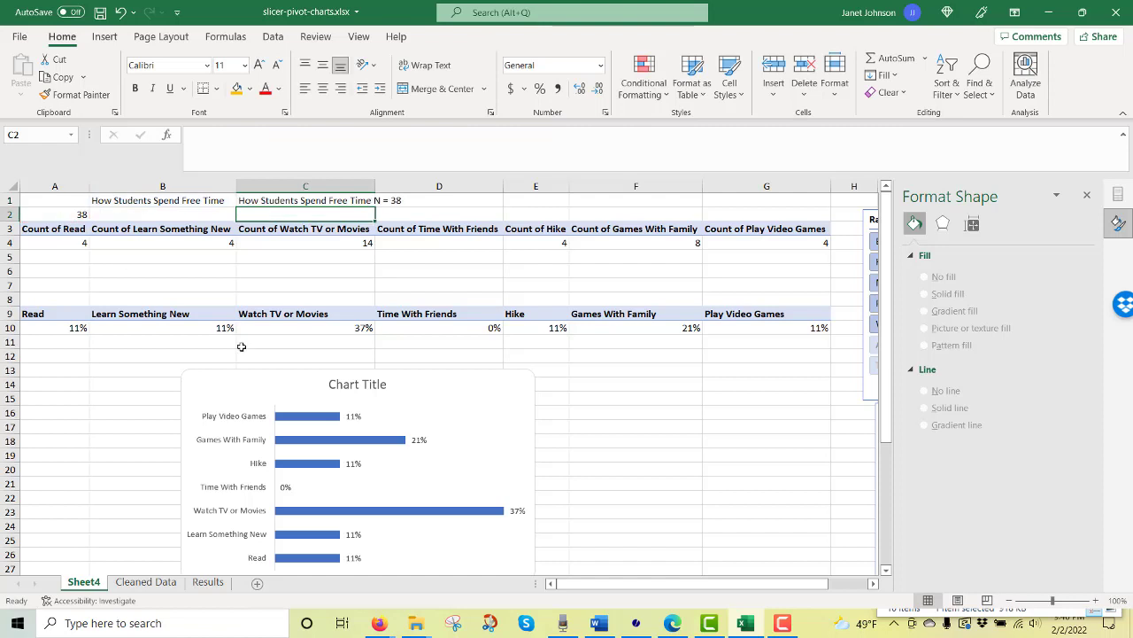
Link the bar chart's title to cell C1 with =Sheet4!$C$1 and close the formatting pane
{"action": "left_click", "coordinate": [376, 387]}
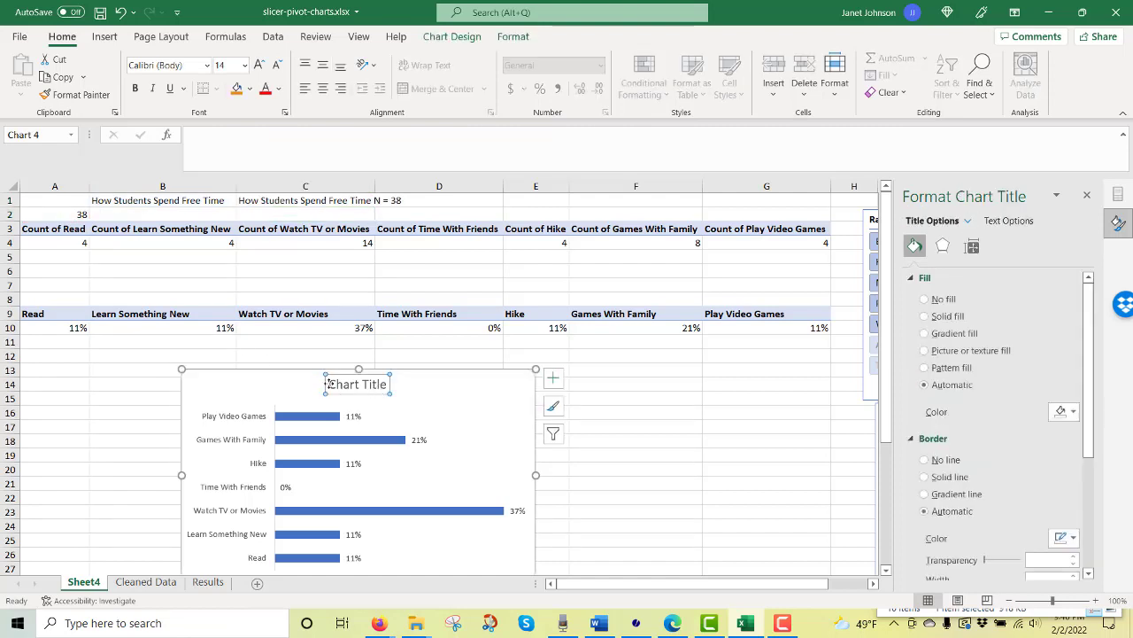
{"action": "left_click", "coordinate": [304, 144]}
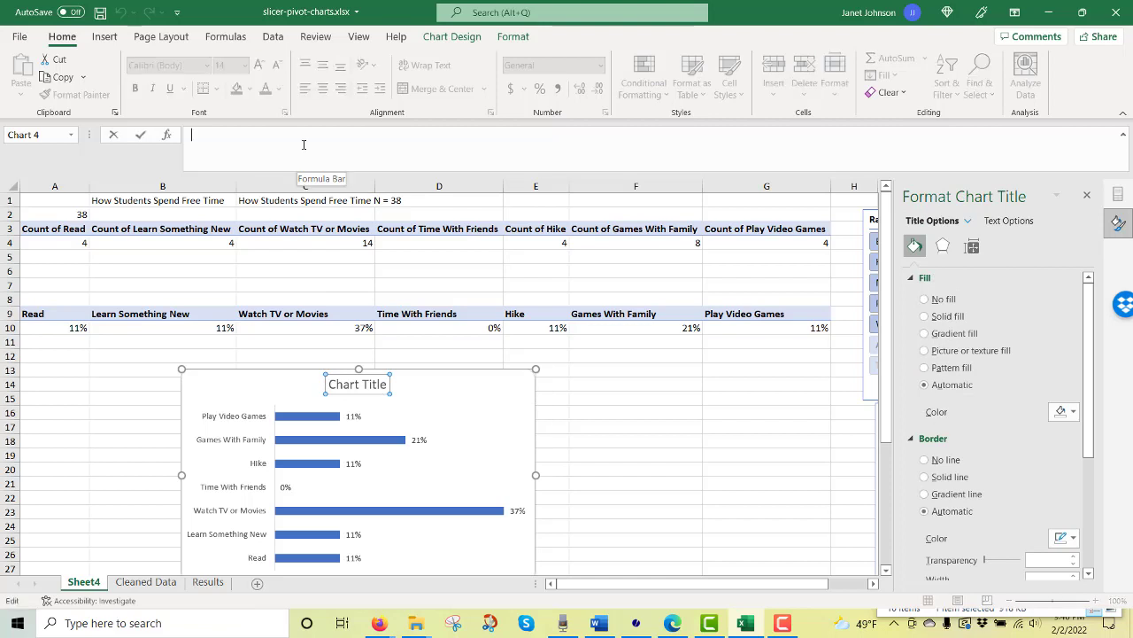
{"action": "type", "text": "="}
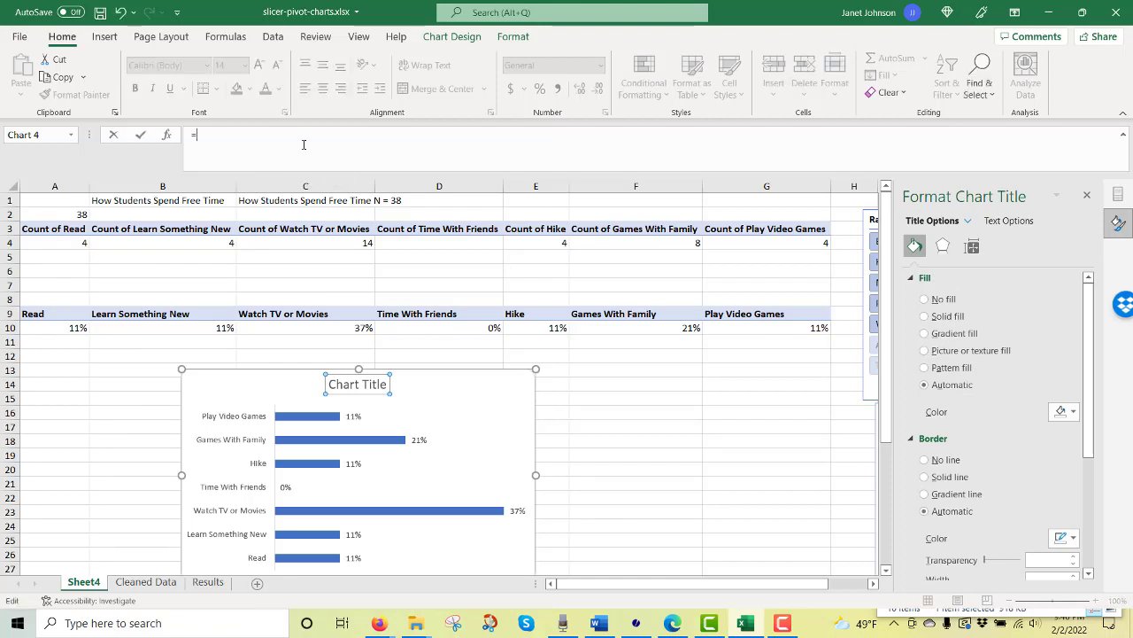
{"action": "left_click", "coordinate": [311, 200]}
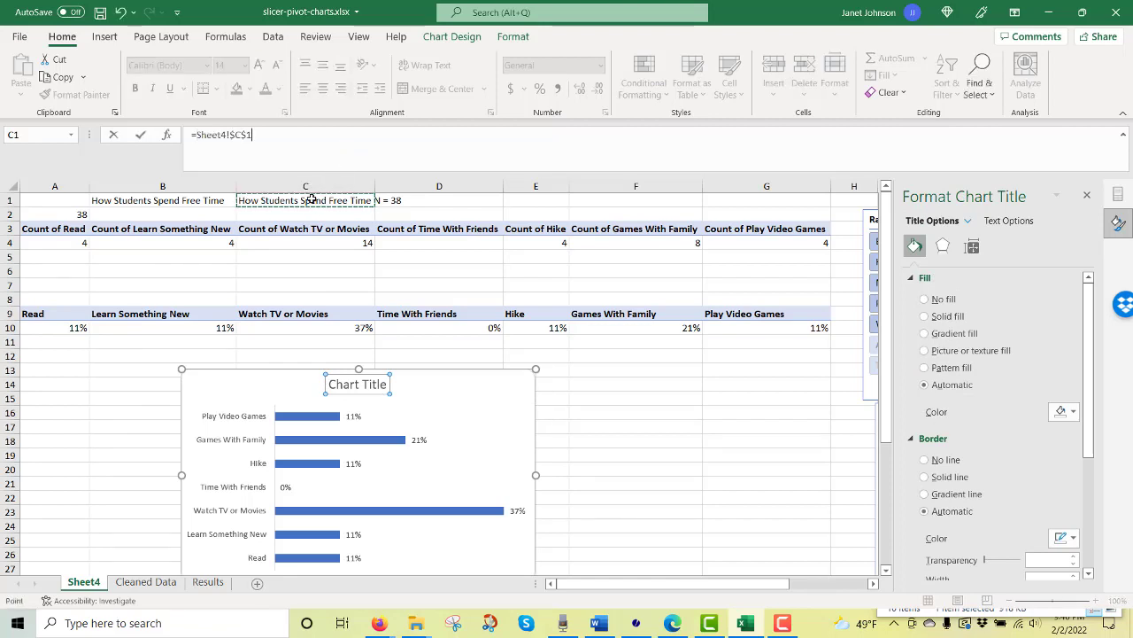
{"action": "key", "text": "Return"}
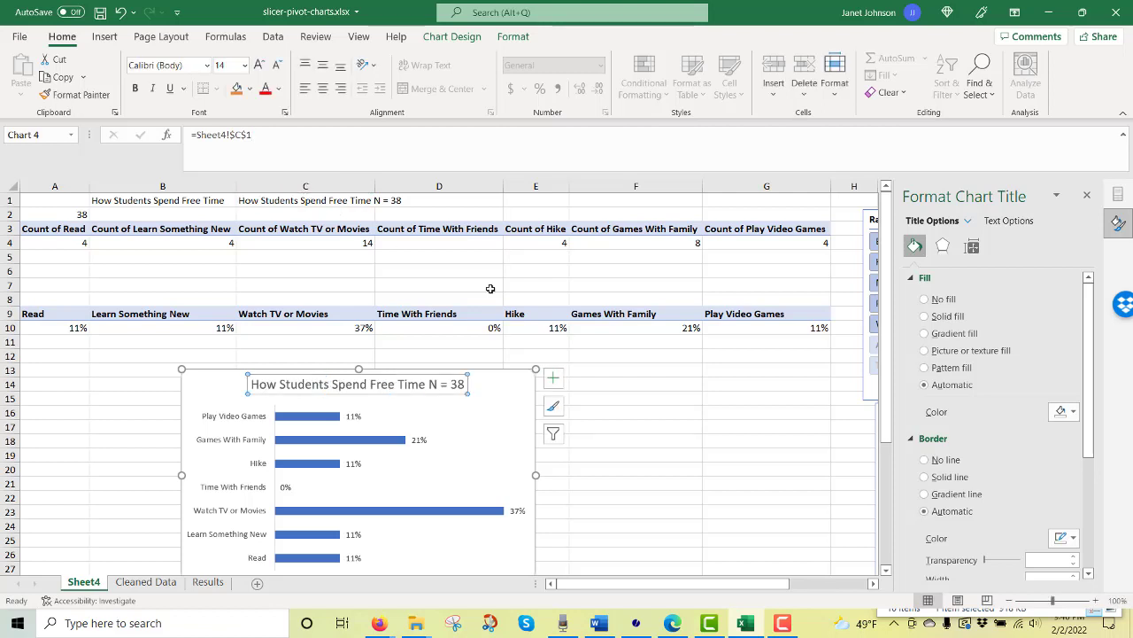
{"action": "left_click", "coordinate": [669, 414]}
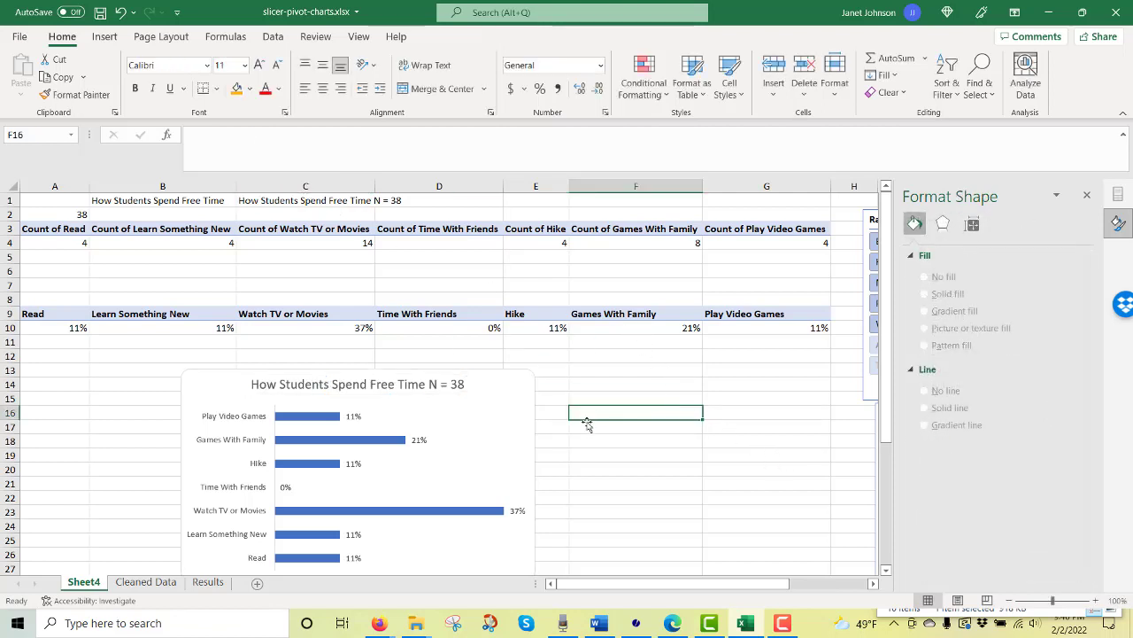
{"action": "left_click", "coordinate": [1087, 195]}
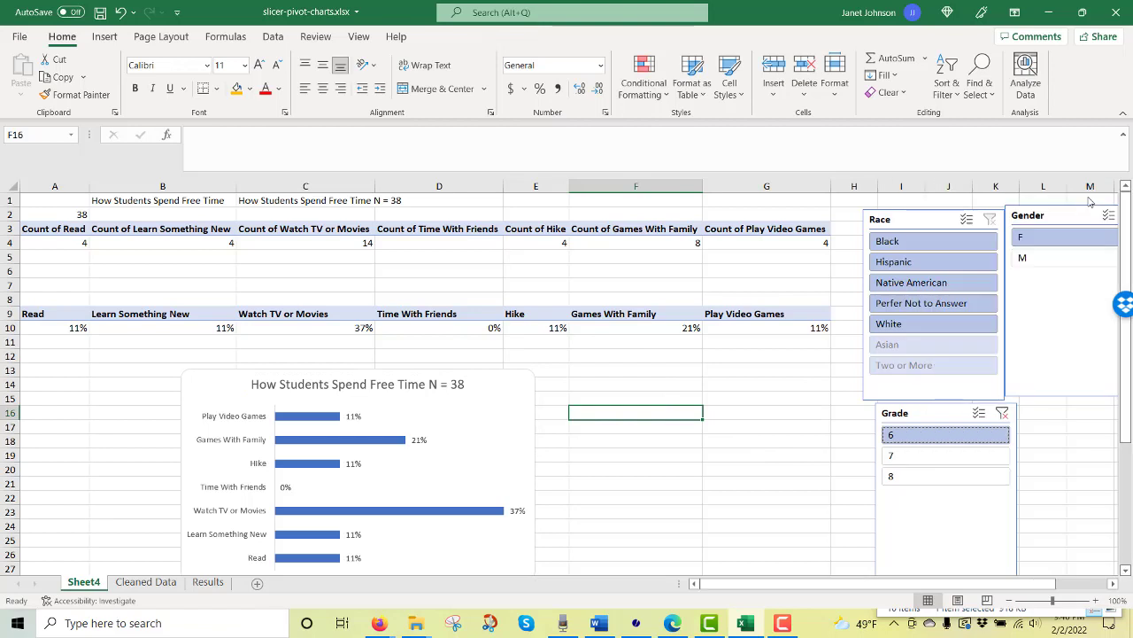
Filter the Race slicer to Native American, extend it to include Black and Hispanic, and select grades 6 through 8
{"action": "left_click", "coordinate": [928, 289]}
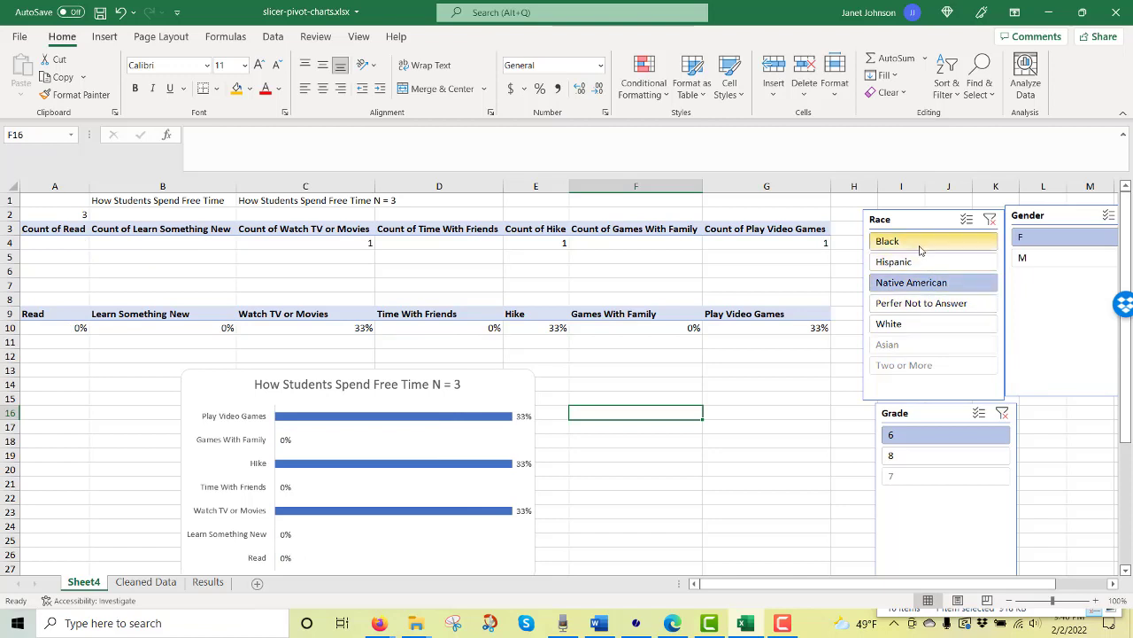
{"action": "left_click", "coordinate": [920, 248], "text": "shift"}
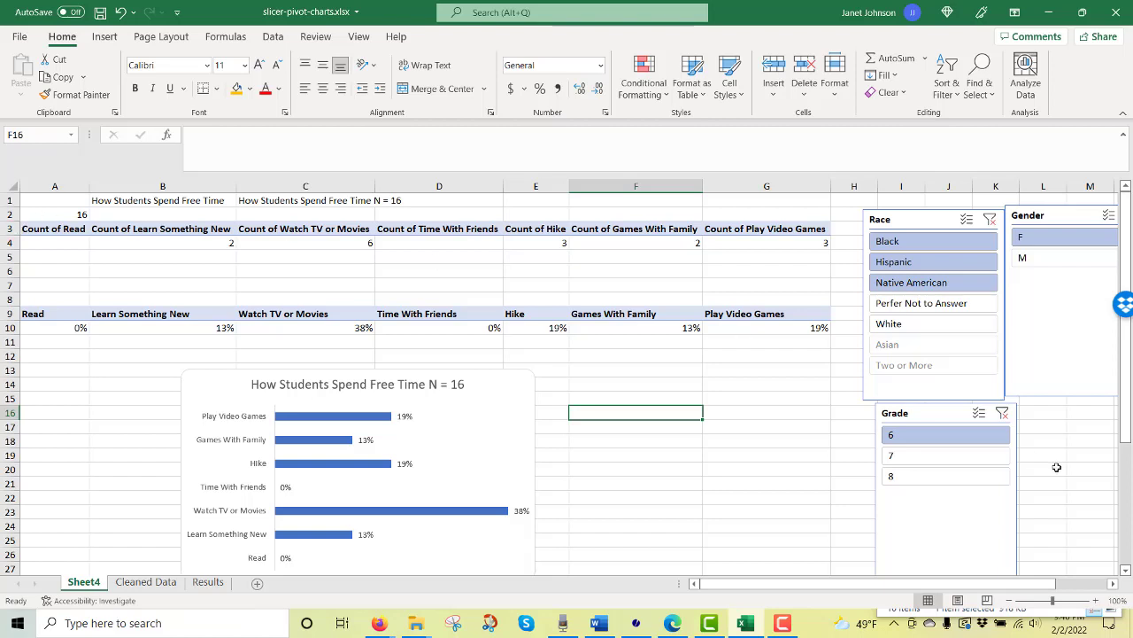
{"action": "left_click", "coordinate": [929, 477], "text": "shift"}
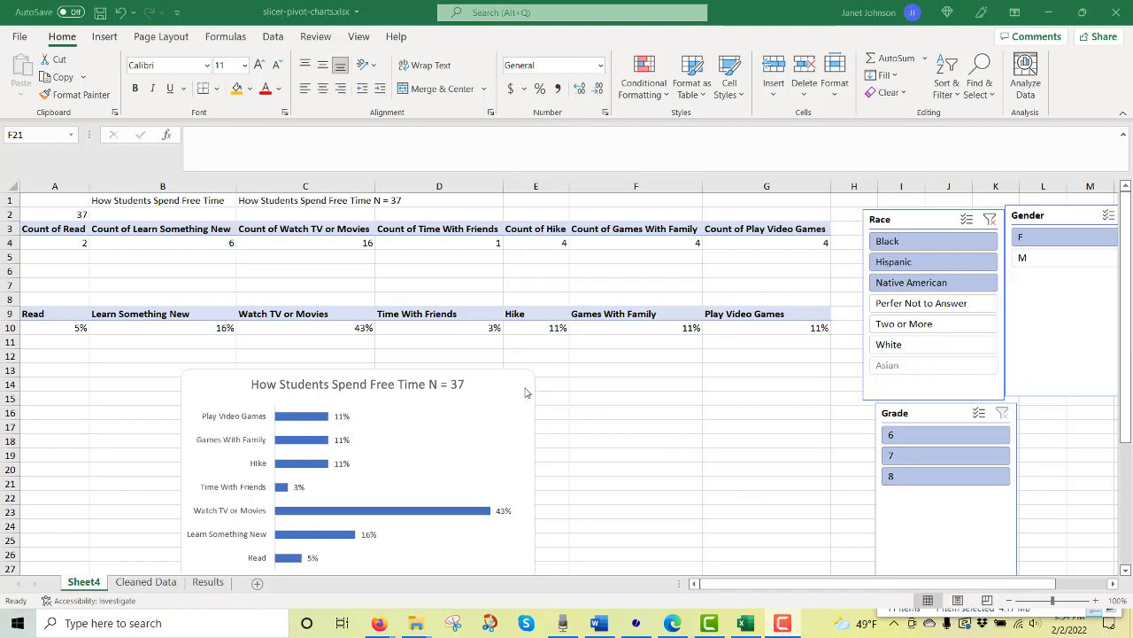
Add a new worksheet after Sheet4 and name it Dashboard
{"action": "left_click", "coordinate": [256, 585]}
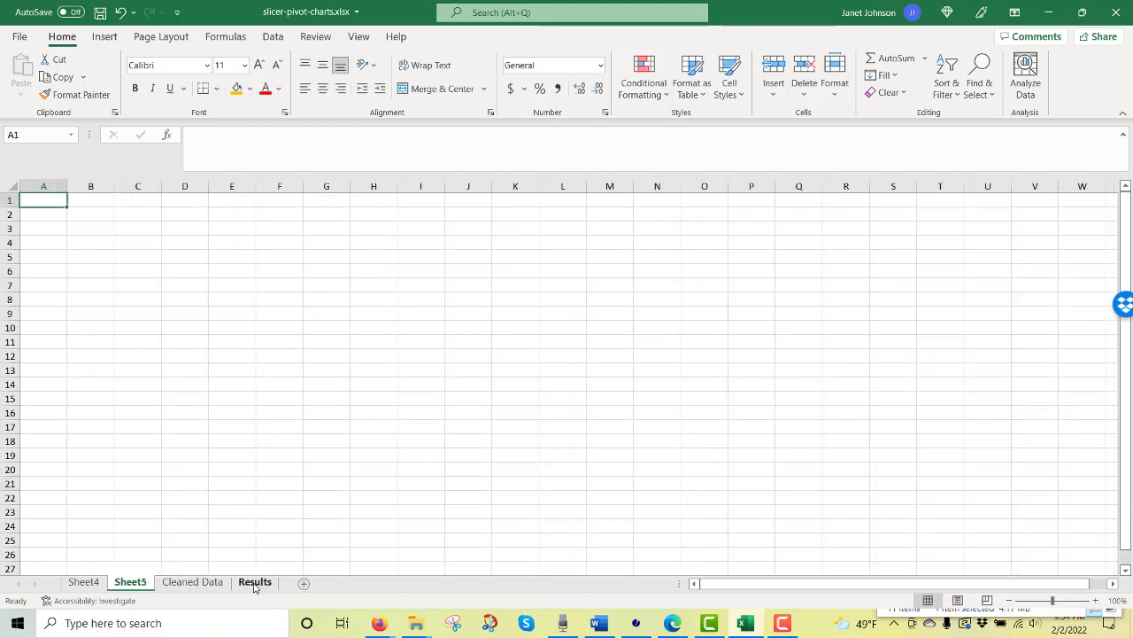
{"action": "double_click", "coordinate": [132, 583]}
{"action": "type", "text": "Dashbo"}
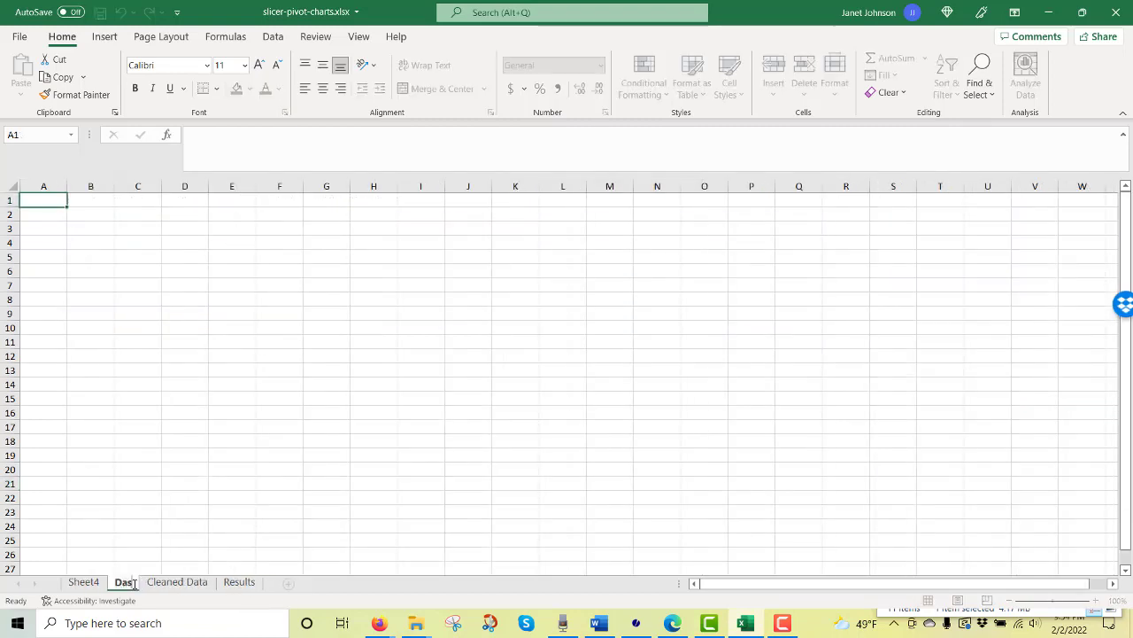
{"action": "type", "text": "ard"}
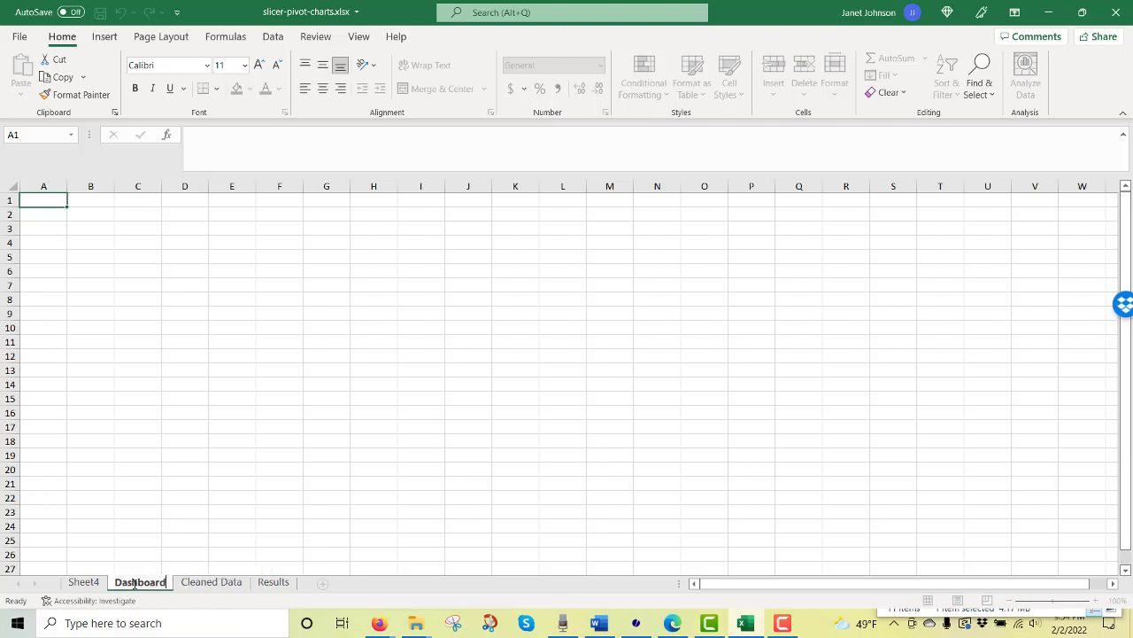
{"action": "left_click", "coordinate": [260, 480]}
Copy the Race, Grade and Gender slicers together with the bar chart from Sheet4 and paste them into the Dashboard sheet
{"action": "left_click", "coordinate": [85, 581]}
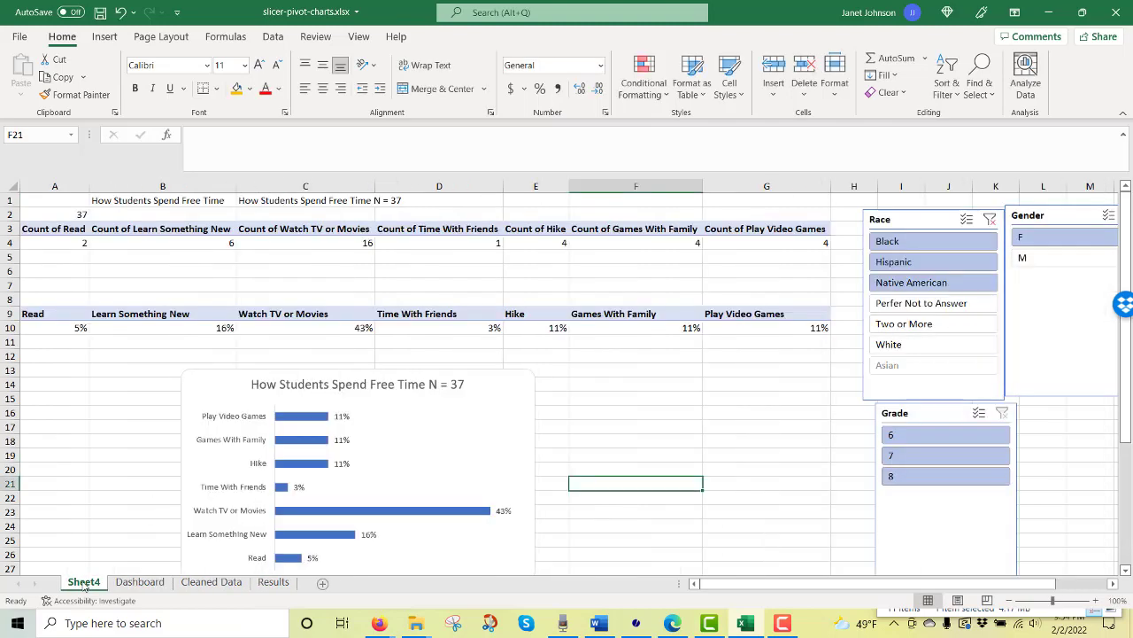
{"action": "left_click", "coordinate": [910, 220]}
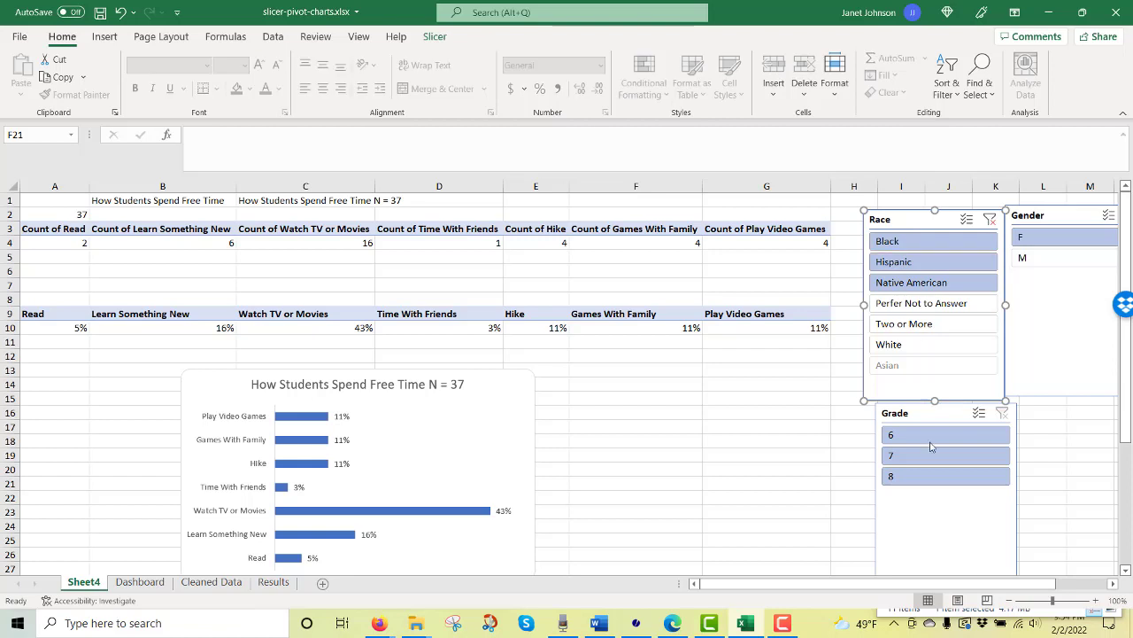
{"action": "left_click", "coordinate": [975, 536], "text": "ctrl"}
{"action": "left_click", "coordinate": [1041, 358], "text": "ctrl"}
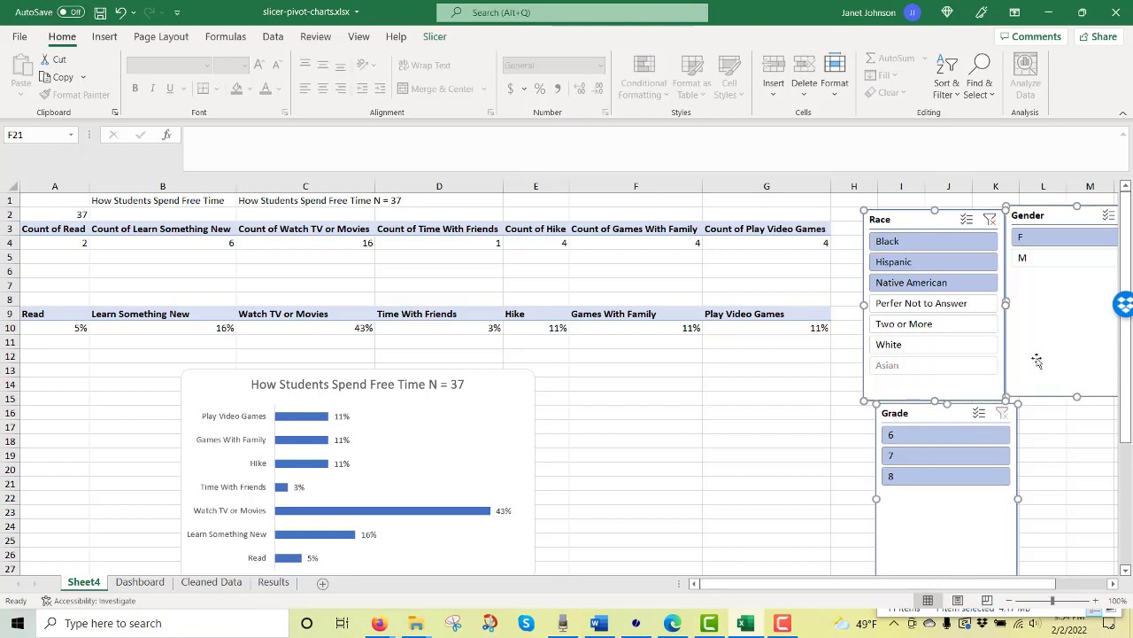
{"action": "left_click", "coordinate": [522, 395], "text": "ctrl"}
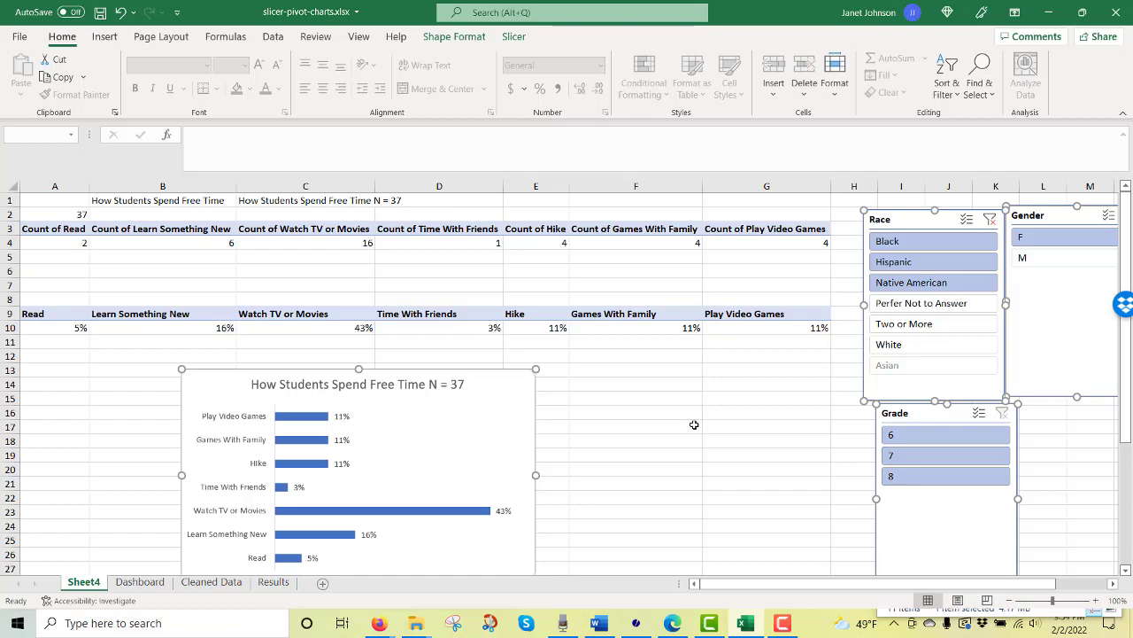
{"action": "key", "text": "ctrl+c"}
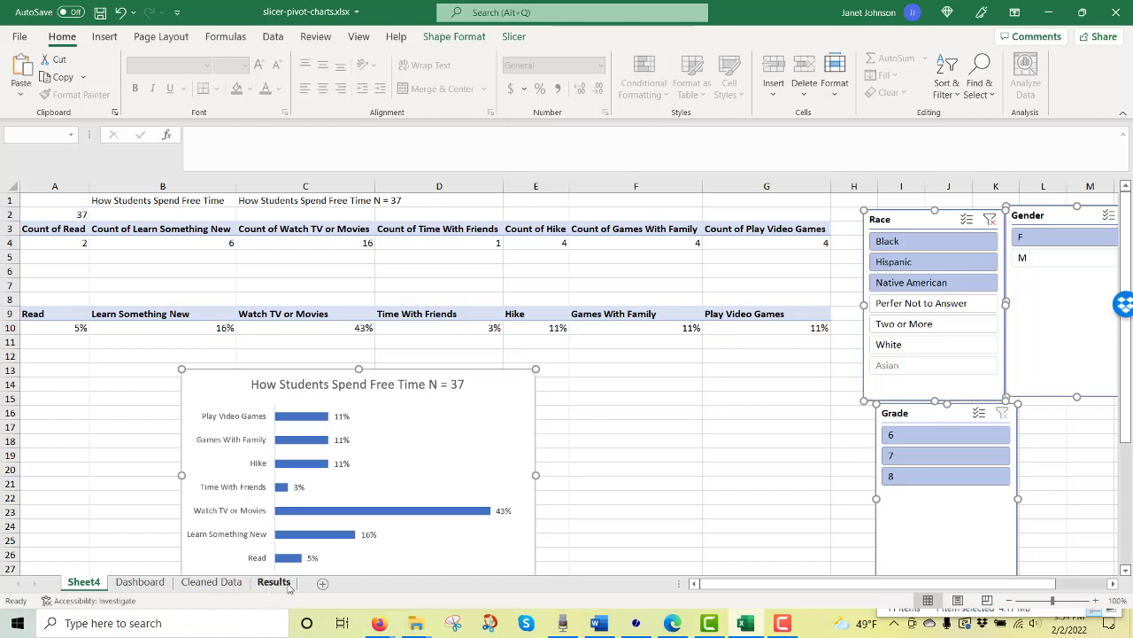
{"action": "left_click", "coordinate": [139, 581]}
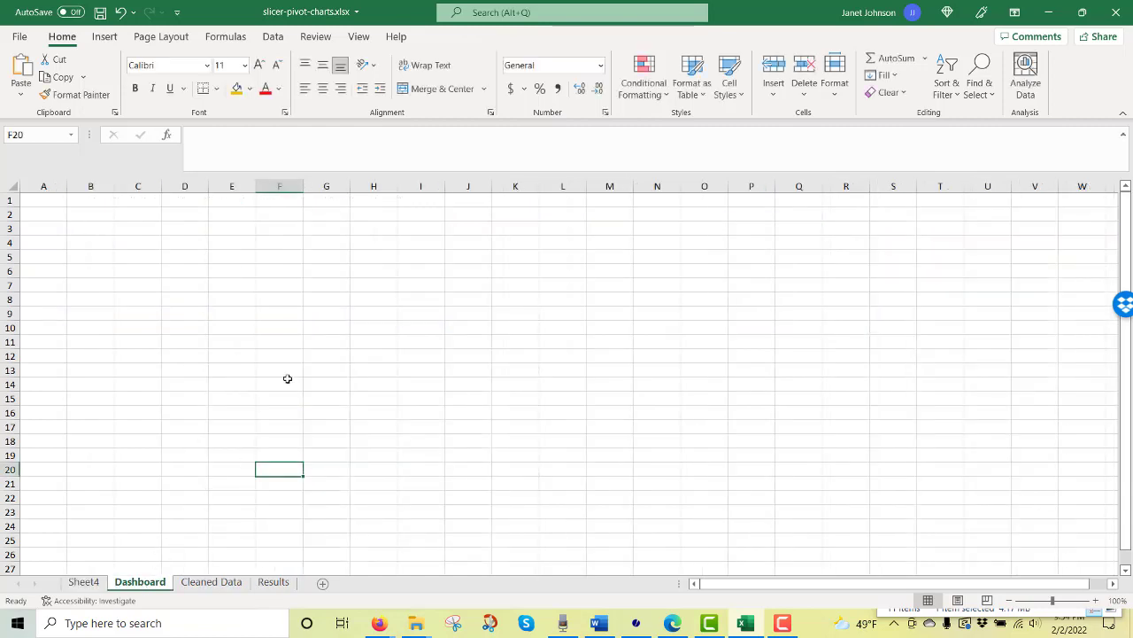
{"action": "key", "text": "ctrl+v"}
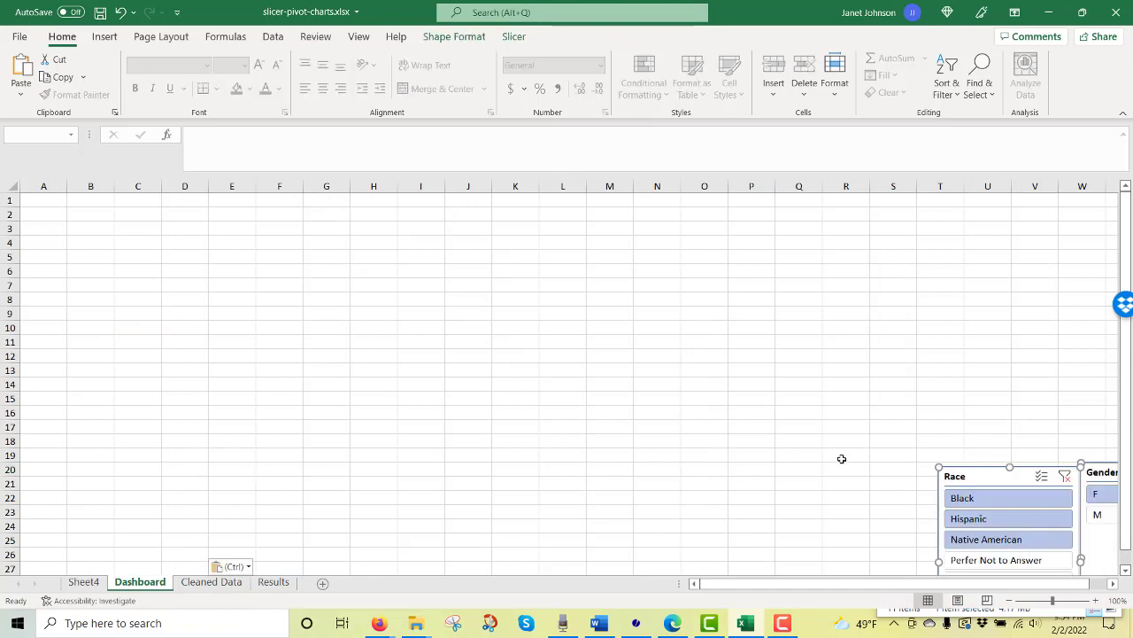
Move the pasted slicers and chart up the Dashboard sheet, and place the chart on its own at cell A1
{"action": "left_click_drag", "start_coordinate": [996, 478], "coordinate": [836, 225]}
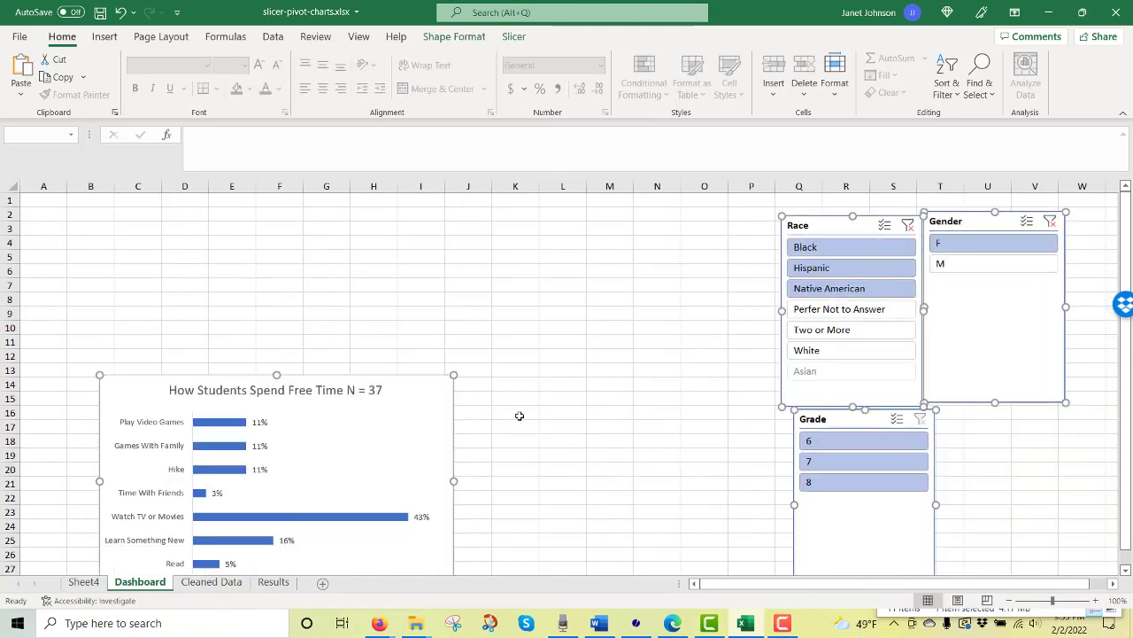
{"action": "left_click", "coordinate": [570, 374]}
{"action": "left_click", "coordinate": [423, 428]}
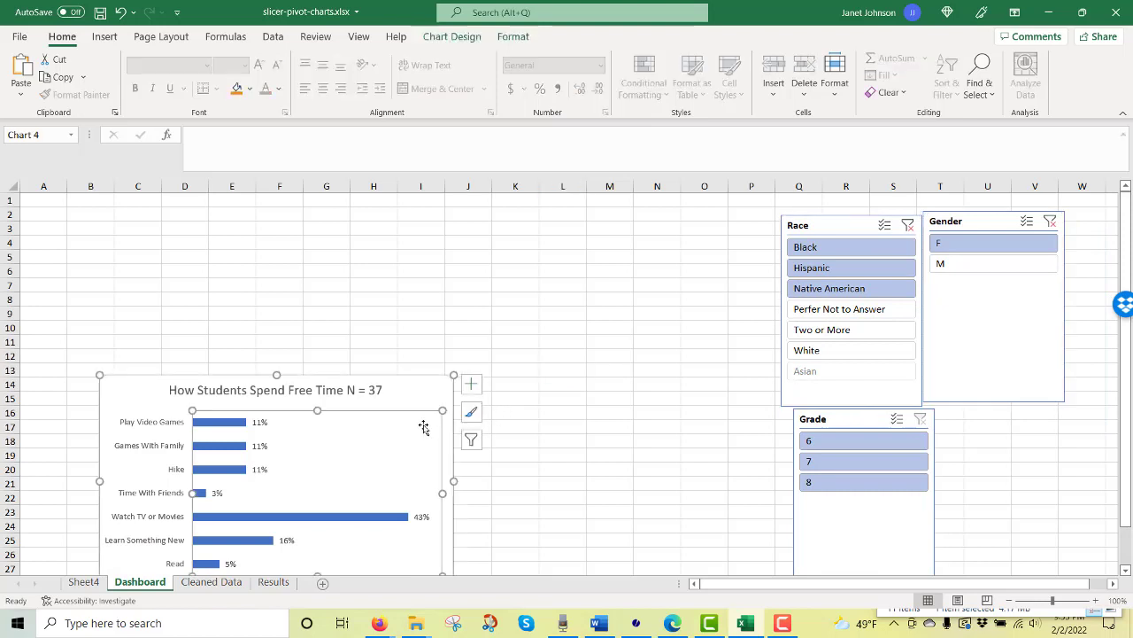
{"action": "left_click_drag", "start_coordinate": [402, 389], "coordinate": [346, 213]}
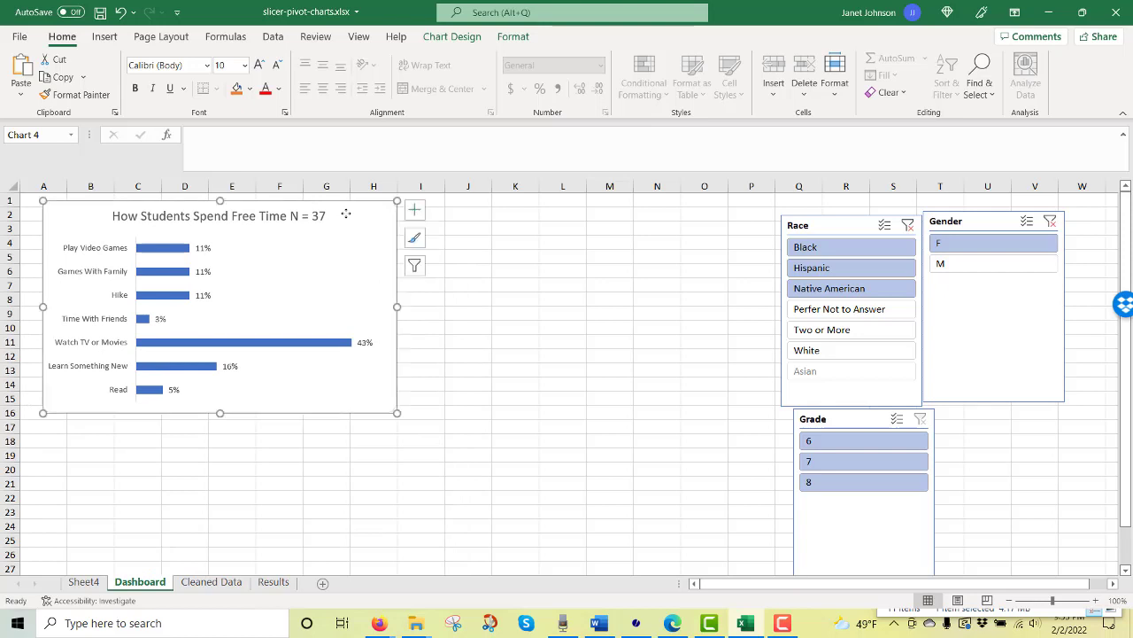
Arrange the Race, Grade and Gender slicers in a row beside the bar chart
{"action": "left_click", "coordinate": [669, 359]}
{"action": "left_click_drag", "start_coordinate": [839, 226], "coordinate": [503, 216]}
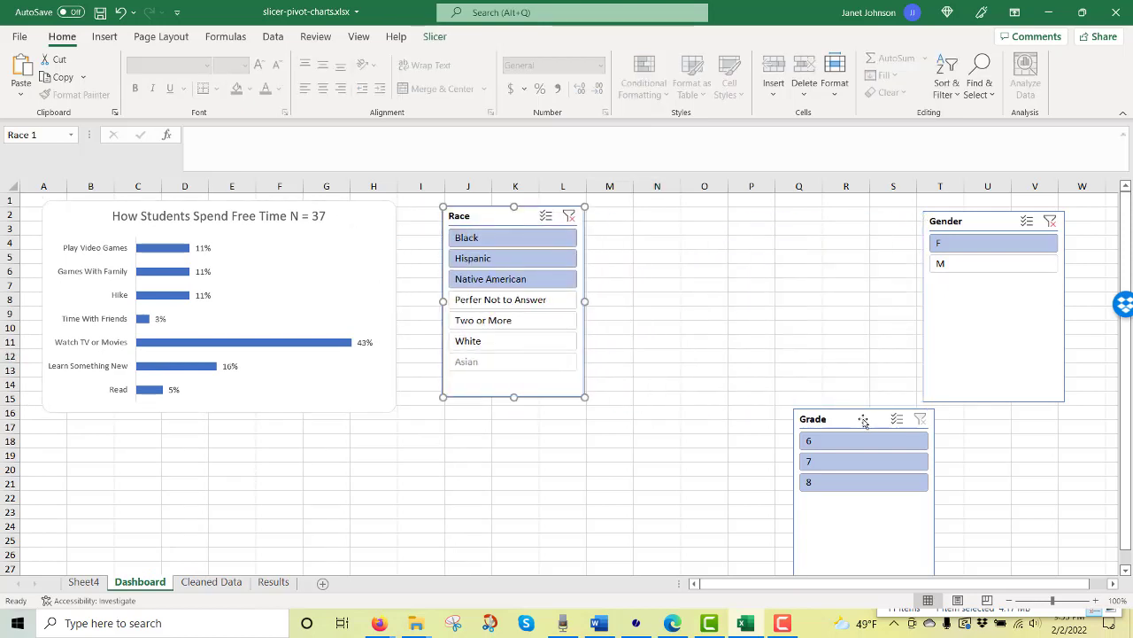
{"action": "left_click_drag", "start_coordinate": [856, 417], "coordinate": [682, 226]}
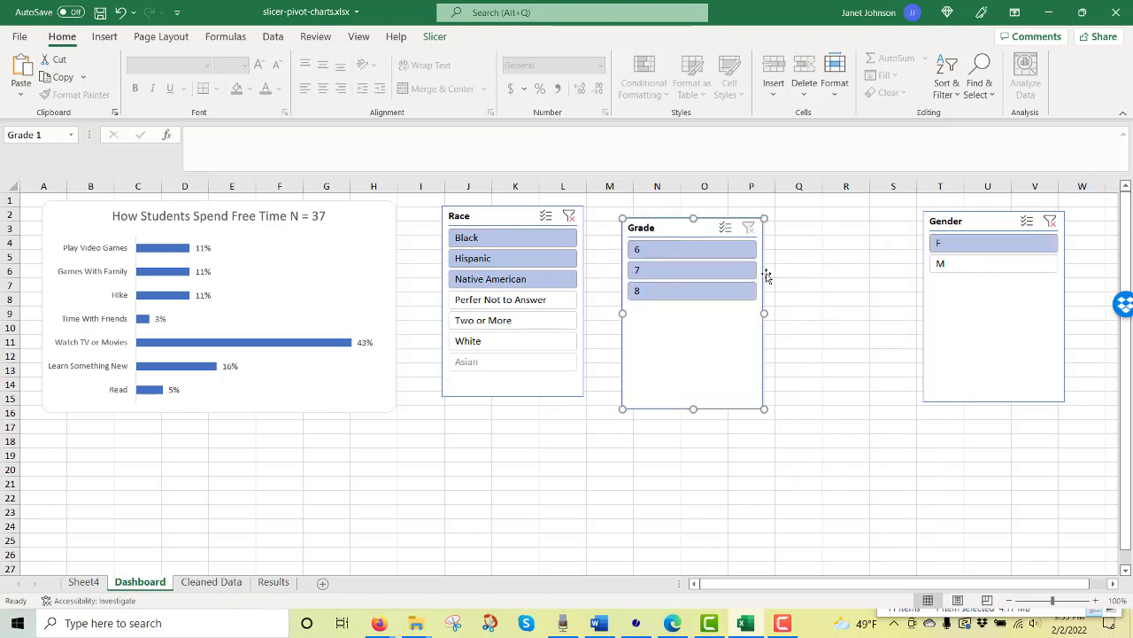
{"action": "left_click_drag", "start_coordinate": [968, 228], "coordinate": [825, 223]}
Shorten the Grade and Gender slicers so their frames fit their items
{"action": "left_click", "coordinate": [696, 407]}
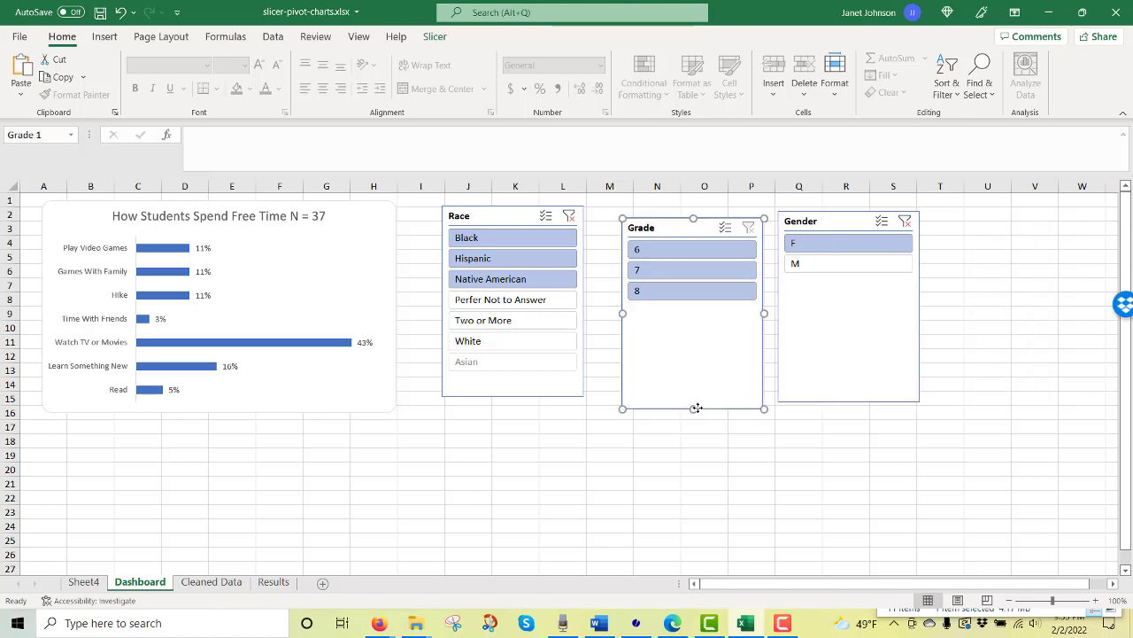
{"action": "left_click_drag", "start_coordinate": [693, 408], "coordinate": [692, 310]}
{"action": "left_click", "coordinate": [705, 426]}
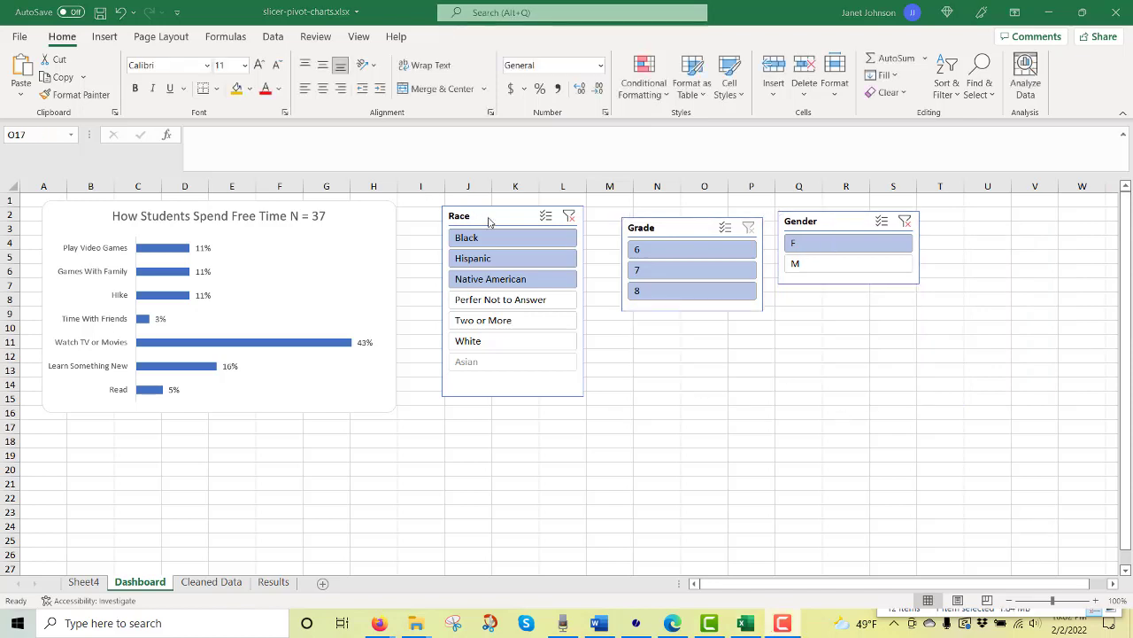
Shift the three slicers up to row 1 and closer together, and move the bar chart down to start around row 15
{"action": "left_click_drag", "start_coordinate": [507, 219], "coordinate": [482, 209]}
{"action": "left_click_drag", "start_coordinate": [684, 227], "coordinate": [637, 209]}
{"action": "left_click_drag", "start_coordinate": [833, 222], "coordinate": [780, 212]}
{"action": "left_click_drag", "start_coordinate": [353, 213], "coordinate": [338, 413]}
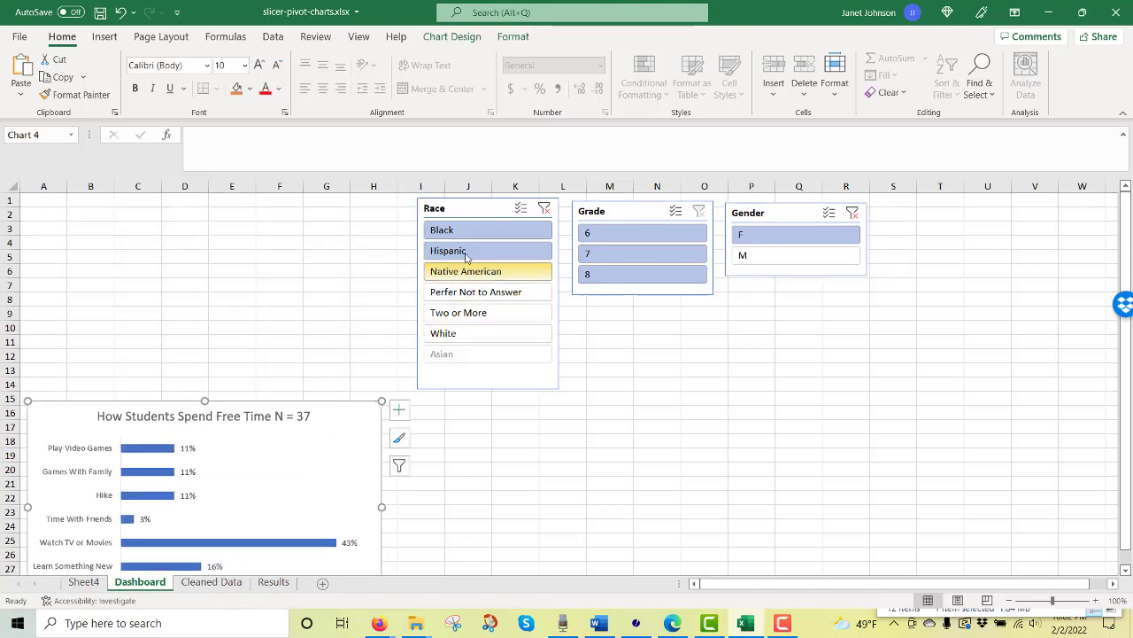
Place the Race slicer above the chart, set it to 2 columns, and resize it to about 1.61" high and 3.62" wide
{"action": "left_click_drag", "start_coordinate": [482, 206], "coordinate": [115, 203]}
{"action": "left_click", "coordinate": [435, 36]}
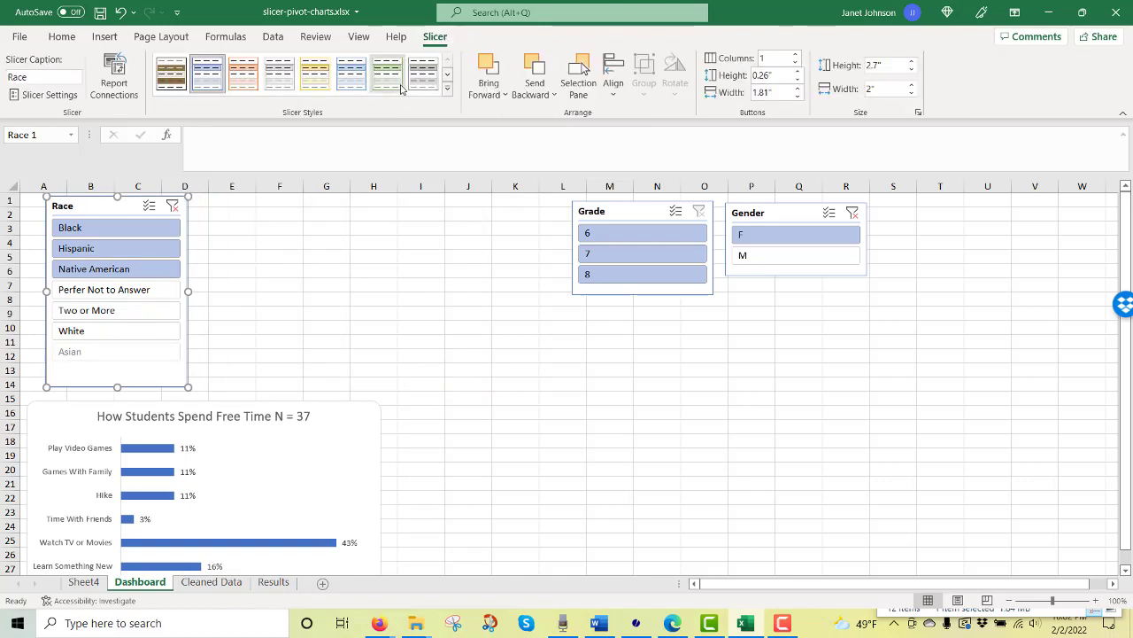
{"action": "left_click", "coordinate": [795, 55]}
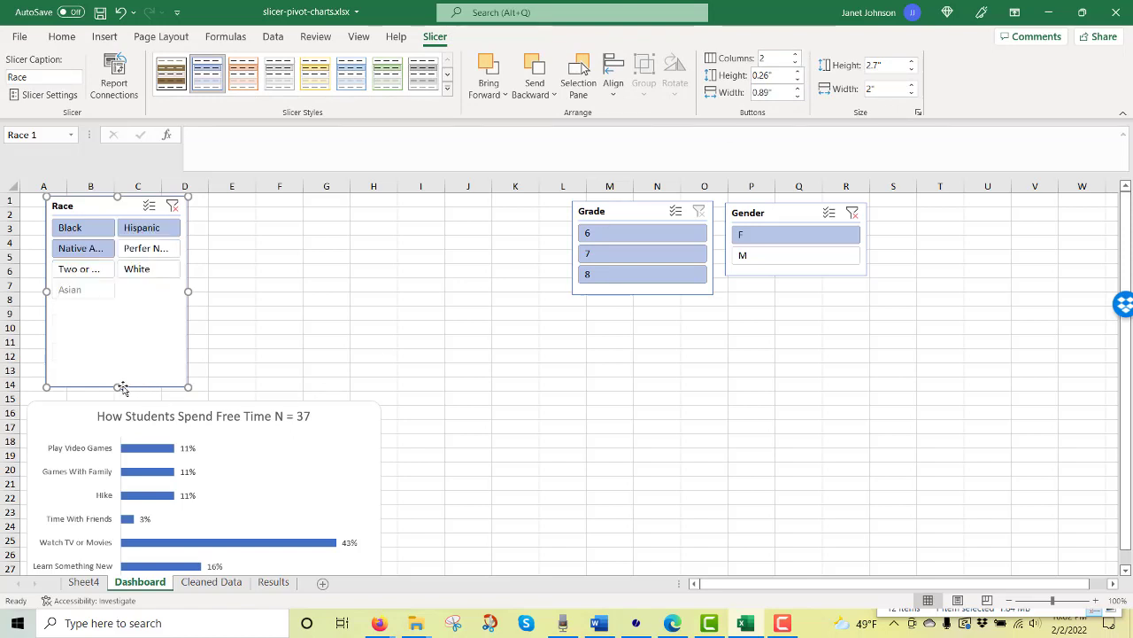
{"action": "left_click_drag", "start_coordinate": [117, 387], "coordinate": [128, 310]}
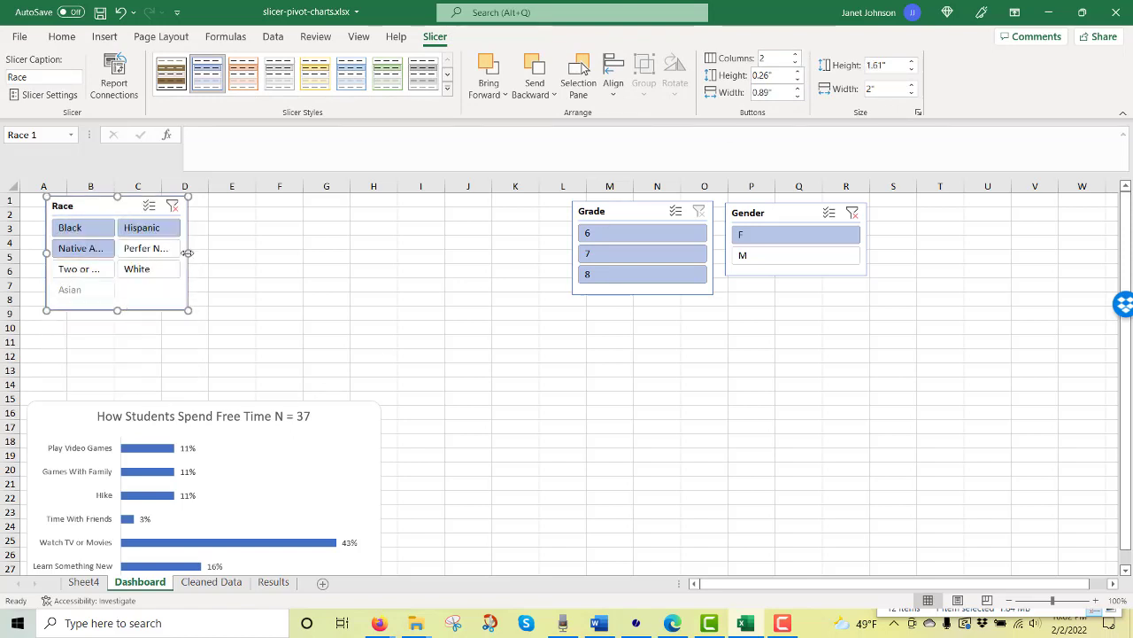
{"action": "left_click_drag", "start_coordinate": [188, 253], "coordinate": [303, 252]}
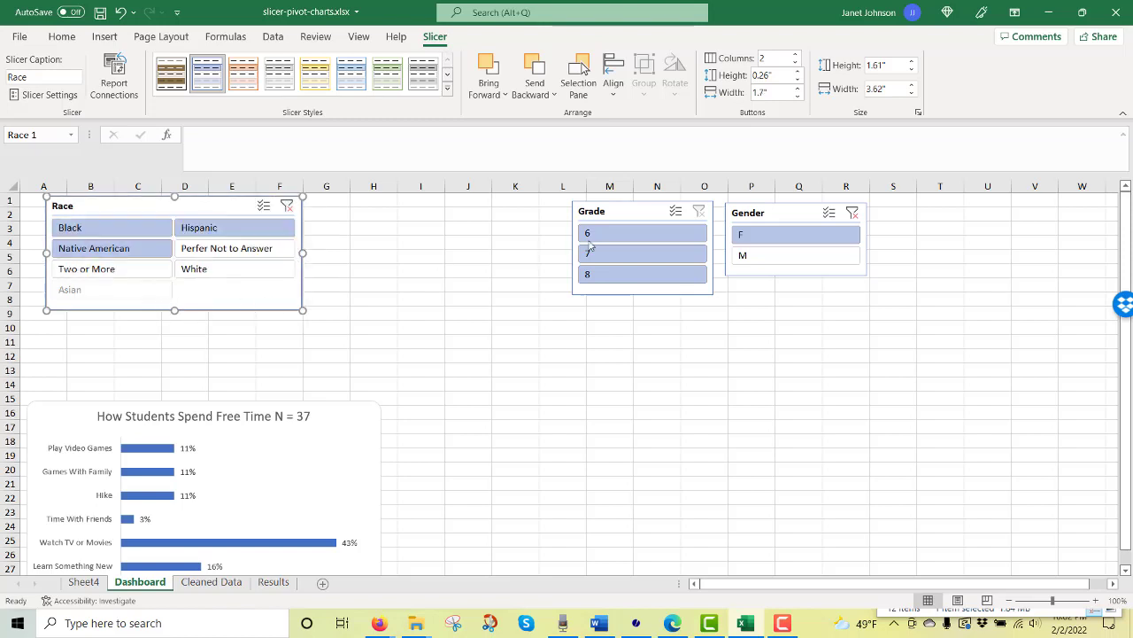
Place the Grade and Gender slicers in a closely spaced row beside the Race slicer, with the tops of all three aligned
{"action": "left_click_drag", "start_coordinate": [620, 213], "coordinate": [377, 215]}
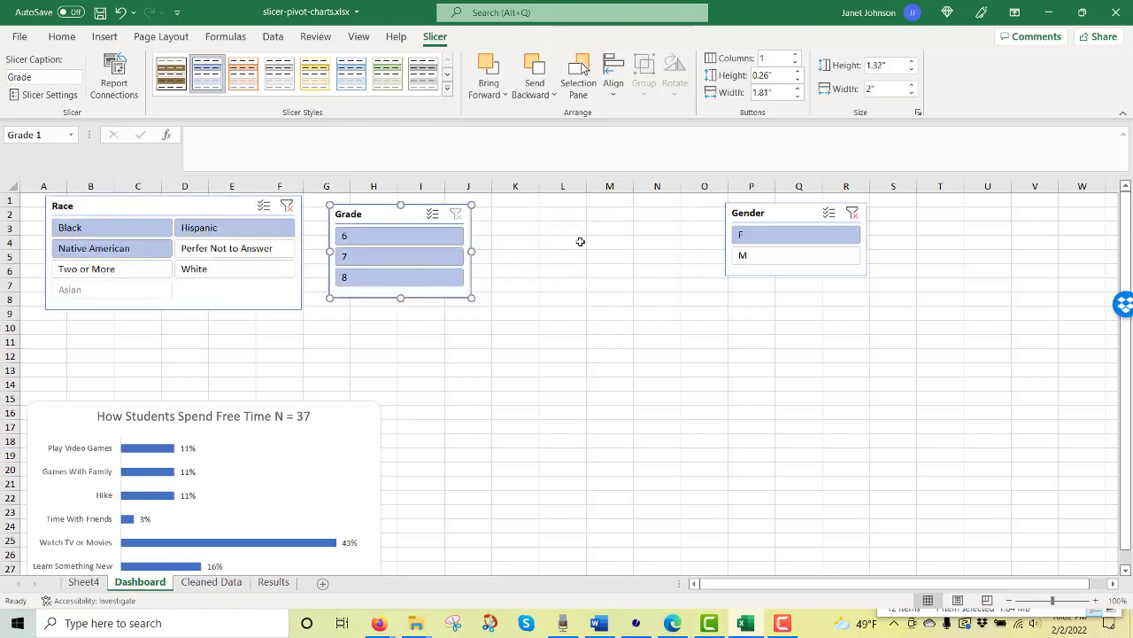
{"action": "left_click_drag", "start_coordinate": [779, 212], "coordinate": [542, 210]}
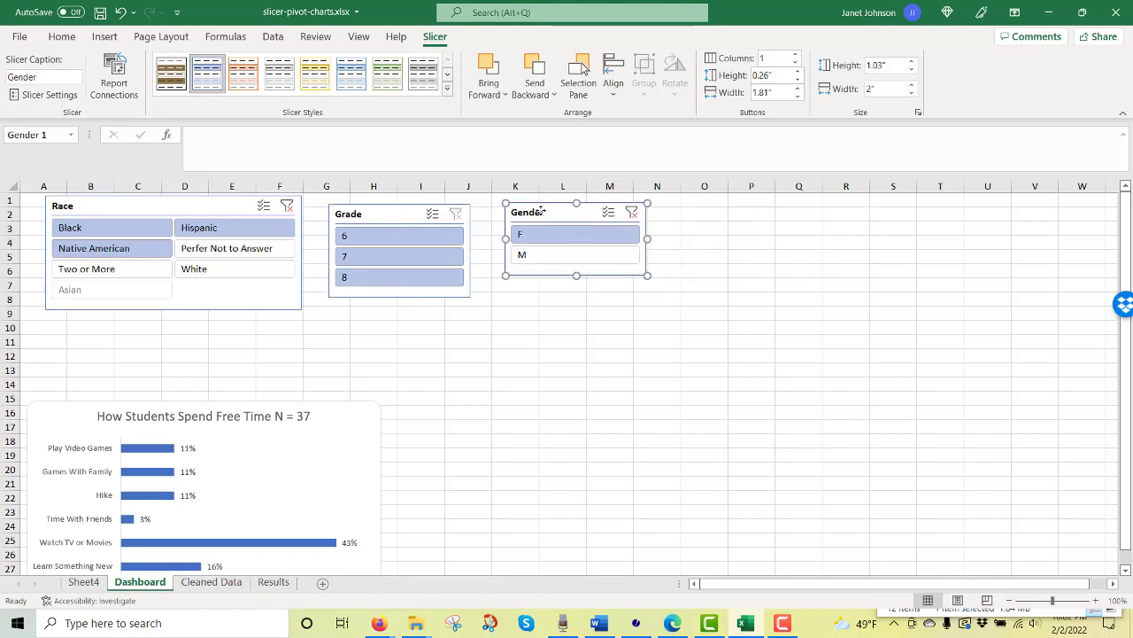
{"action": "left_click", "coordinate": [406, 217], "text": "ctrl"}
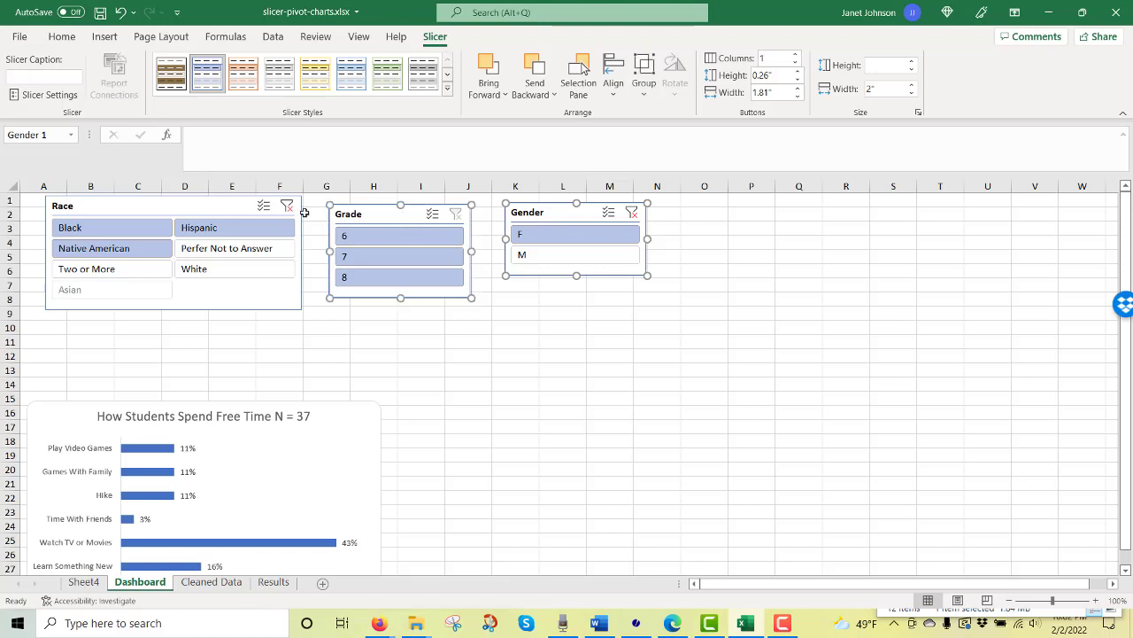
{"action": "left_click", "coordinate": [215, 207], "text": "ctrl"}
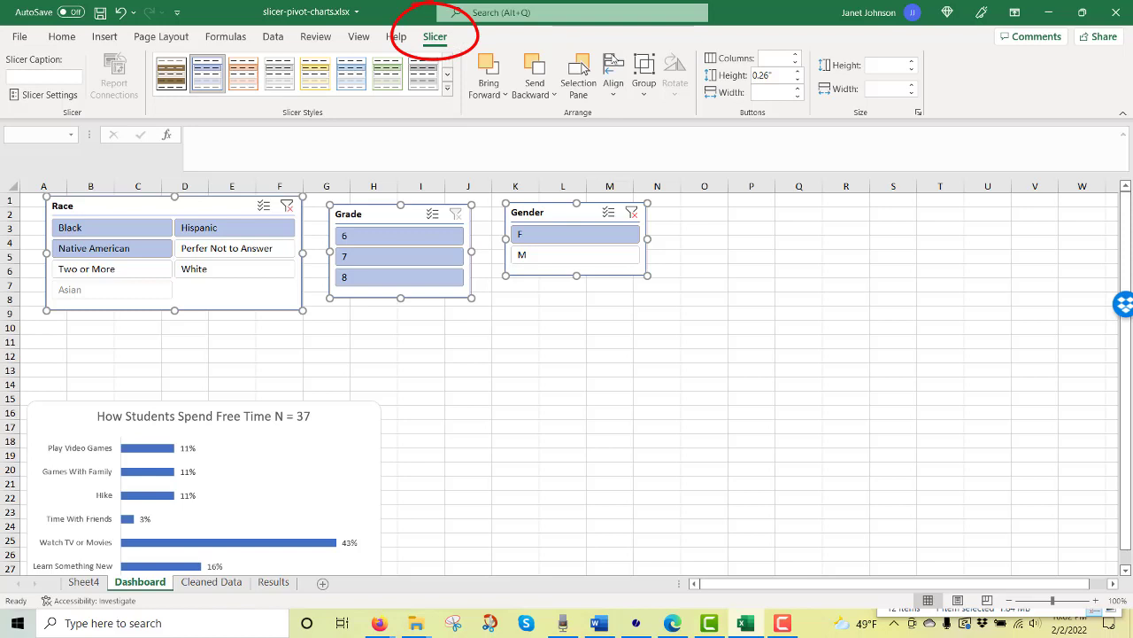
{"action": "left_click", "coordinate": [613, 84]}
{"action": "left_click", "coordinate": [637, 182]}
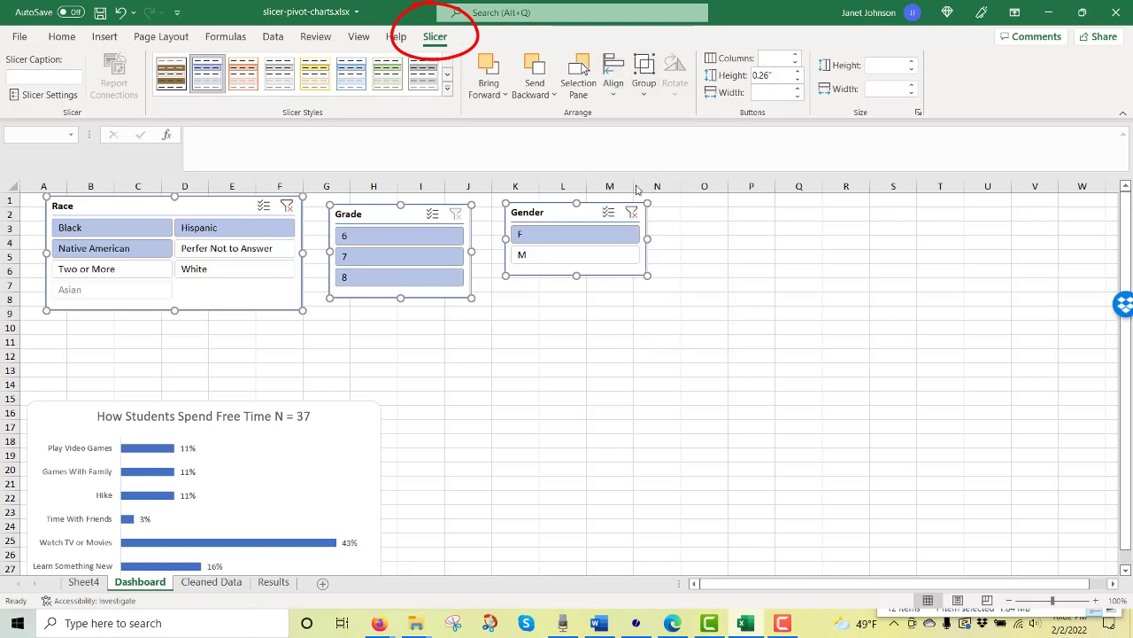
{"action": "left_click", "coordinate": [759, 316]}
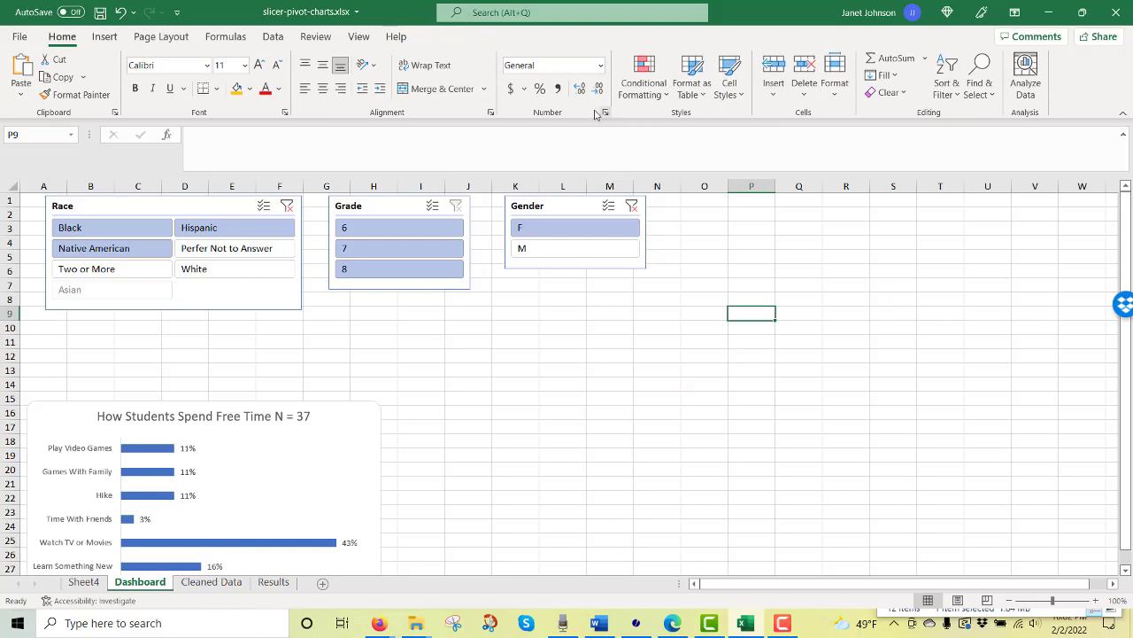
{"action": "left_click_drag", "start_coordinate": [542, 204], "coordinate": [526, 203]}
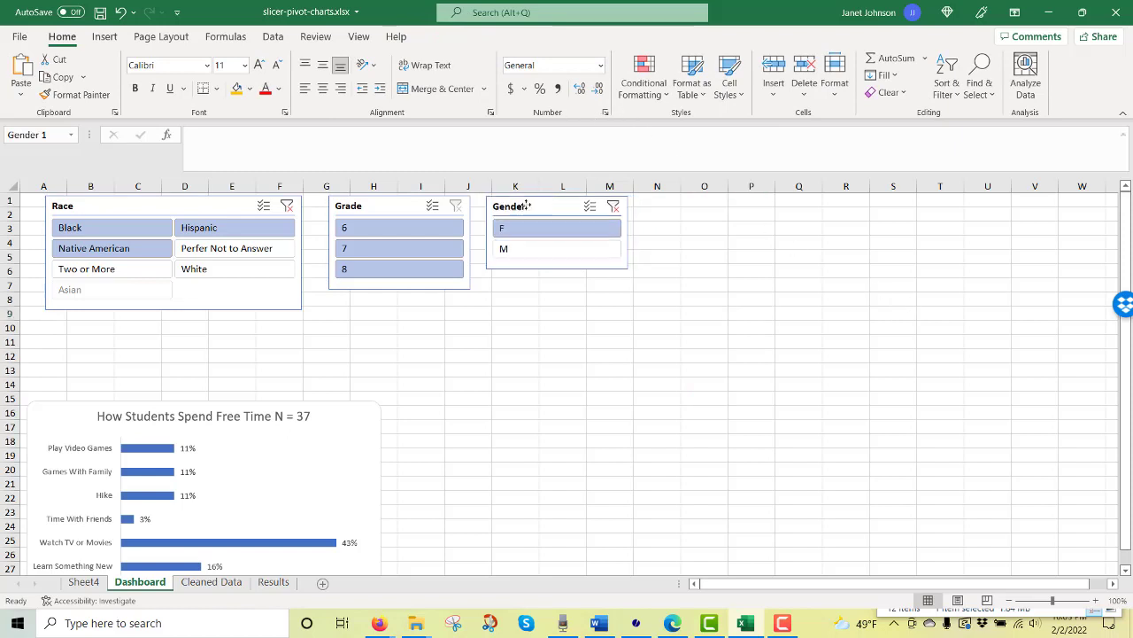
Try the light yellow, green and gray styles on the Race slicer, and settle on the custom uncp style
{"action": "left_click", "coordinate": [180, 202]}
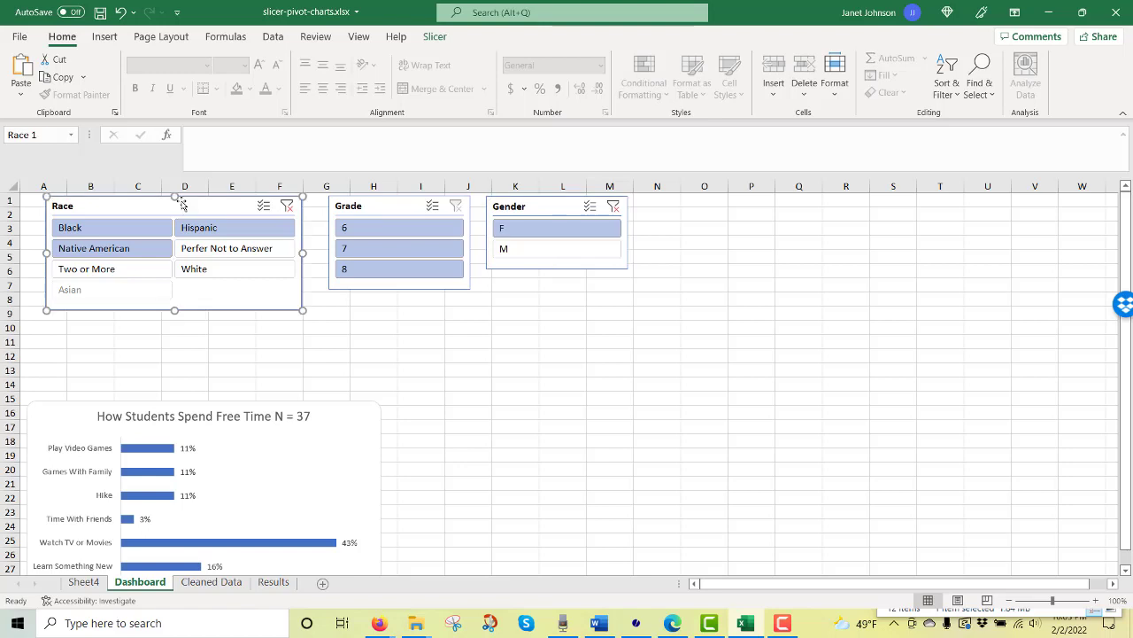
{"action": "left_click", "coordinate": [435, 37]}
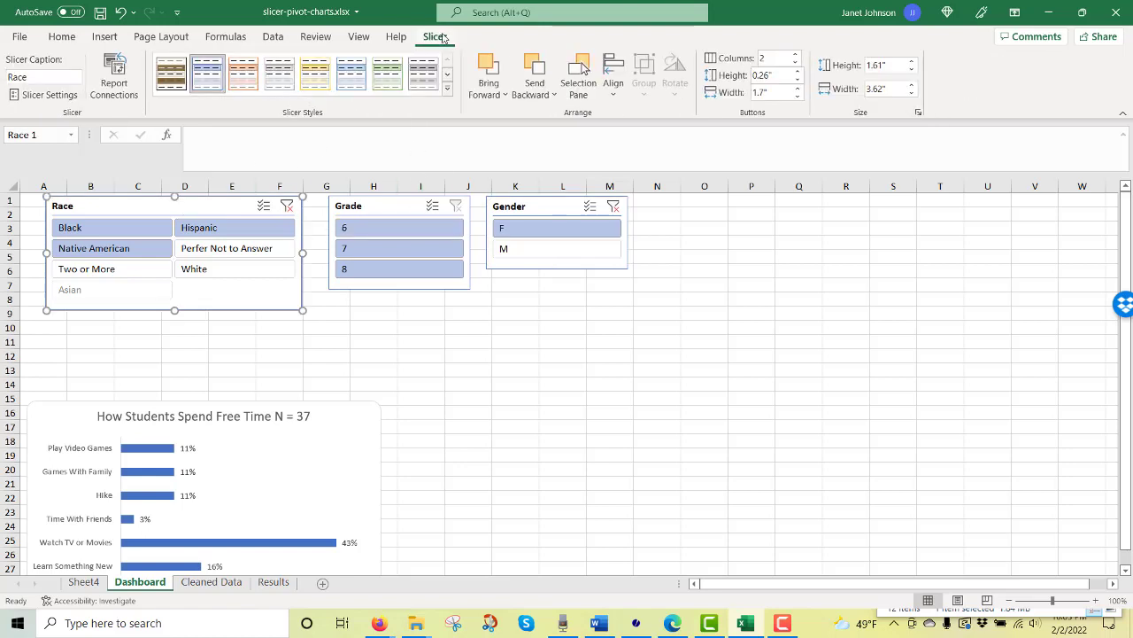
{"action": "left_click", "coordinate": [316, 74]}
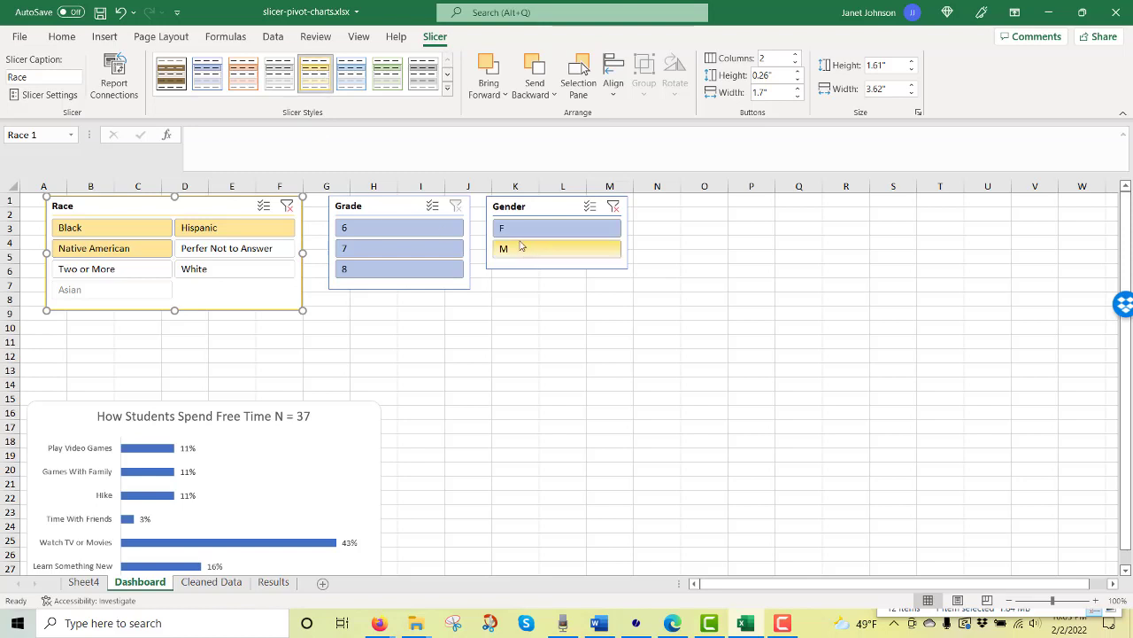
{"action": "left_click", "coordinate": [387, 78]}
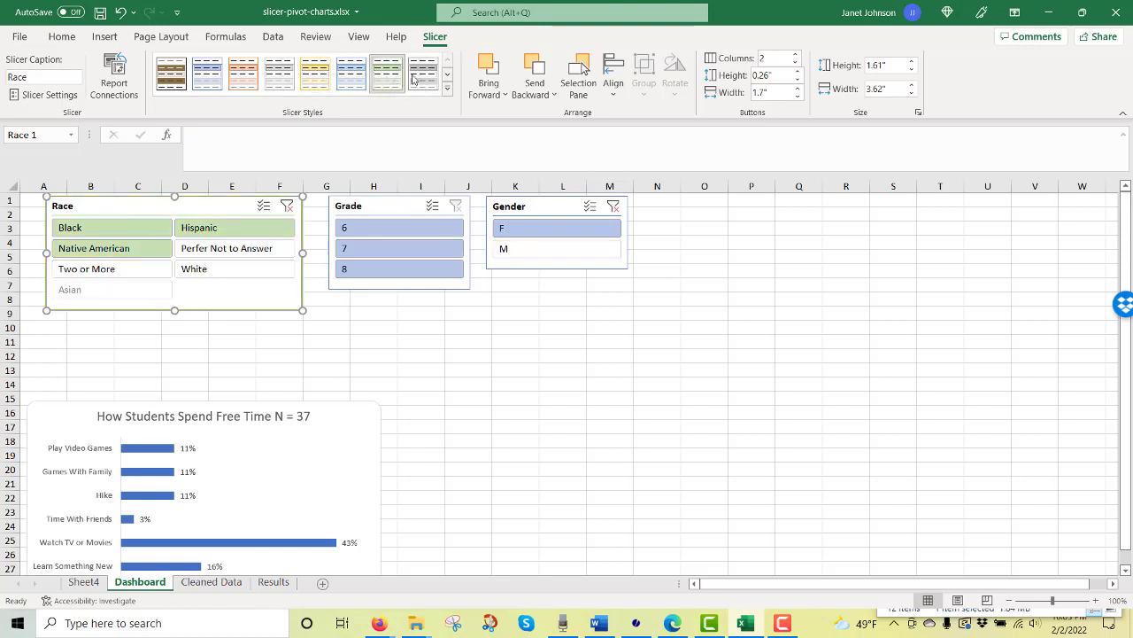
{"action": "left_click", "coordinate": [424, 76]}
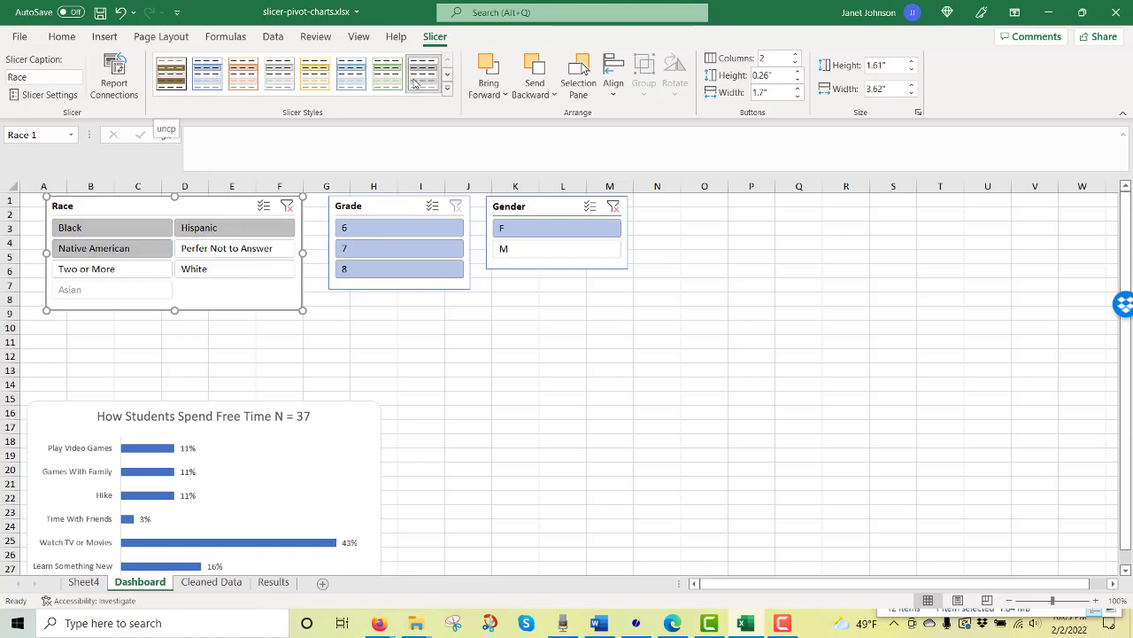
{"action": "left_click", "coordinate": [447, 89]}
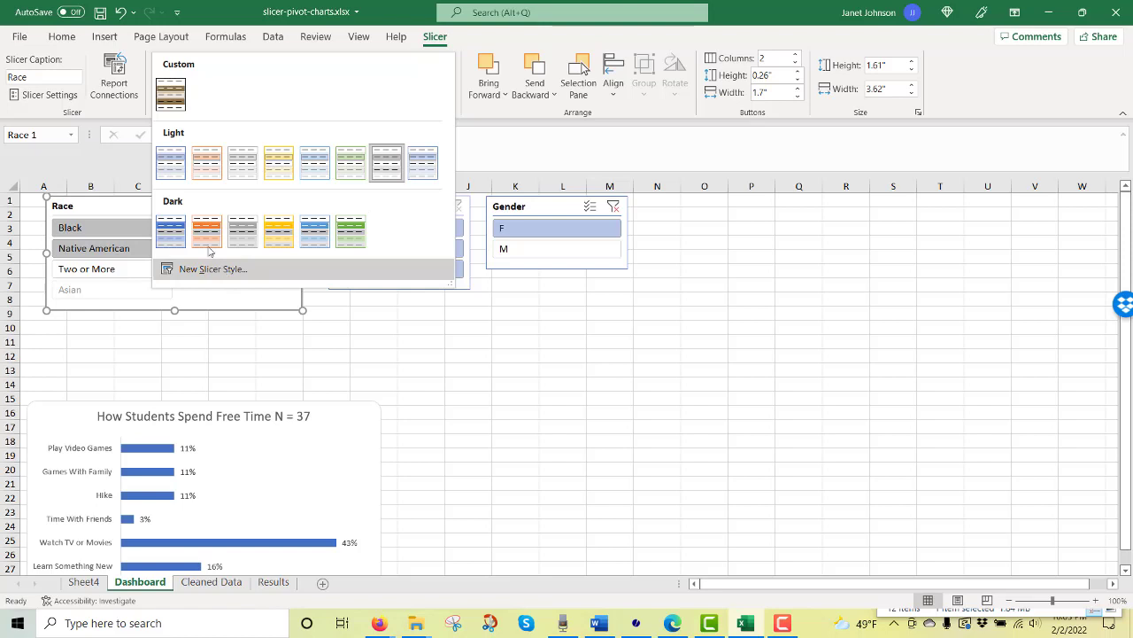
{"action": "left_click", "coordinate": [174, 92]}
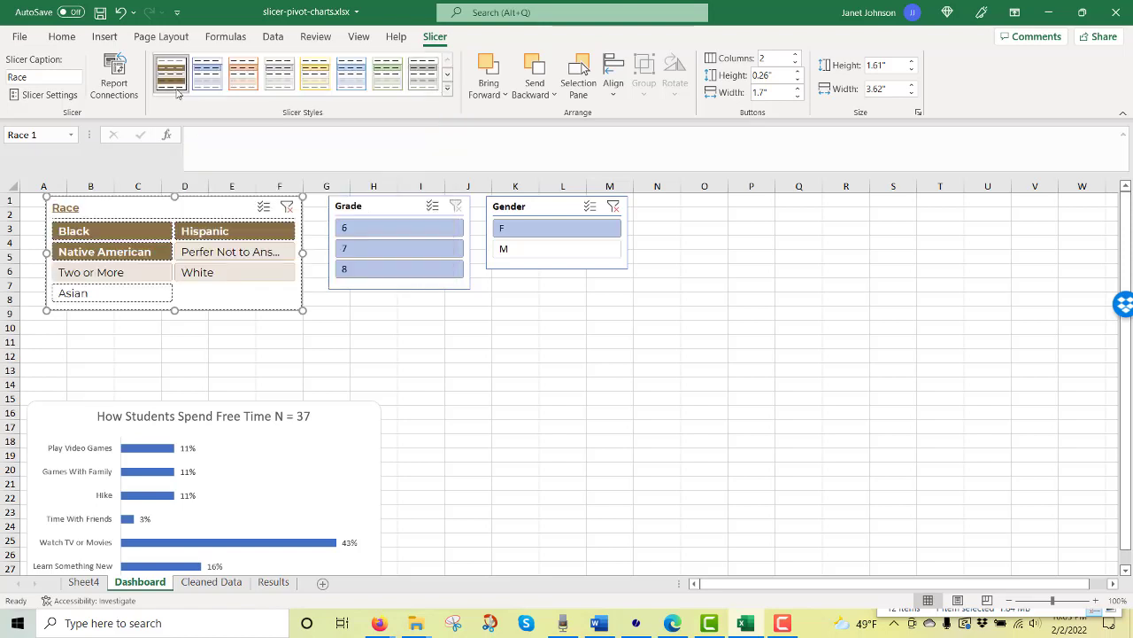
Review the font, border and custom fill color settings of Selected Item with Data in the uncp slicer style
{"action": "right_click", "coordinate": [177, 80]}
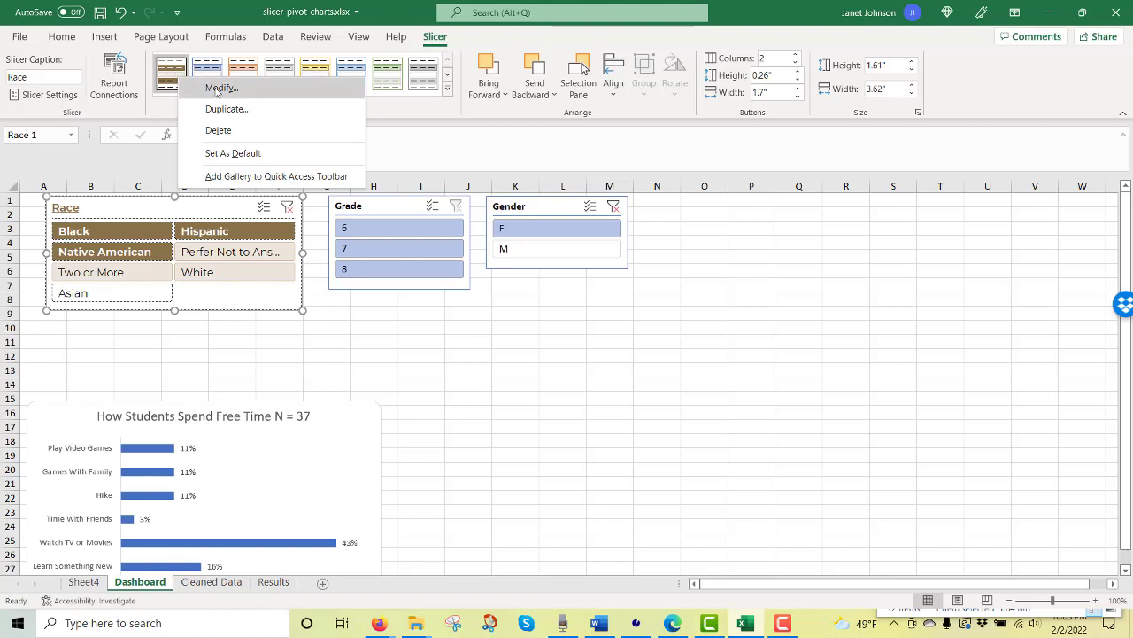
{"action": "left_click", "coordinate": [219, 88]}
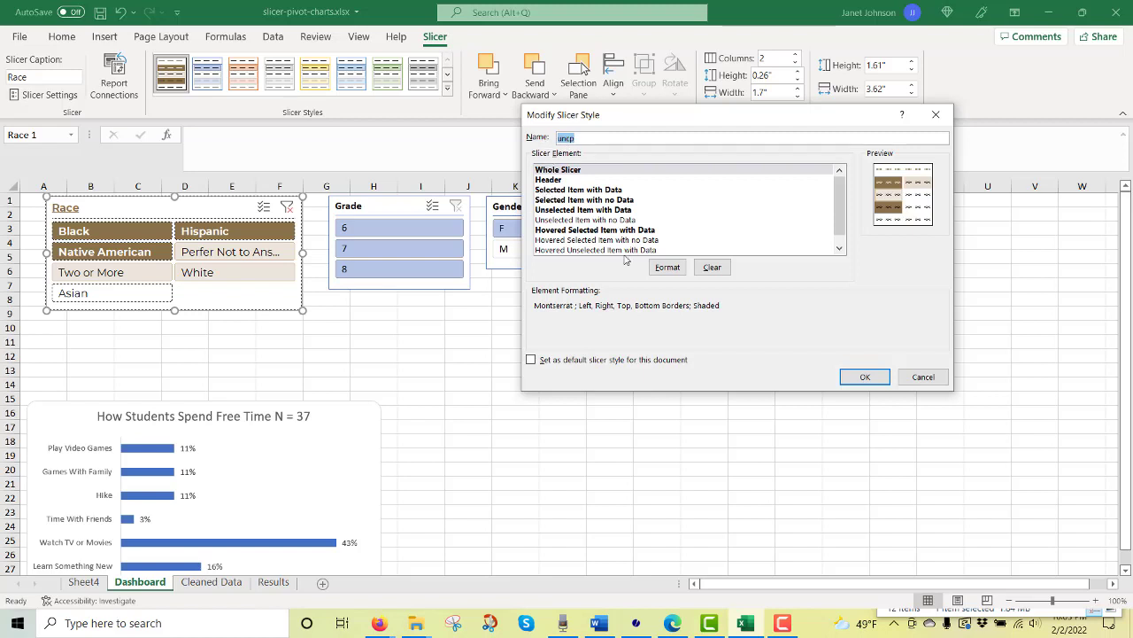
{"action": "left_click", "coordinate": [580, 192]}
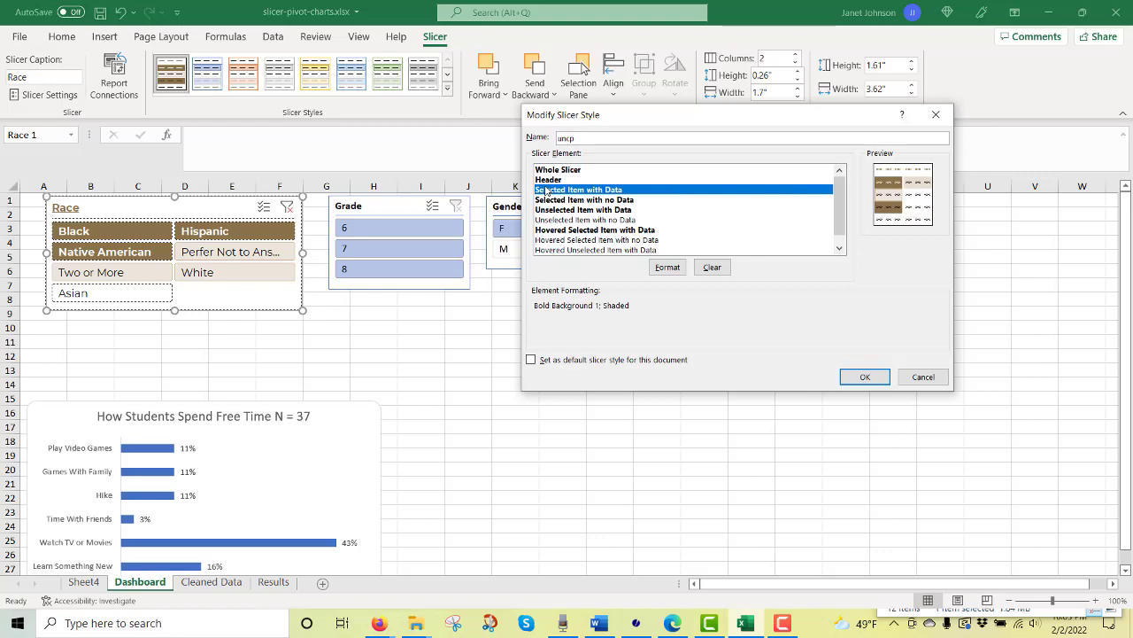
{"action": "left_click", "coordinate": [668, 267]}
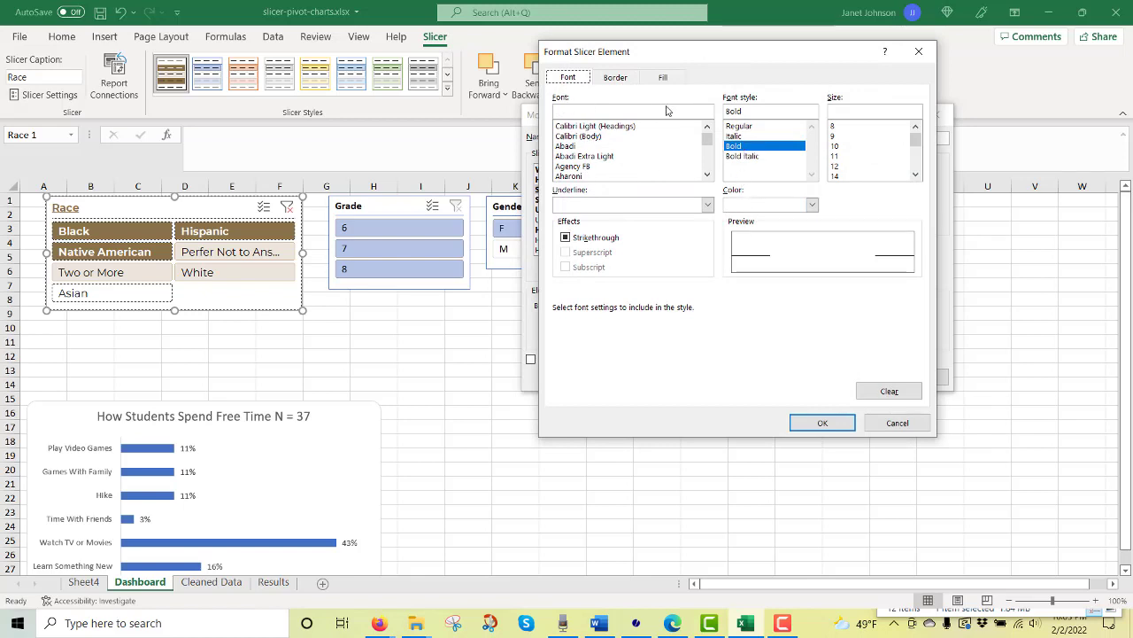
{"action": "left_click", "coordinate": [617, 78]}
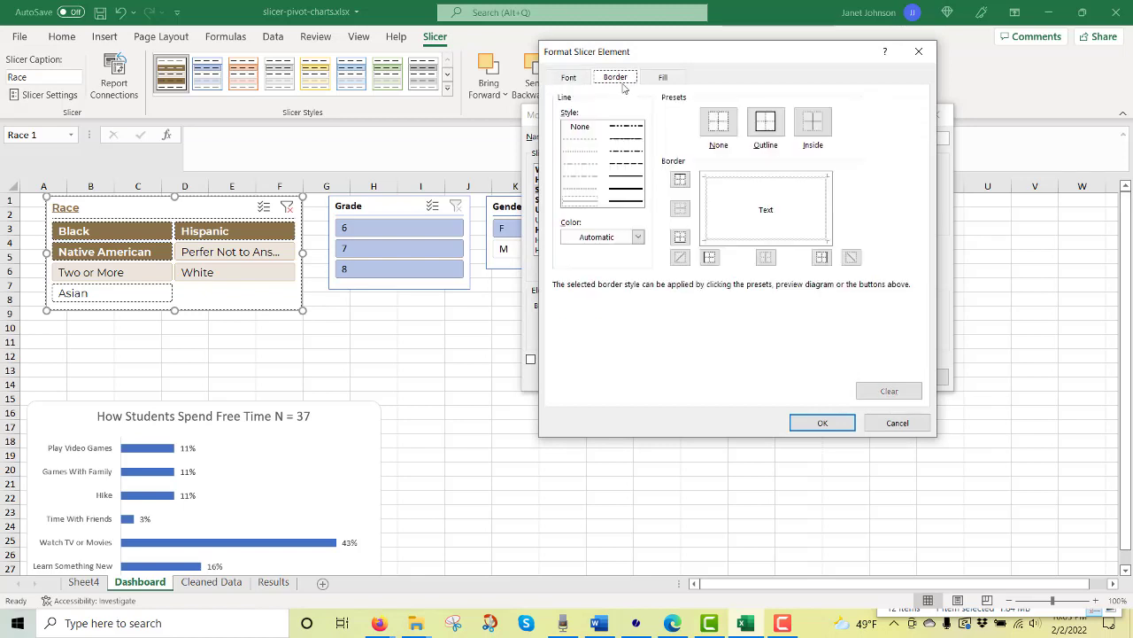
{"action": "left_click", "coordinate": [671, 78]}
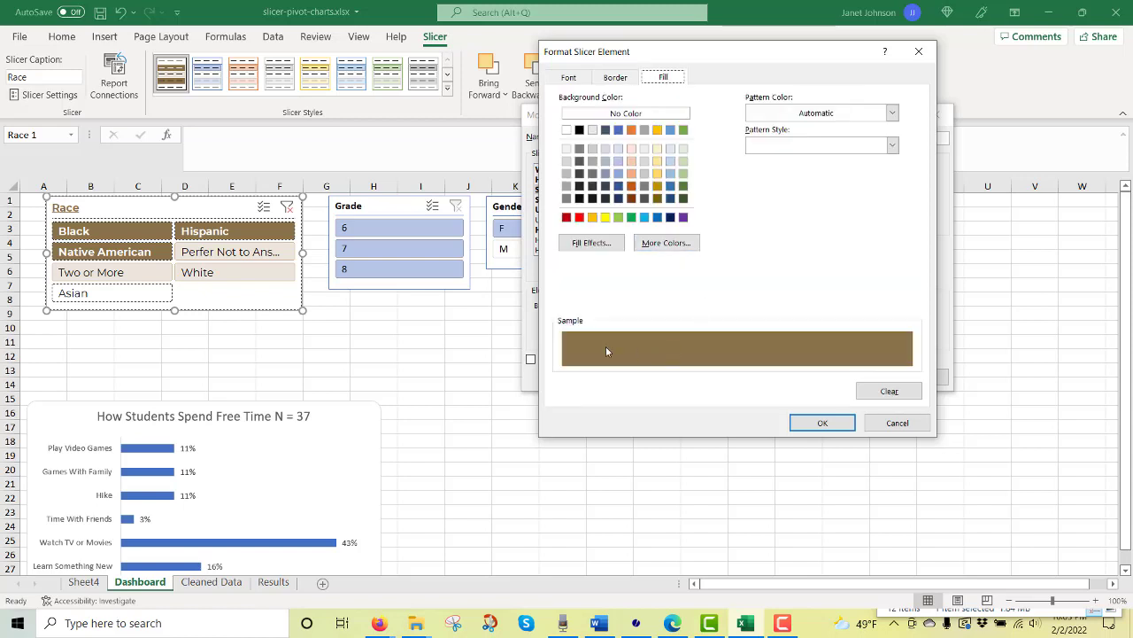
{"action": "left_click", "coordinate": [653, 245]}
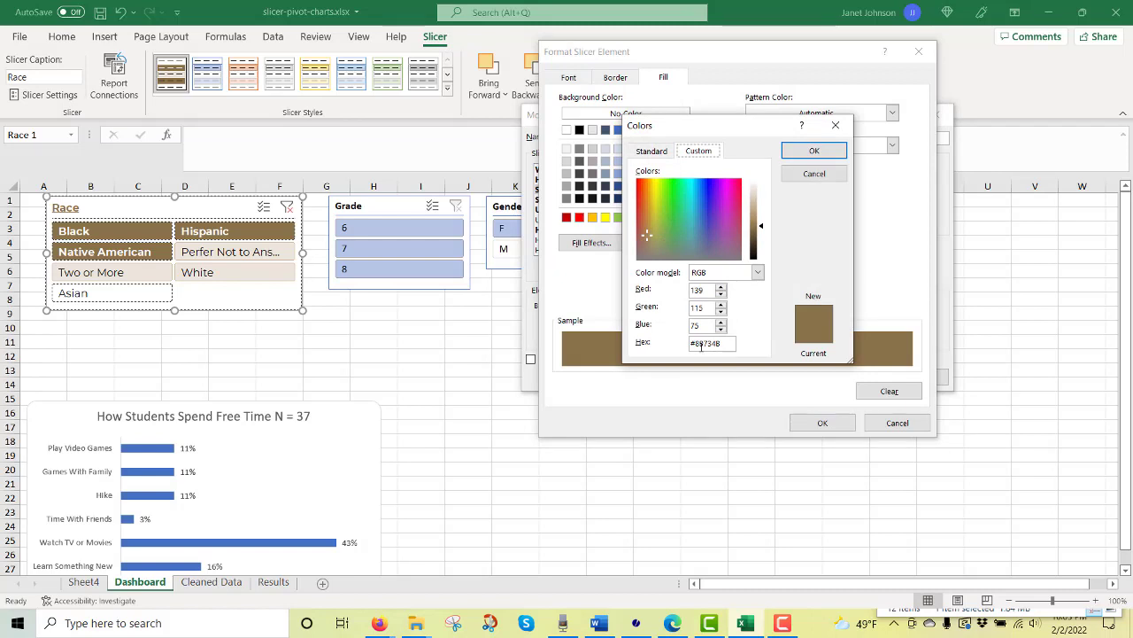
{"action": "left_click", "coordinate": [815, 151]}
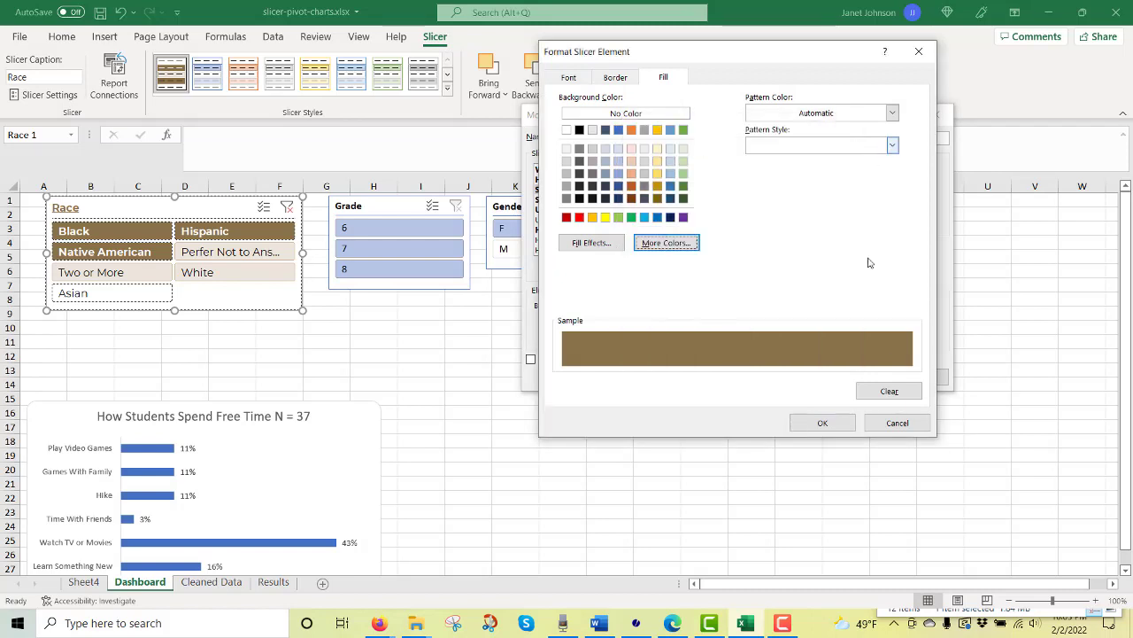
{"action": "left_click", "coordinate": [820, 424]}
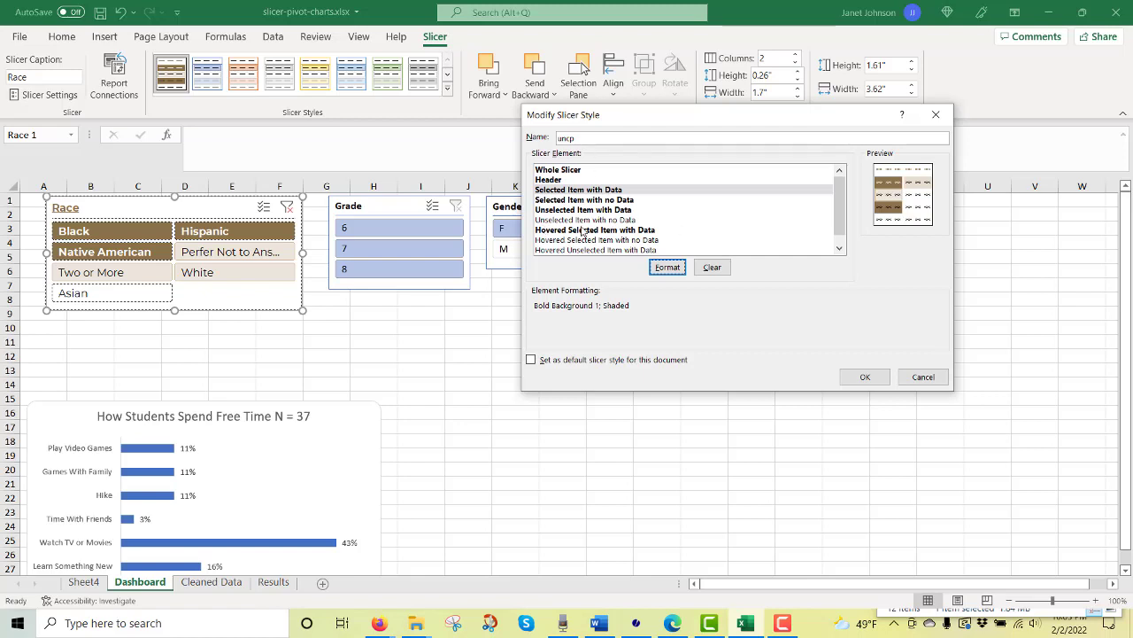
Apply the custom uncp slicer style to the Grade slicer and the Gender slicer
{"action": "left_click", "coordinate": [863, 377]}
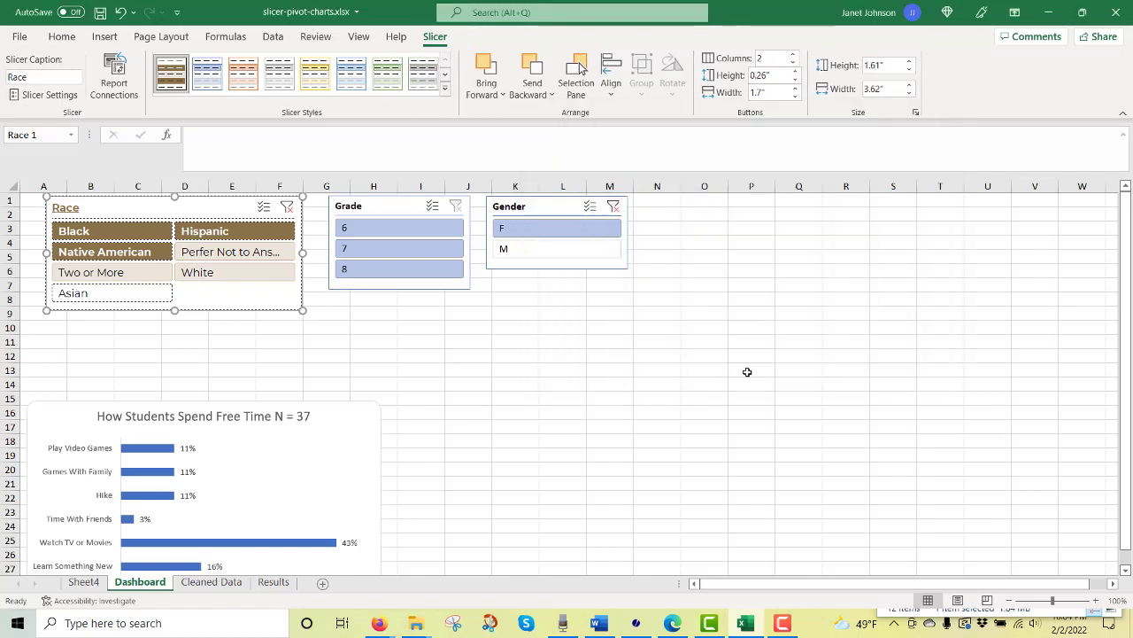
{"action": "left_click", "coordinate": [373, 385]}
{"action": "left_click", "coordinate": [396, 204]}
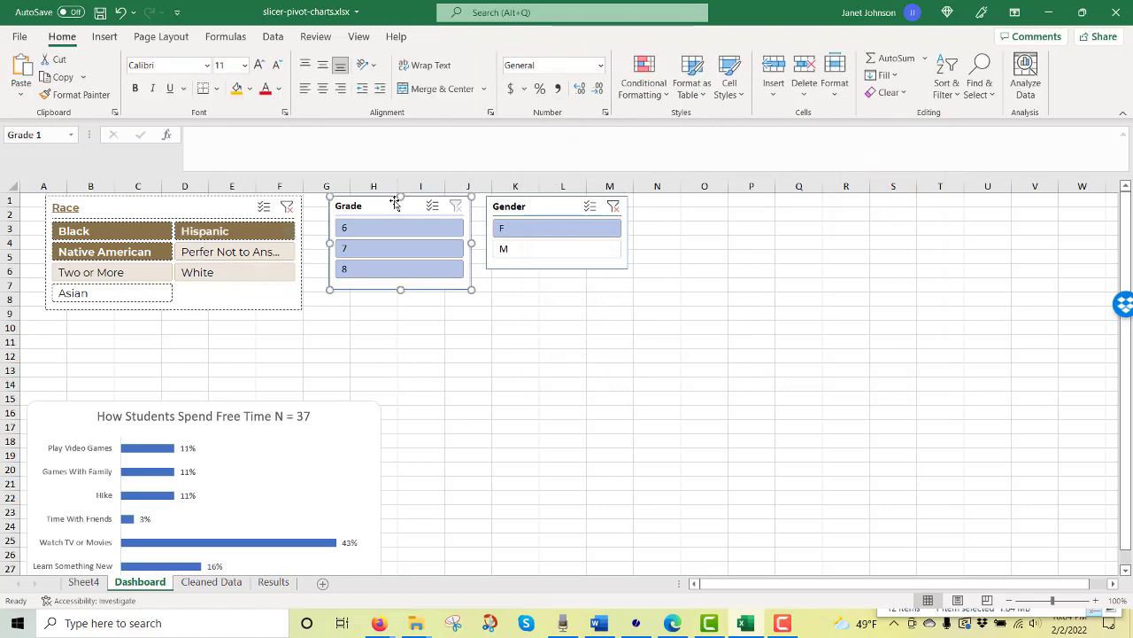
{"action": "left_click", "coordinate": [171, 73]}
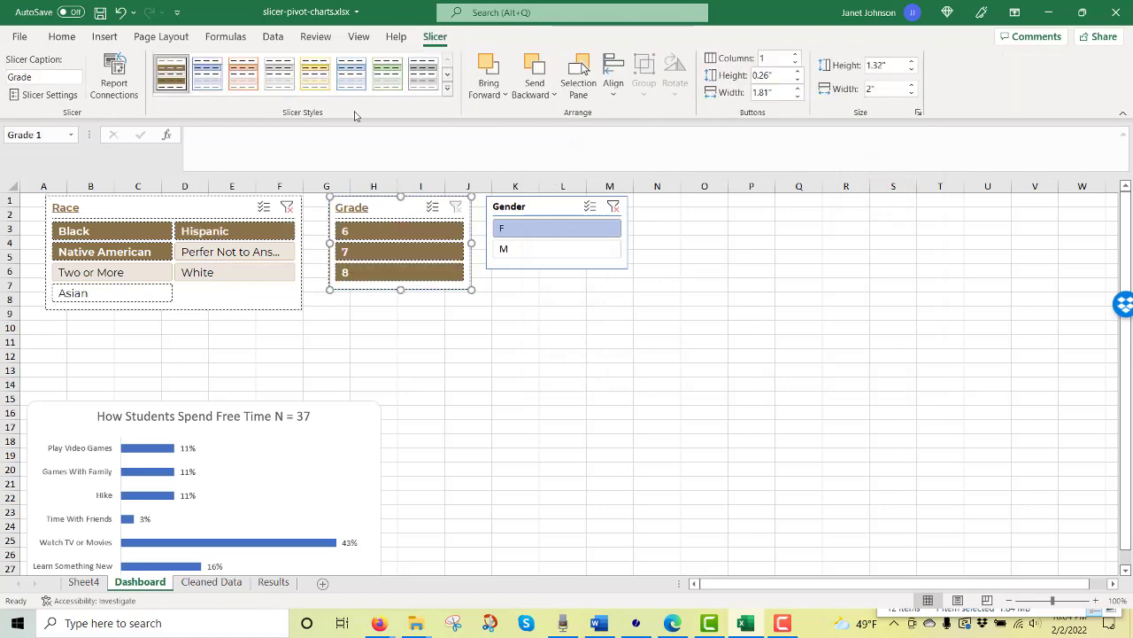
{"action": "left_click", "coordinate": [519, 203]}
{"action": "left_click", "coordinate": [175, 77]}
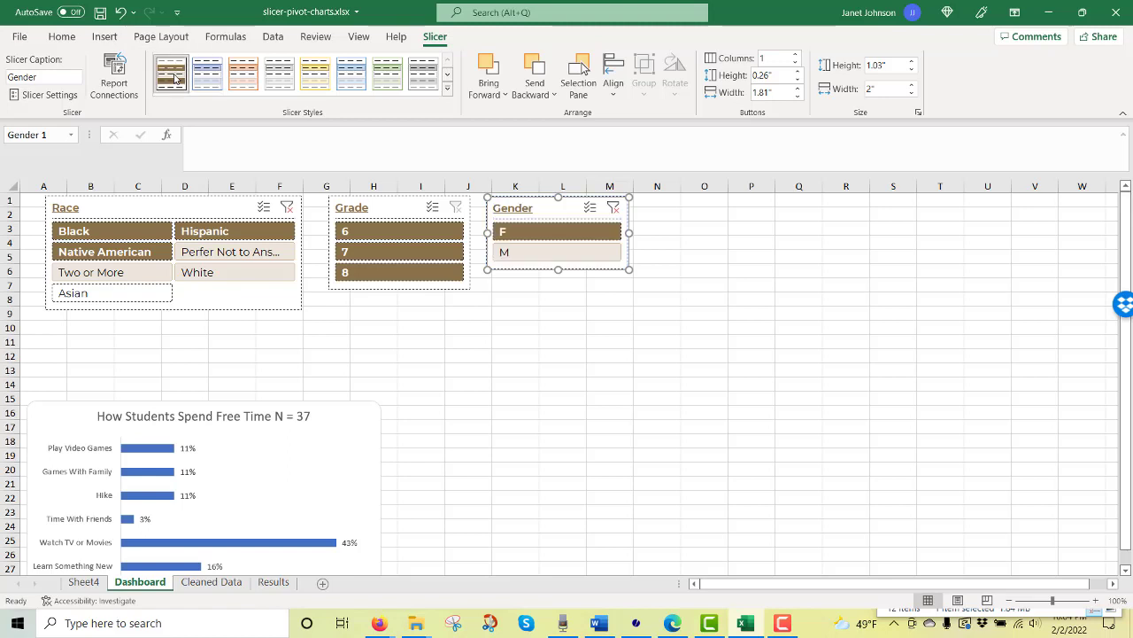
Move the free-time chart up to just below the Race slicer and filter Race to Black only
{"action": "left_click", "coordinate": [517, 327]}
{"action": "left_click_drag", "start_coordinate": [363, 400], "coordinate": [372, 322]}
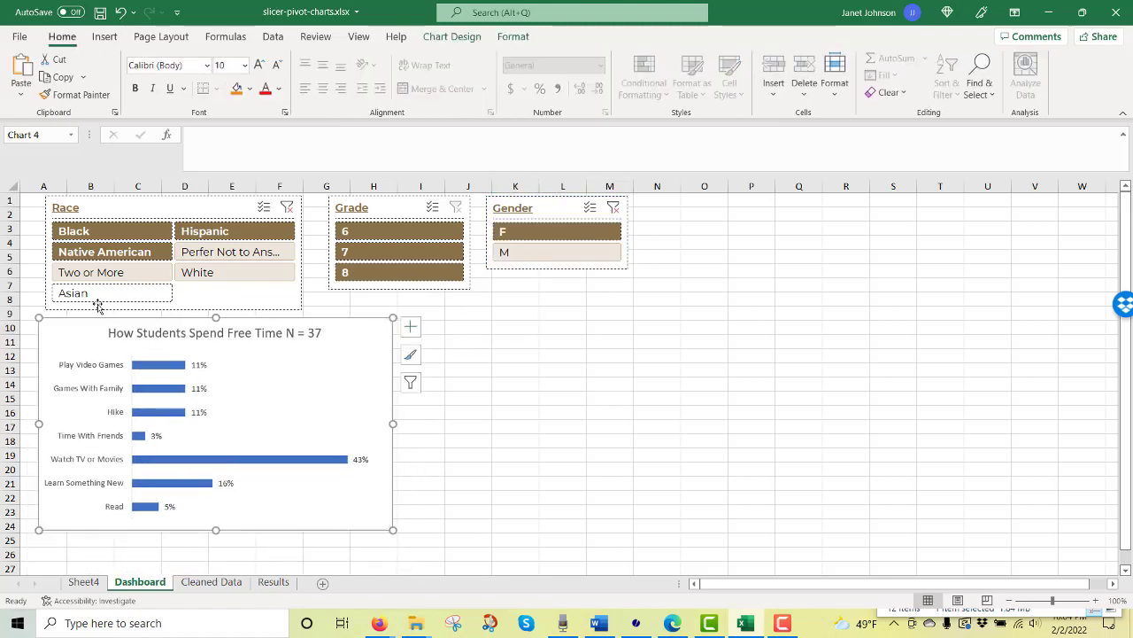
{"action": "left_click", "coordinate": [122, 253]}
{"action": "left_click", "coordinate": [122, 233]}
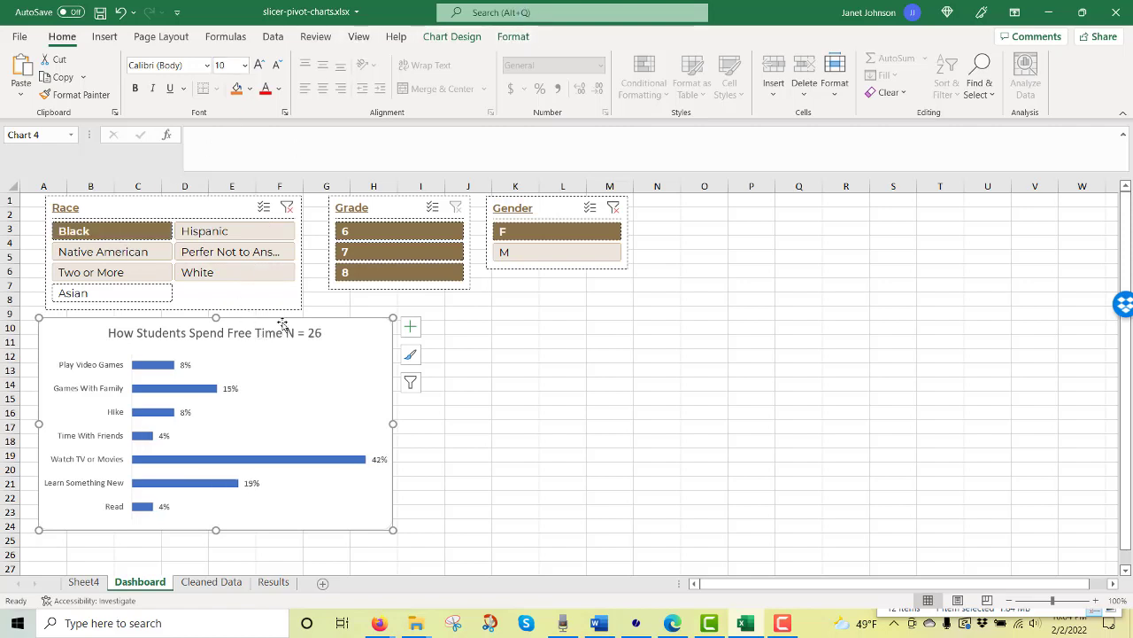
Set the font of the whole free-time chart to Montserrat
{"action": "left_click", "coordinate": [185, 67]}
{"action": "type", "text": "Montserrat"}
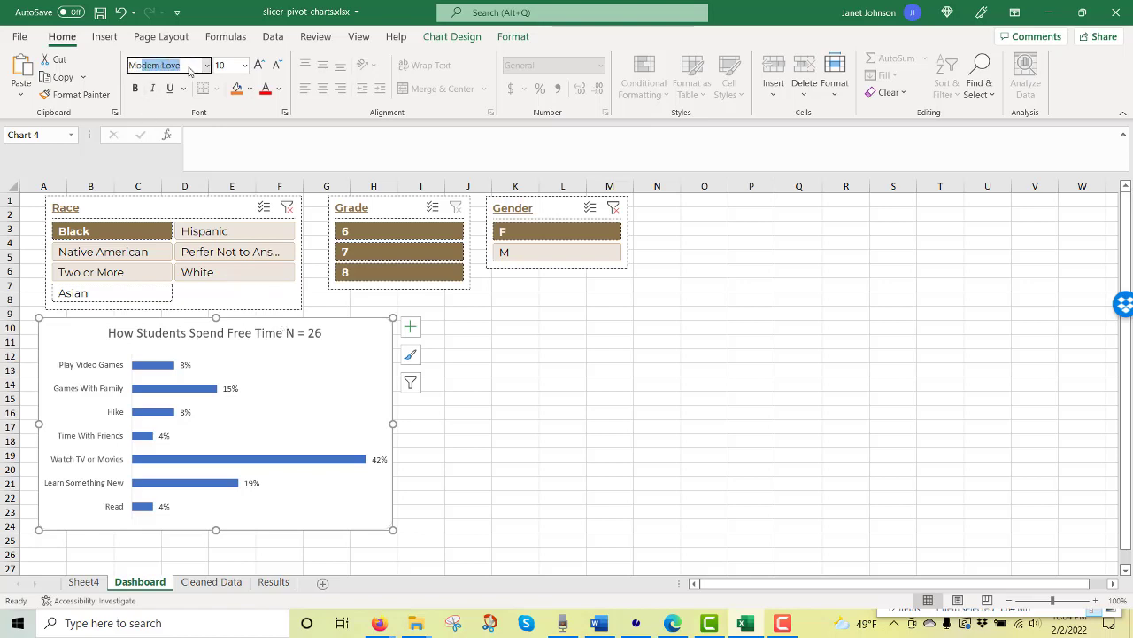
{"action": "key", "text": "Return"}
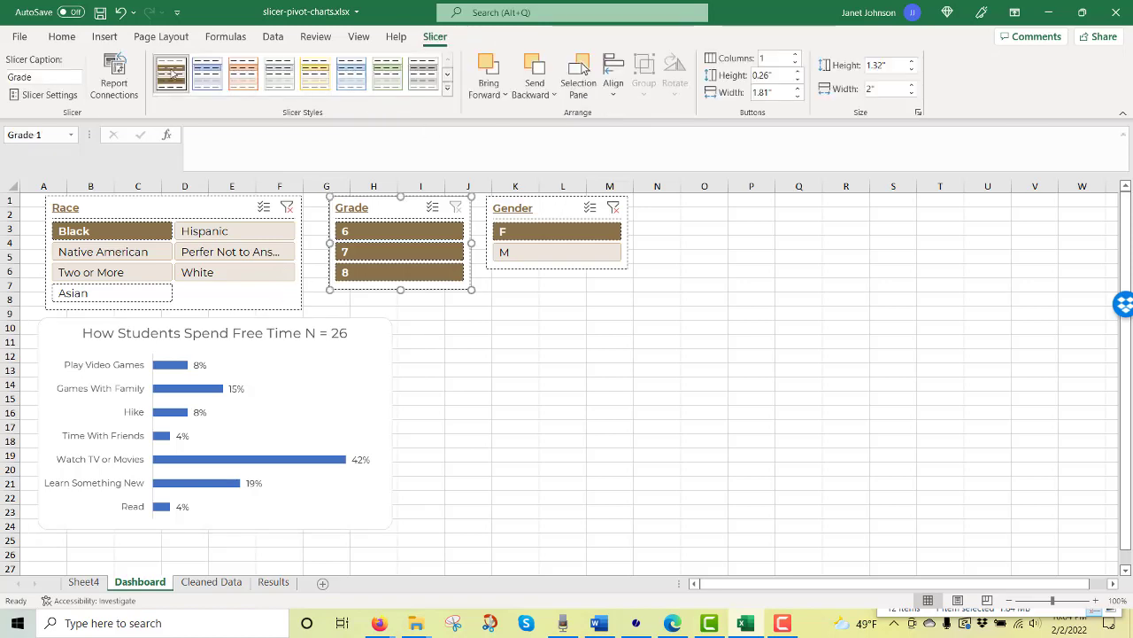
Look up the hex code of the fill color for Selected Item with Data in the uncp slicer style, leaving the style unmodified
{"action": "right_click", "coordinate": [173, 75]}
{"action": "left_click", "coordinate": [208, 79]}
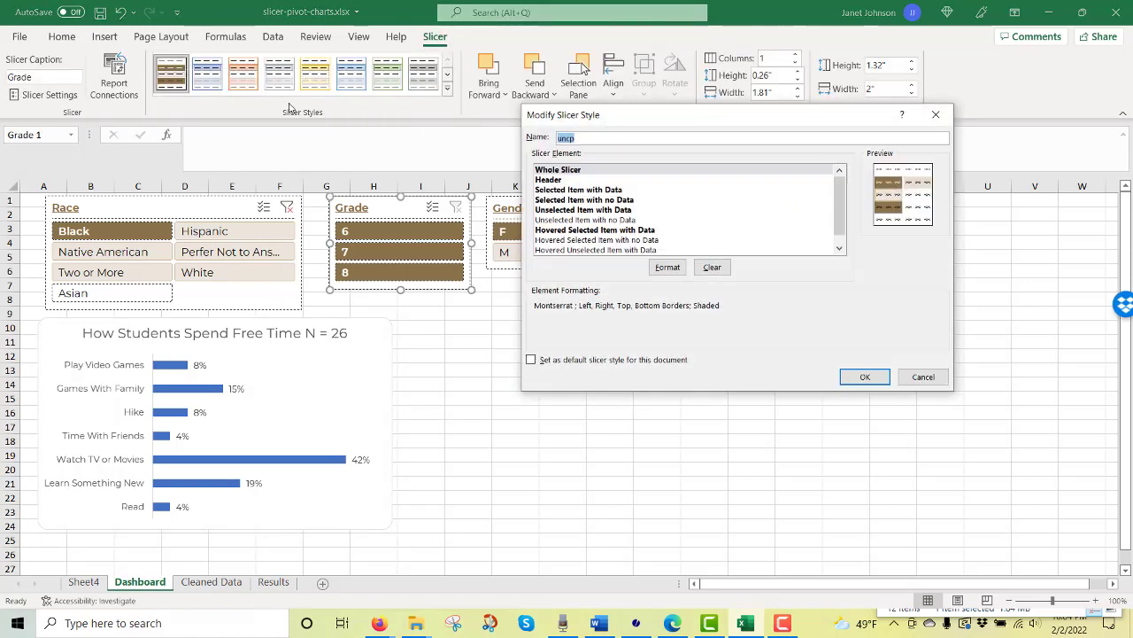
{"action": "left_click", "coordinate": [667, 267]}
{"action": "key", "text": "Escape"}
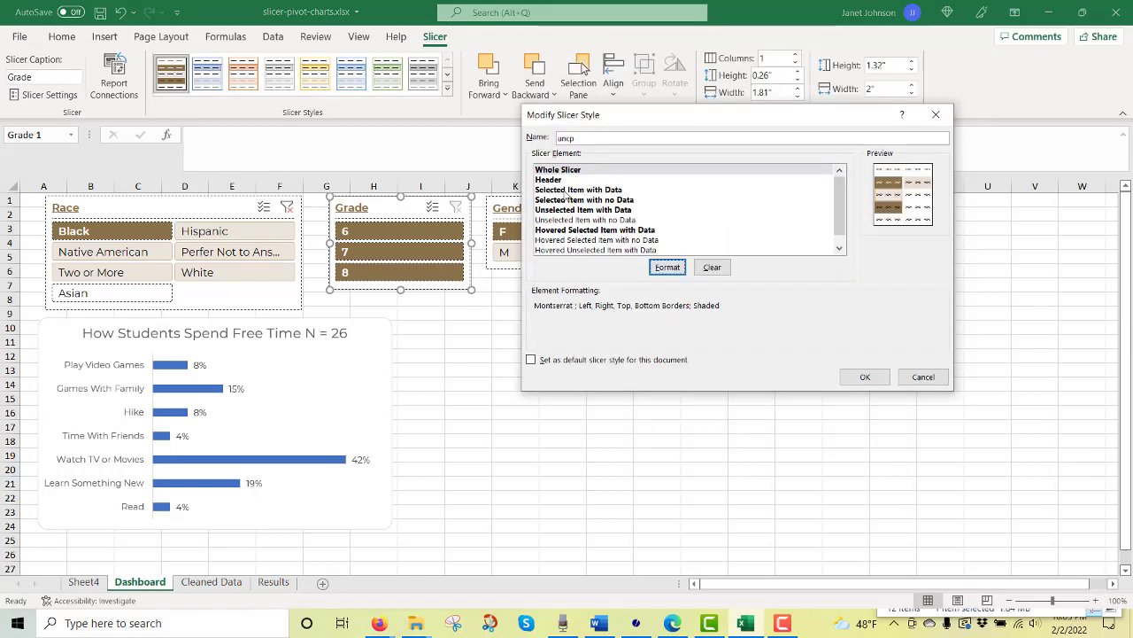
{"action": "left_click", "coordinate": [564, 200]}
{"action": "left_click", "coordinate": [567, 190]}
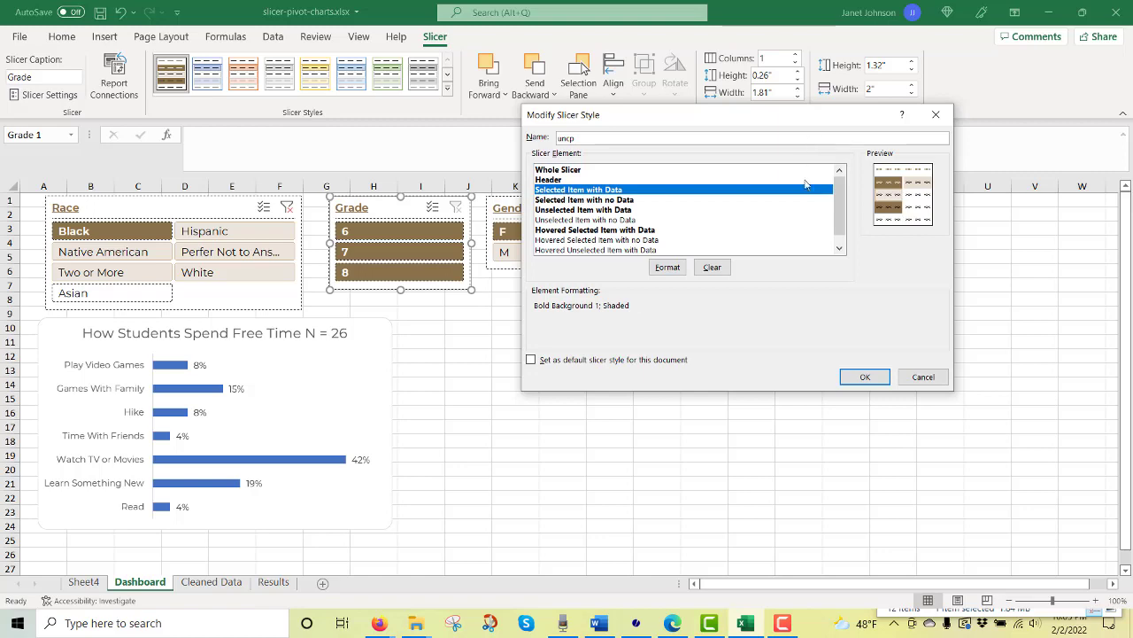
{"action": "left_click", "coordinate": [665, 273]}
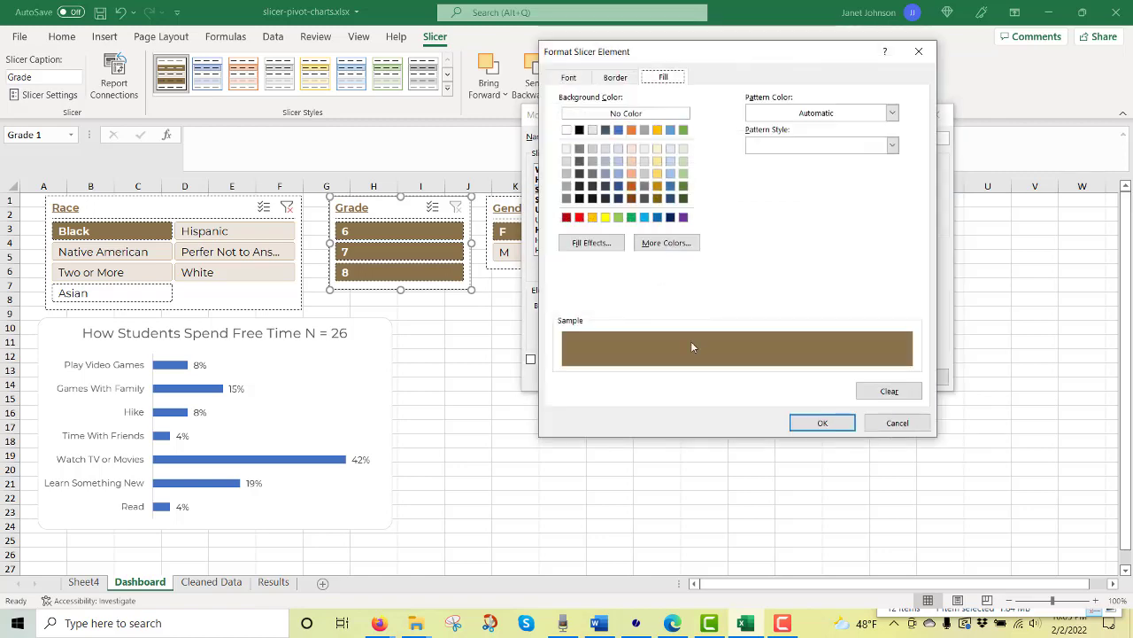
{"action": "left_click", "coordinate": [666, 243]}
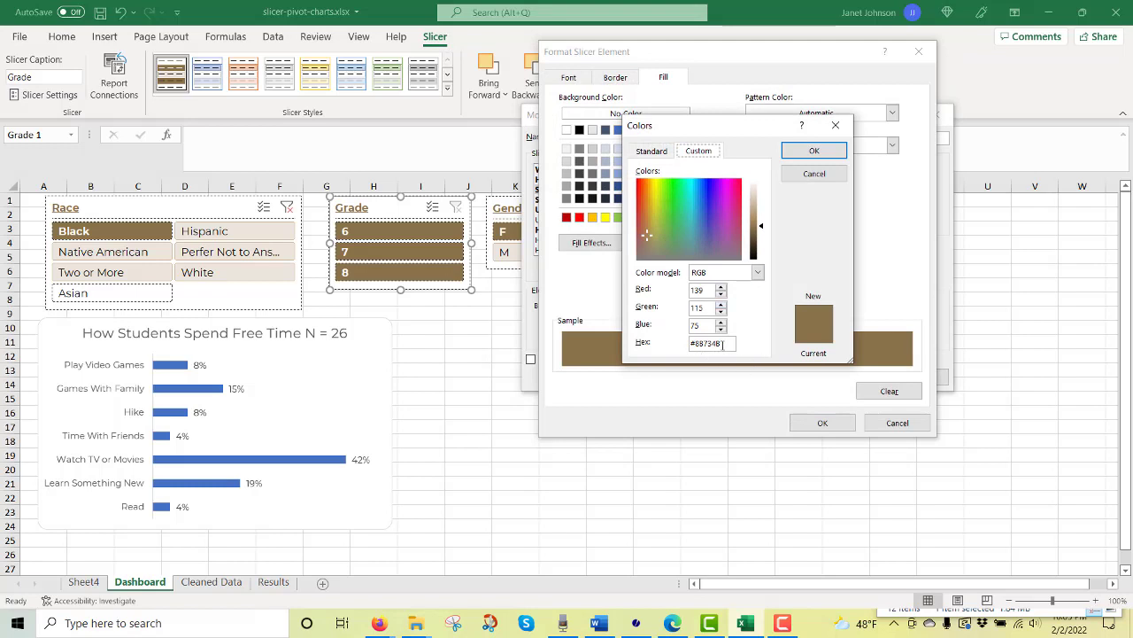
{"action": "left_click_drag", "start_coordinate": [723, 343], "coordinate": [657, 345]}
{"action": "left_click", "coordinate": [832, 152]}
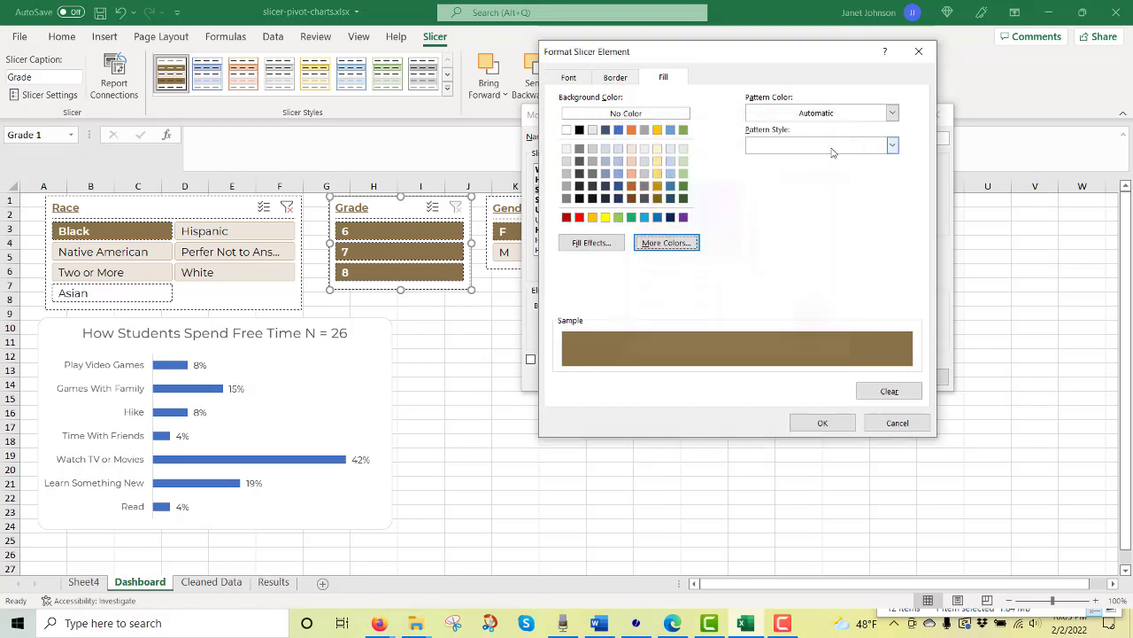
{"action": "left_click", "coordinate": [918, 55]}
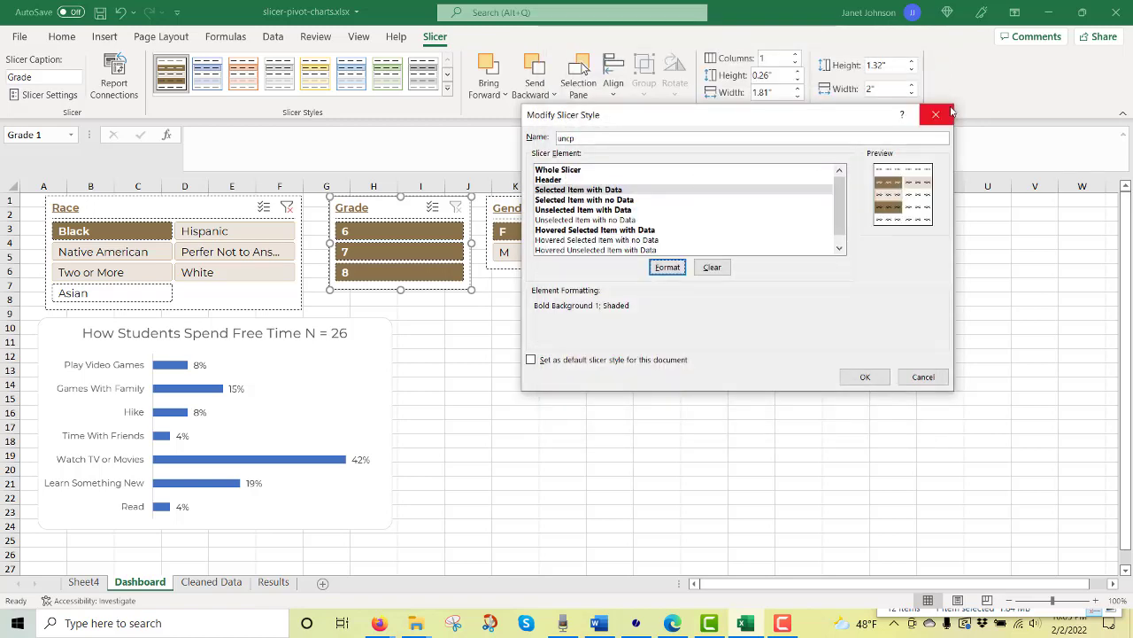
{"action": "left_click", "coordinate": [935, 115]}
Fill the free-time chart's bars with the slicers' recently used brown, #8B734B, and check its custom color definition
{"action": "left_click", "coordinate": [307, 466]}
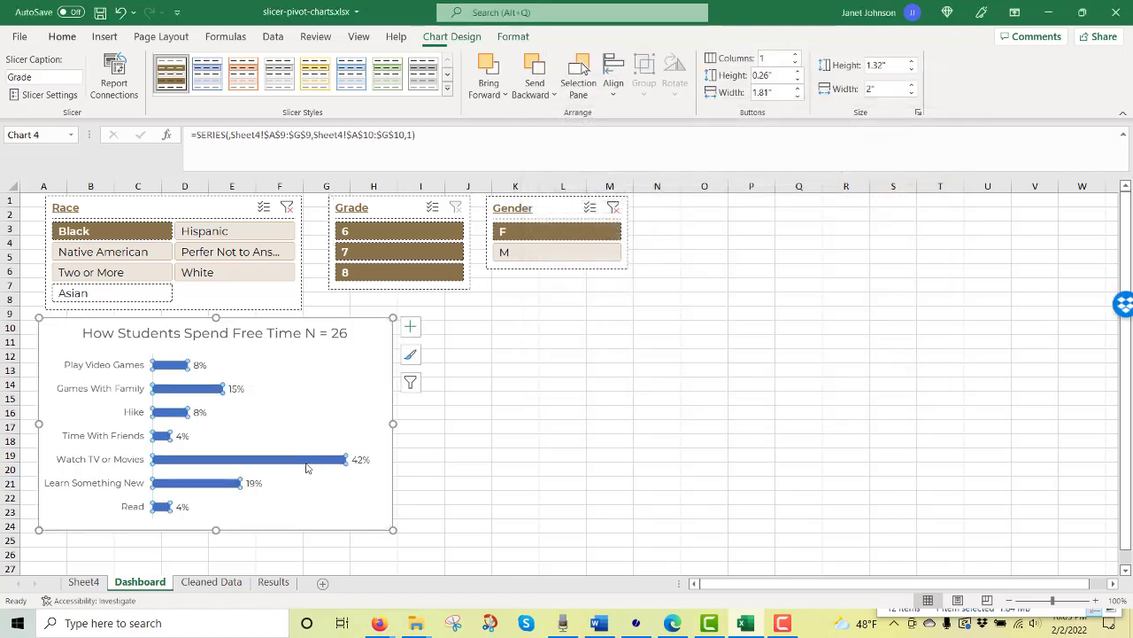
{"action": "right_click", "coordinate": [307, 467]}
{"action": "left_click", "coordinate": [351, 452]}
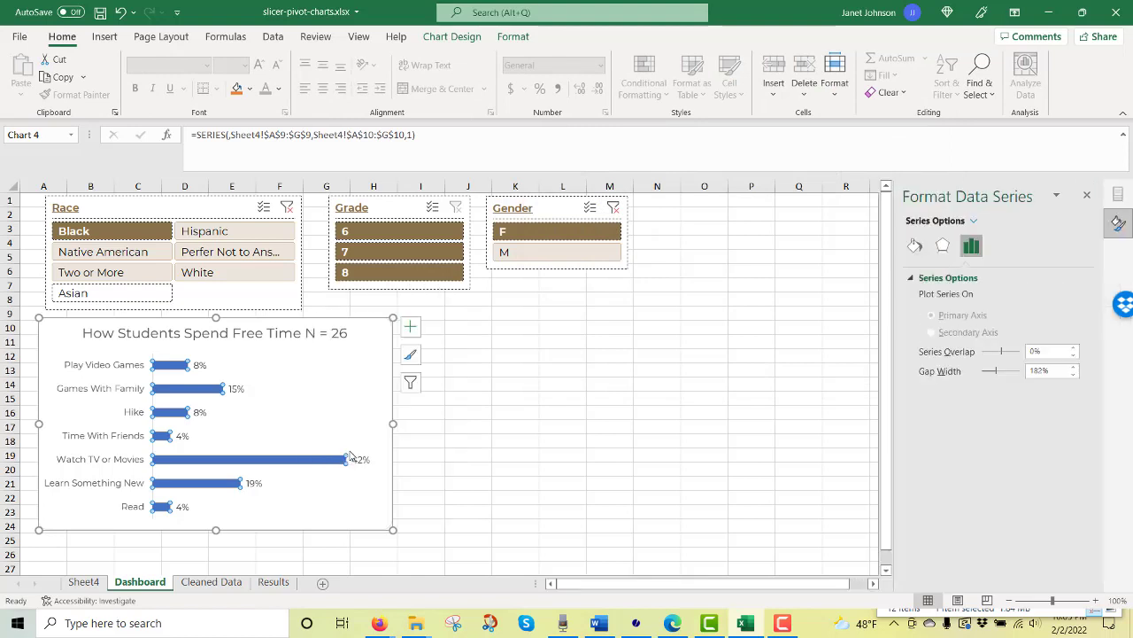
{"action": "left_click", "coordinate": [915, 245]}
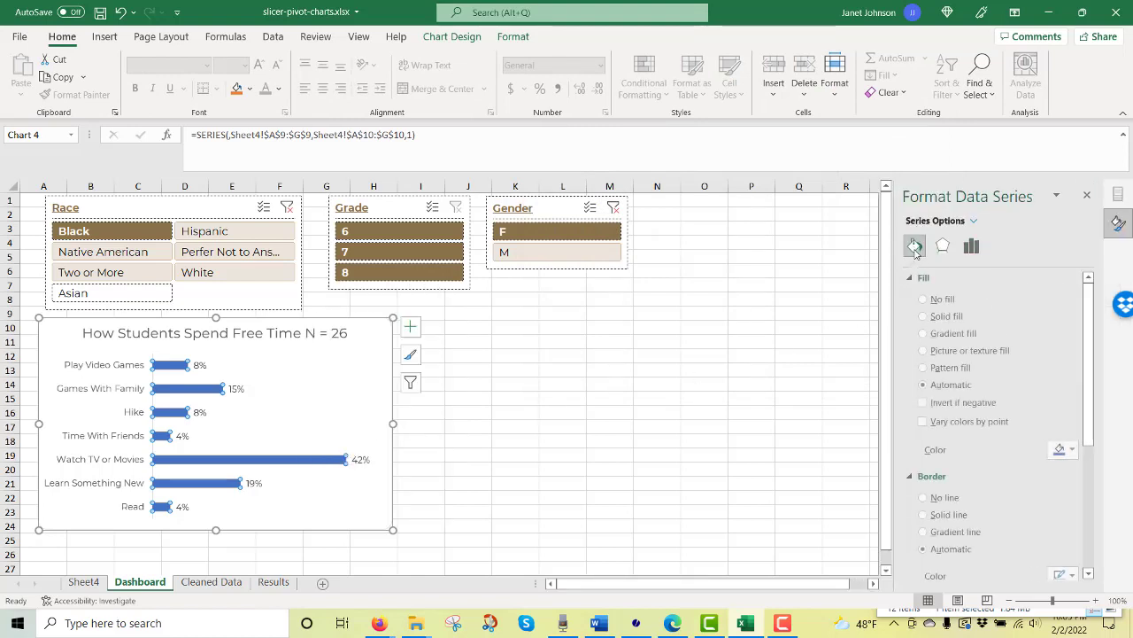
{"action": "left_click", "coordinate": [1074, 450]}
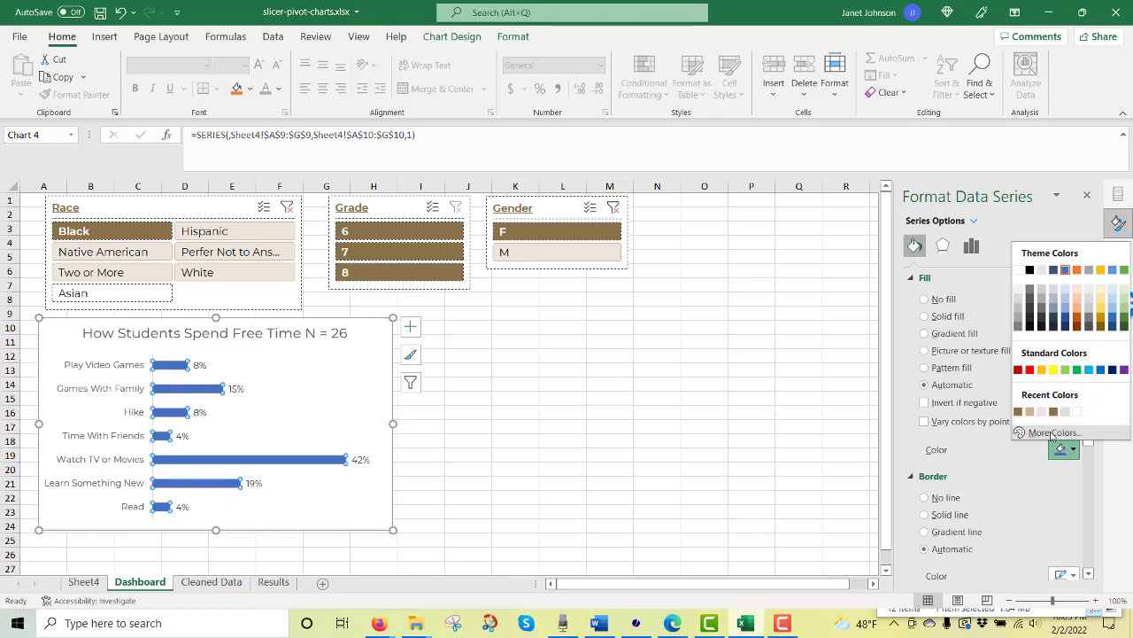
{"action": "left_click", "coordinate": [1020, 412]}
{"action": "left_click", "coordinate": [1065, 452]}
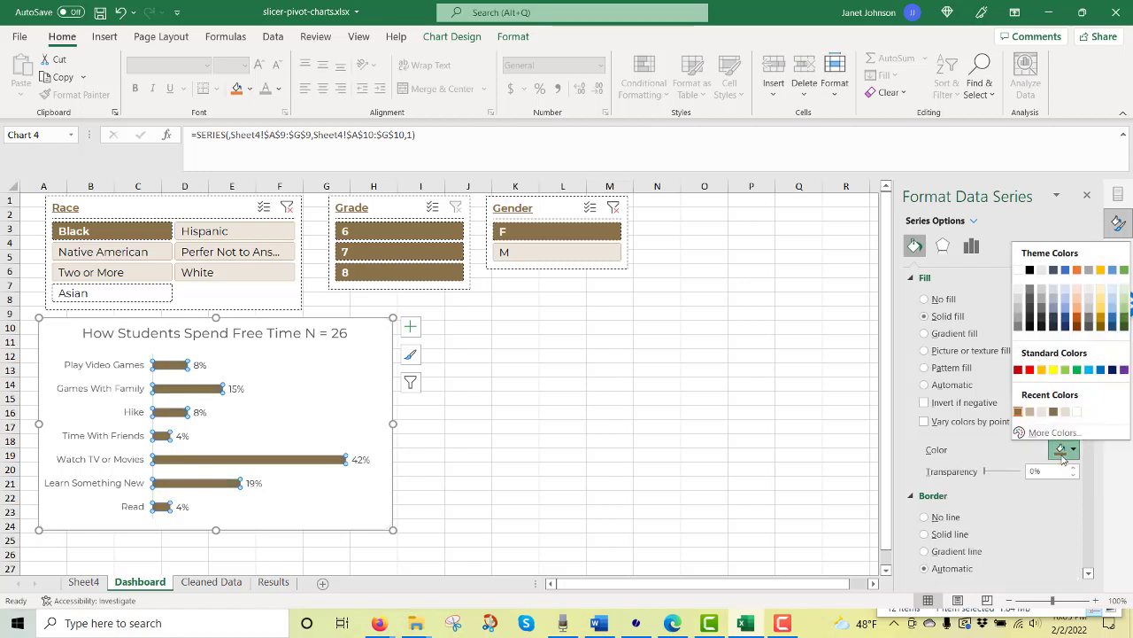
{"action": "left_click", "coordinate": [1052, 434]}
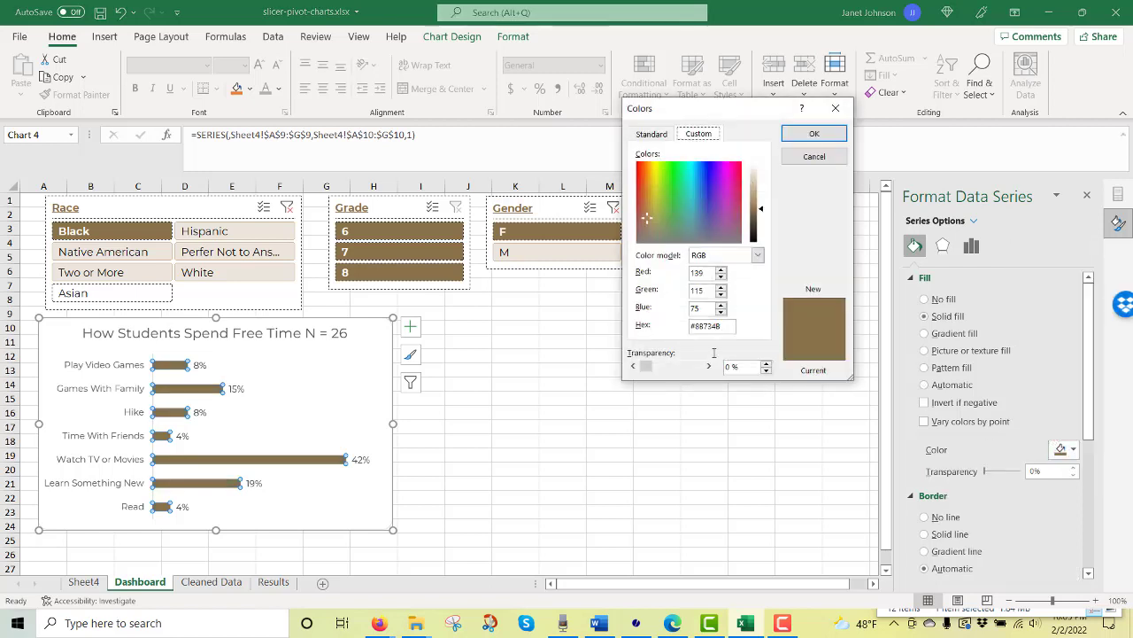
{"action": "key", "text": "Escape"}
{"action": "left_click", "coordinate": [609, 345]}
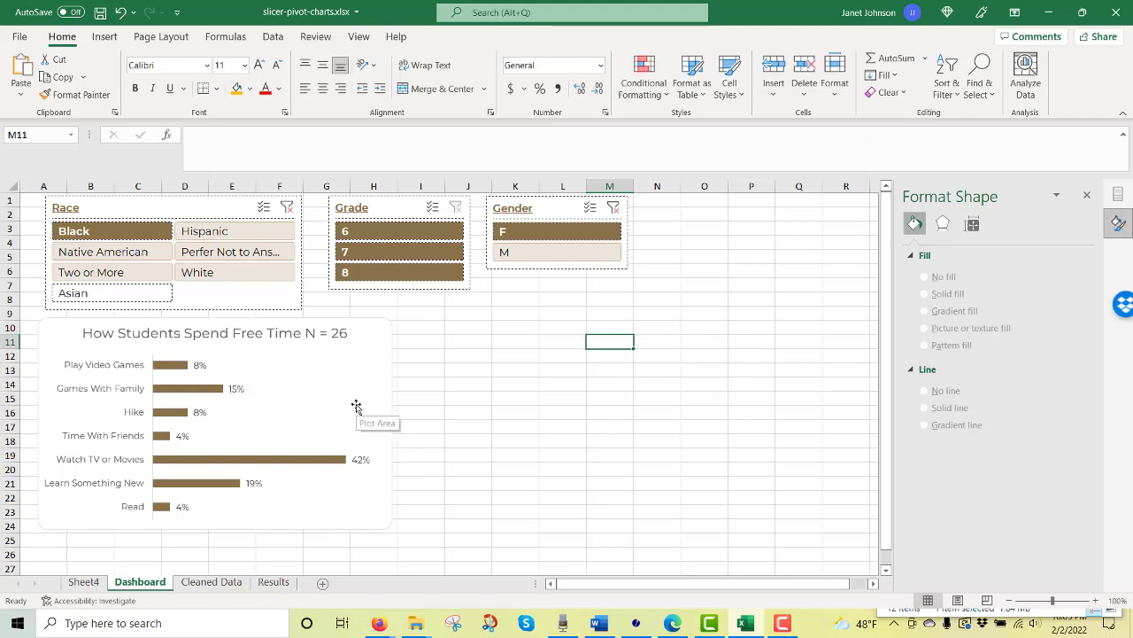
Reduce the chart title's font size to 12 and make it bold
{"action": "left_click", "coordinate": [275, 333]}
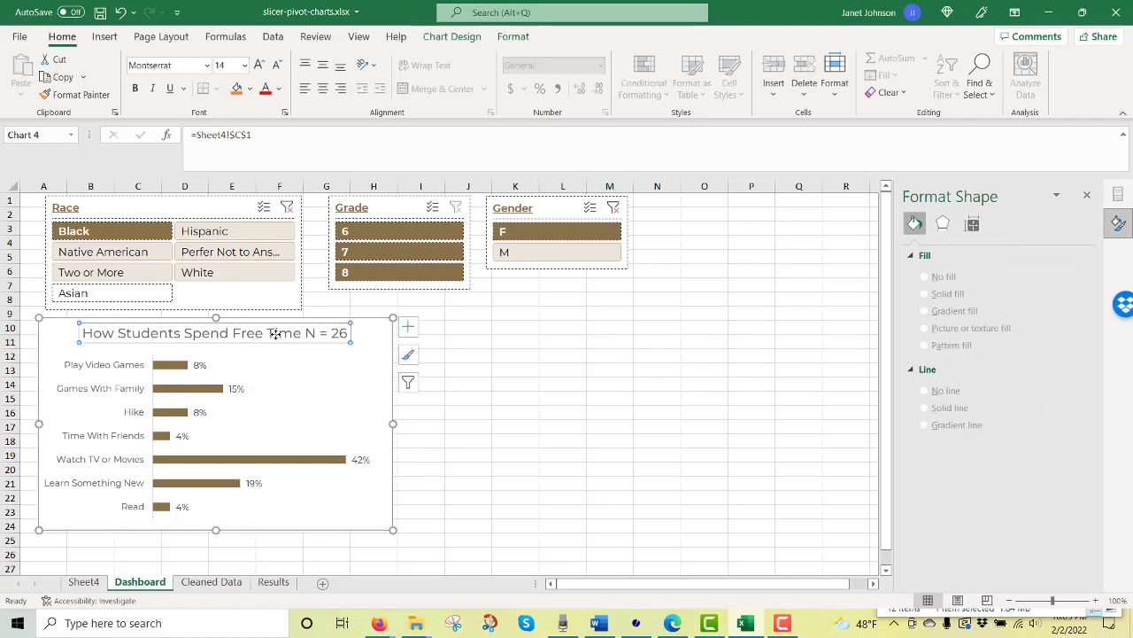
{"action": "left_click", "coordinate": [277, 69]}
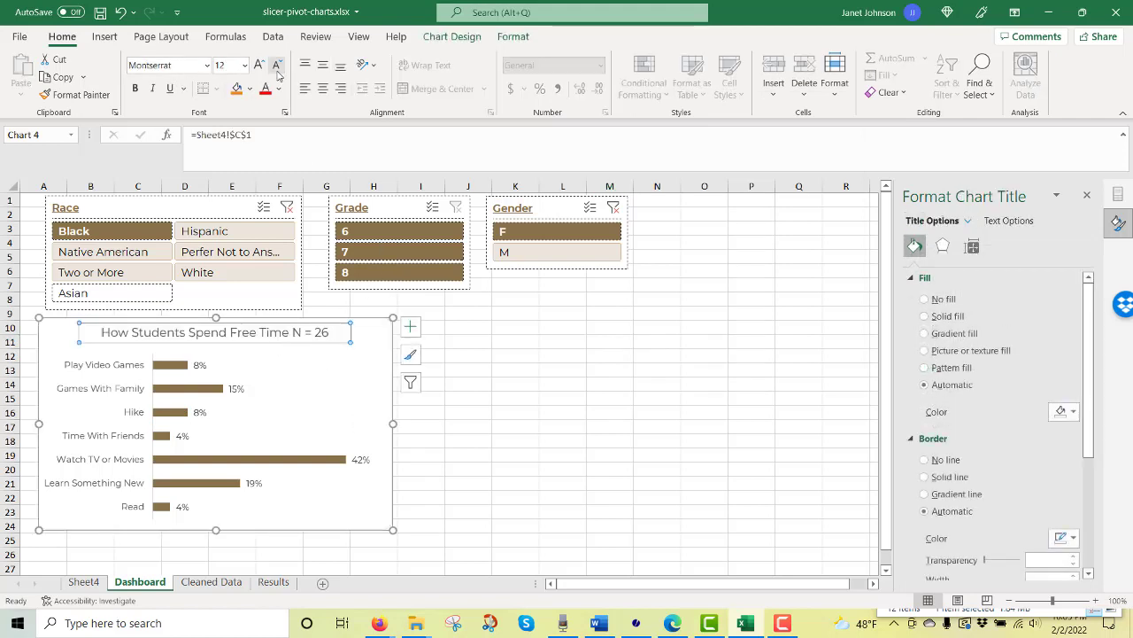
{"action": "left_click", "coordinate": [134, 88]}
{"action": "left_click", "coordinate": [603, 342]}
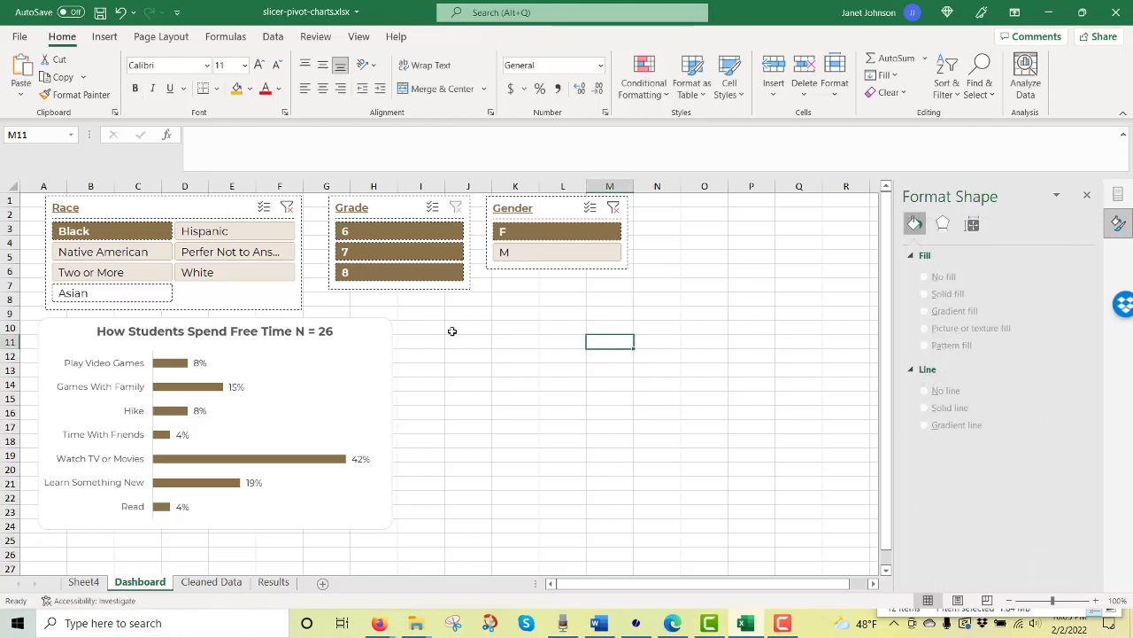
Test the slicers by adding Native American to Race, switching Race to White only, and selecting grades 7 and 6
{"action": "left_click", "coordinate": [162, 257], "text": "ctrl"}
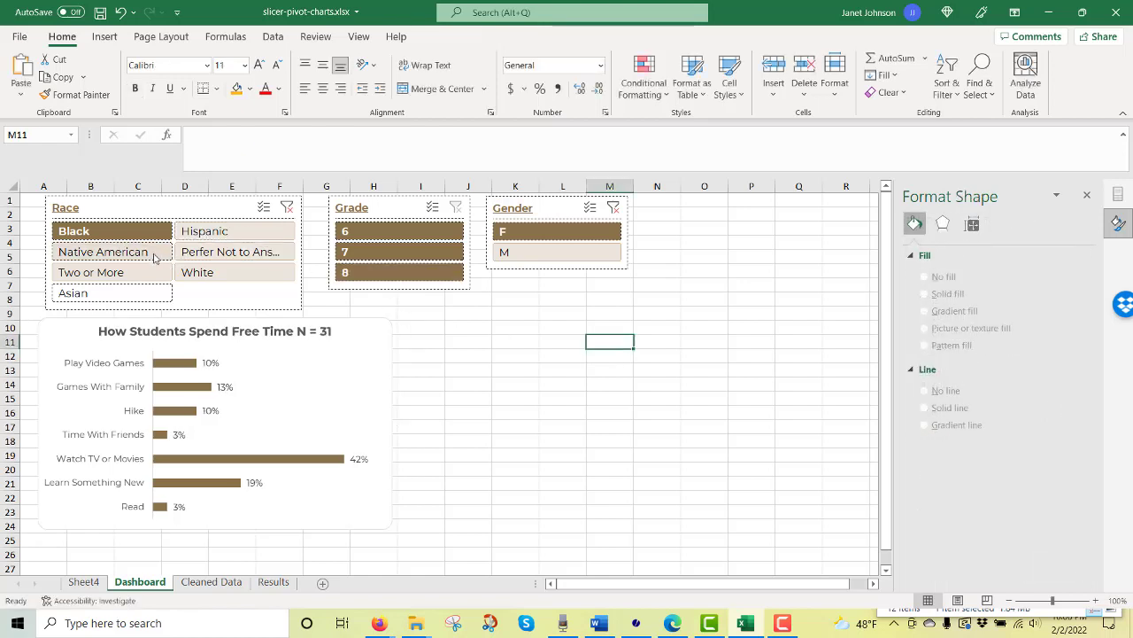
{"action": "left_click", "coordinate": [224, 277]}
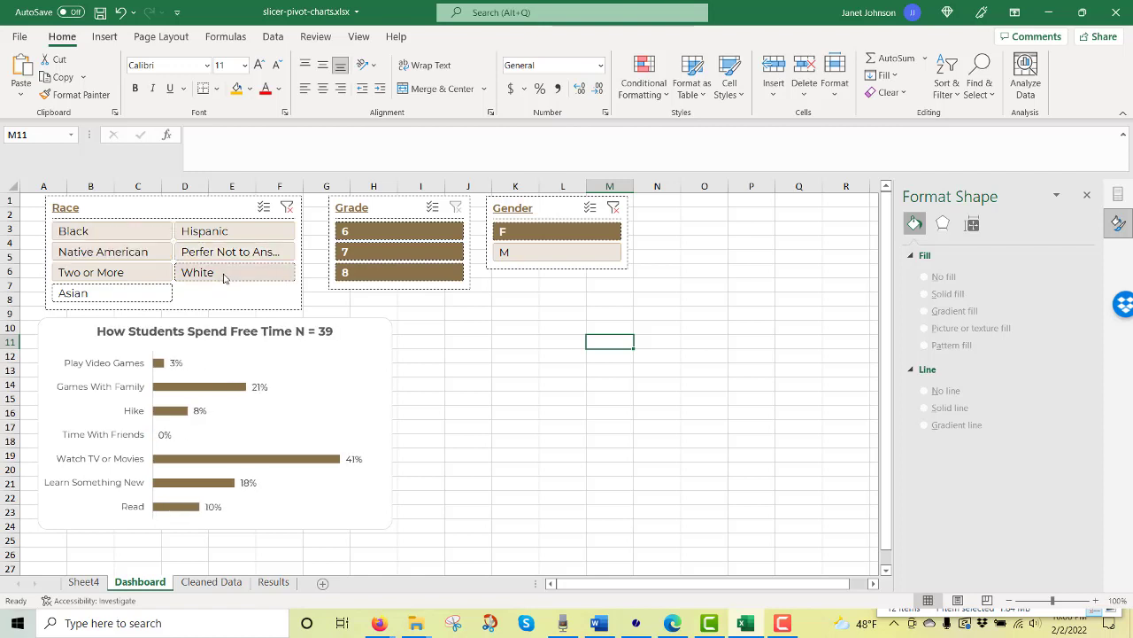
{"action": "left_click", "coordinate": [409, 251]}
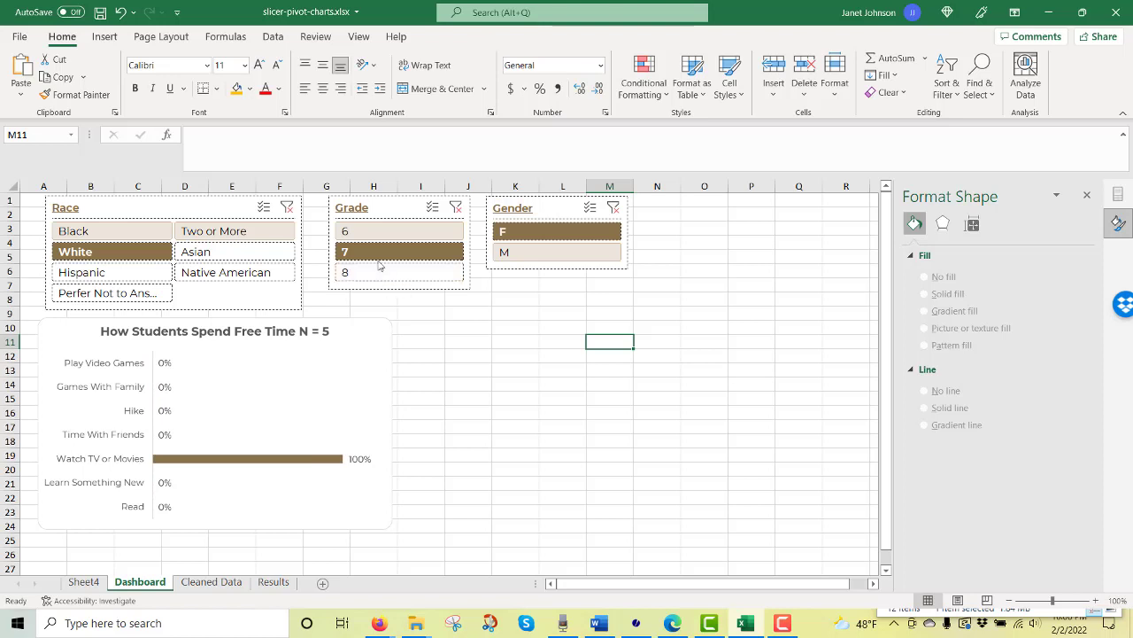
{"action": "left_click", "coordinate": [390, 234], "text": "ctrl"}
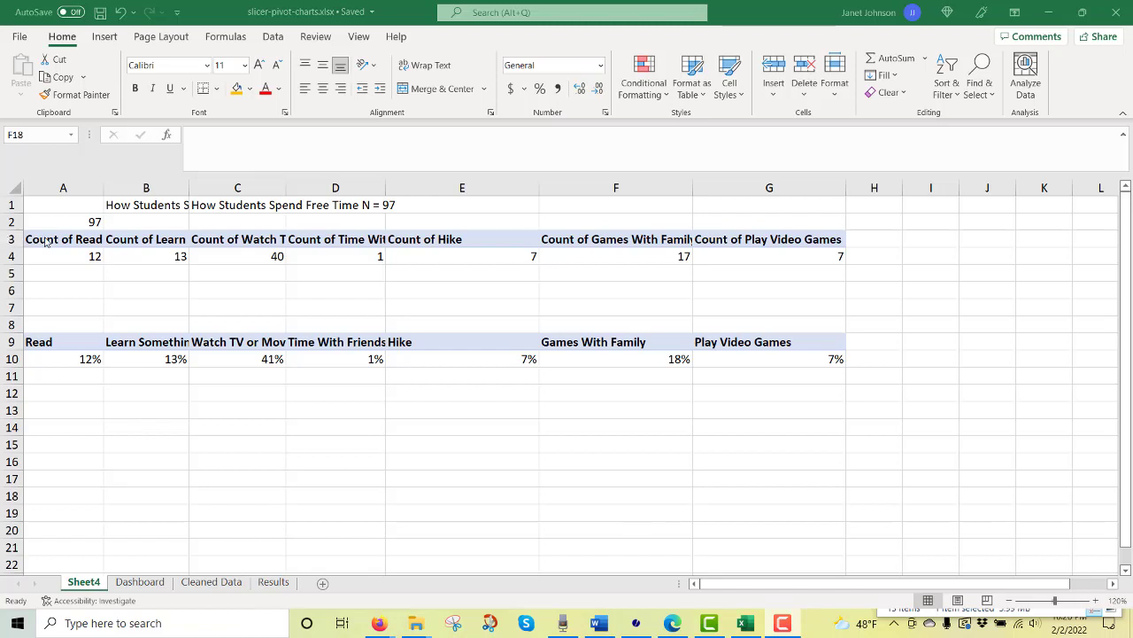
Copy the pivot table in rows 3 and 4 of Sheet4 and paste it starting at A13
{"action": "left_click_drag", "start_coordinate": [53, 237], "coordinate": [709, 252]}
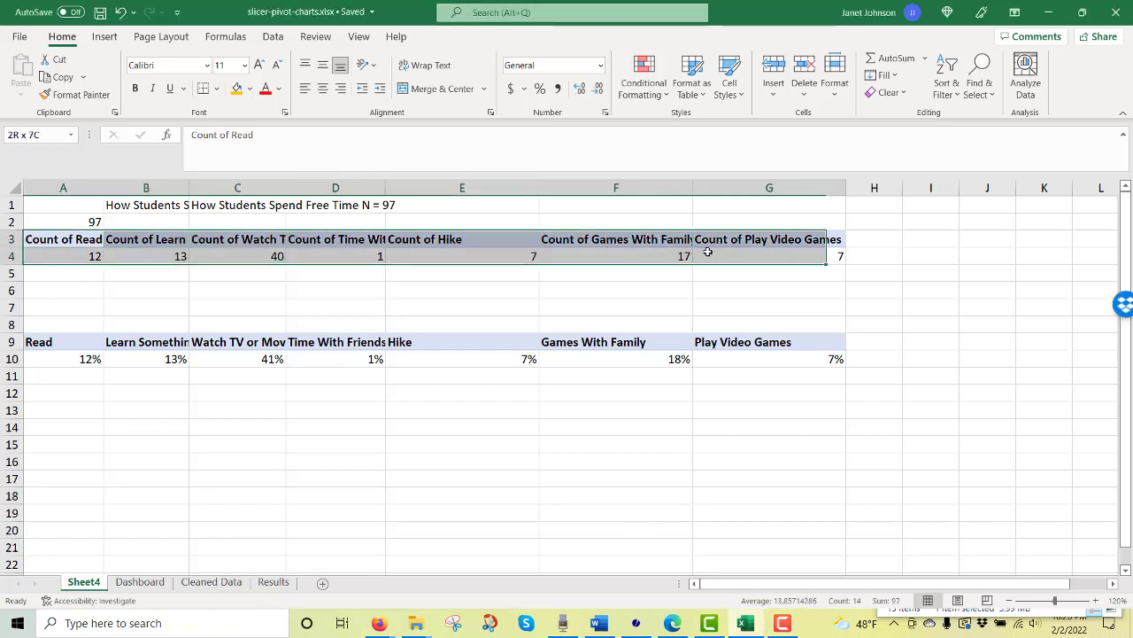
{"action": "left_click", "coordinate": [753, 252]}
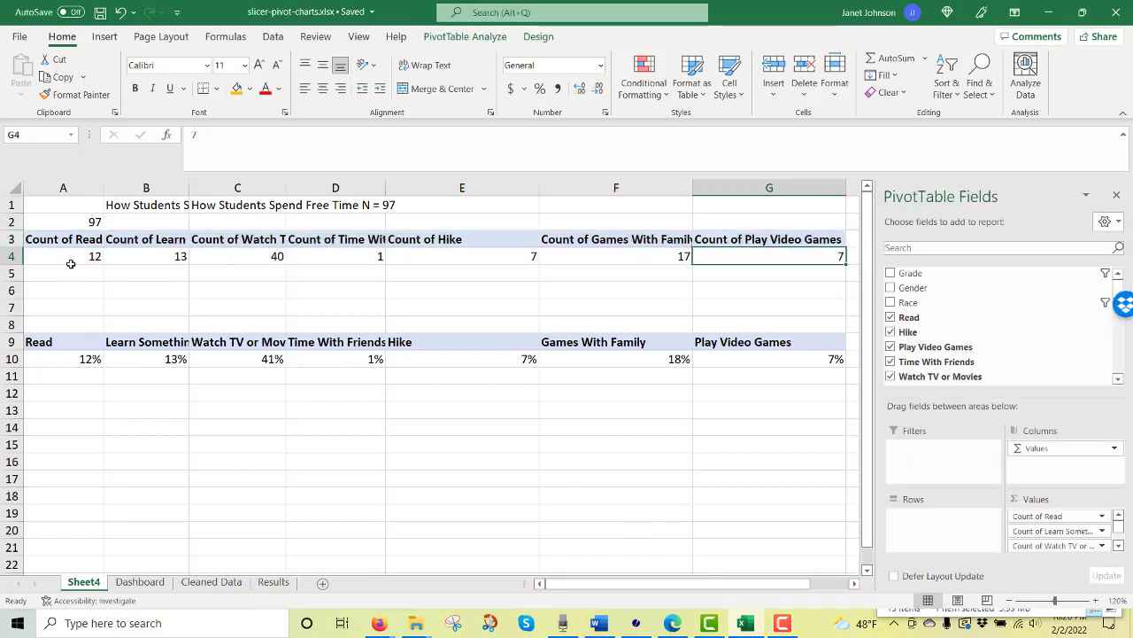
{"action": "left_click_drag", "start_coordinate": [62, 242], "coordinate": [240, 248]}
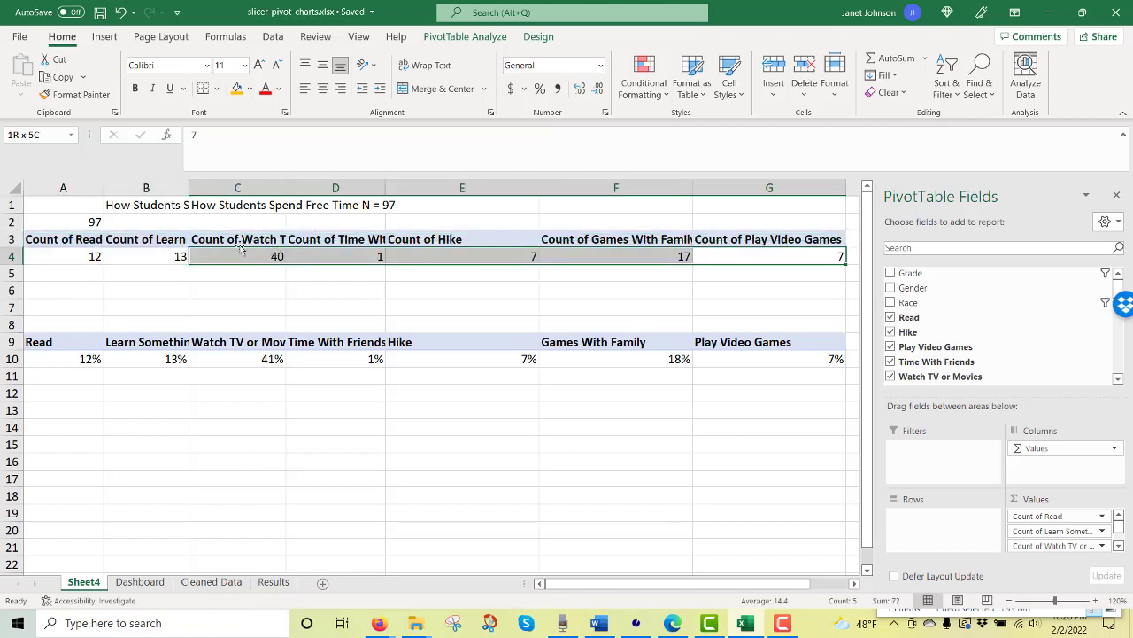
{"action": "left_click_drag", "start_coordinate": [8, 239], "coordinate": [25, 239]}
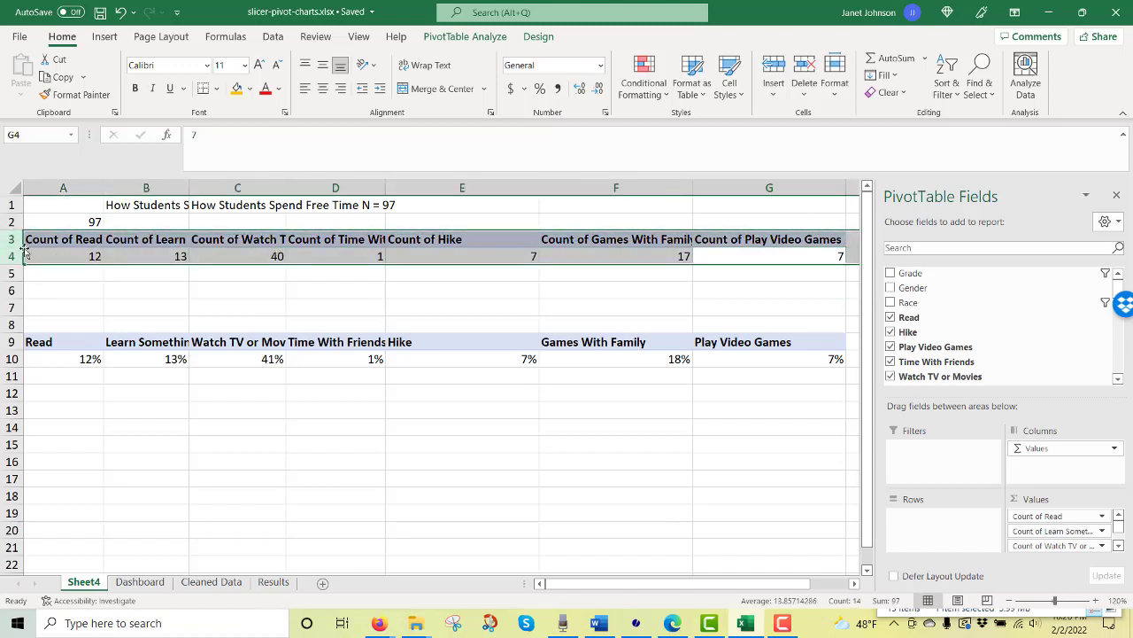
{"action": "key", "text": "ctrl+c"}
{"action": "left_click", "coordinate": [79, 412]}
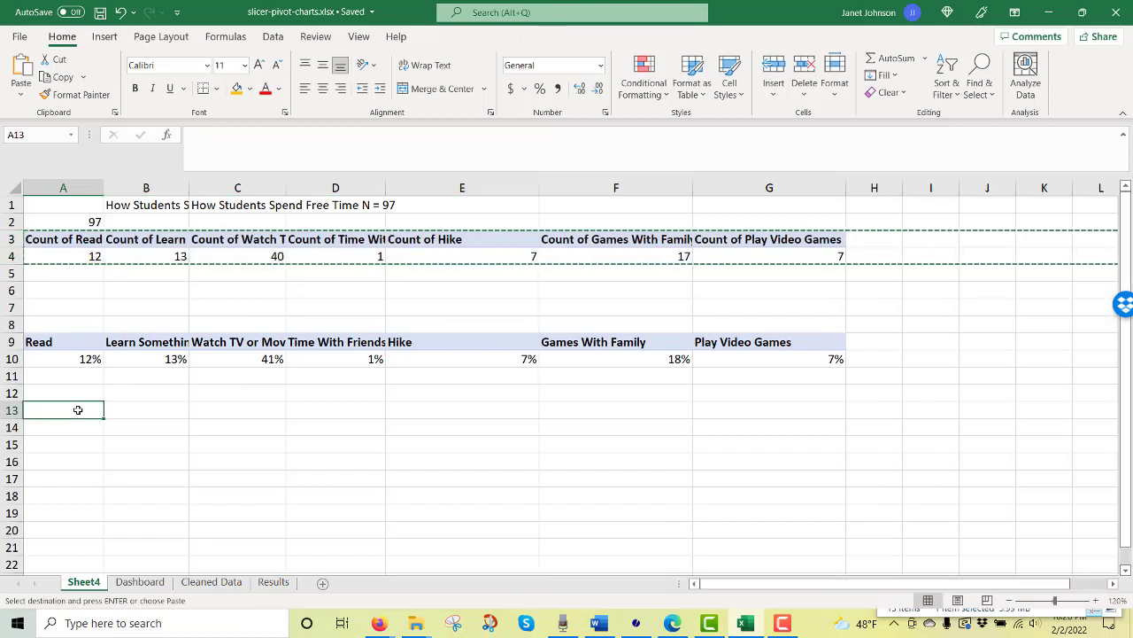
{"action": "key", "text": "ctrl+v"}
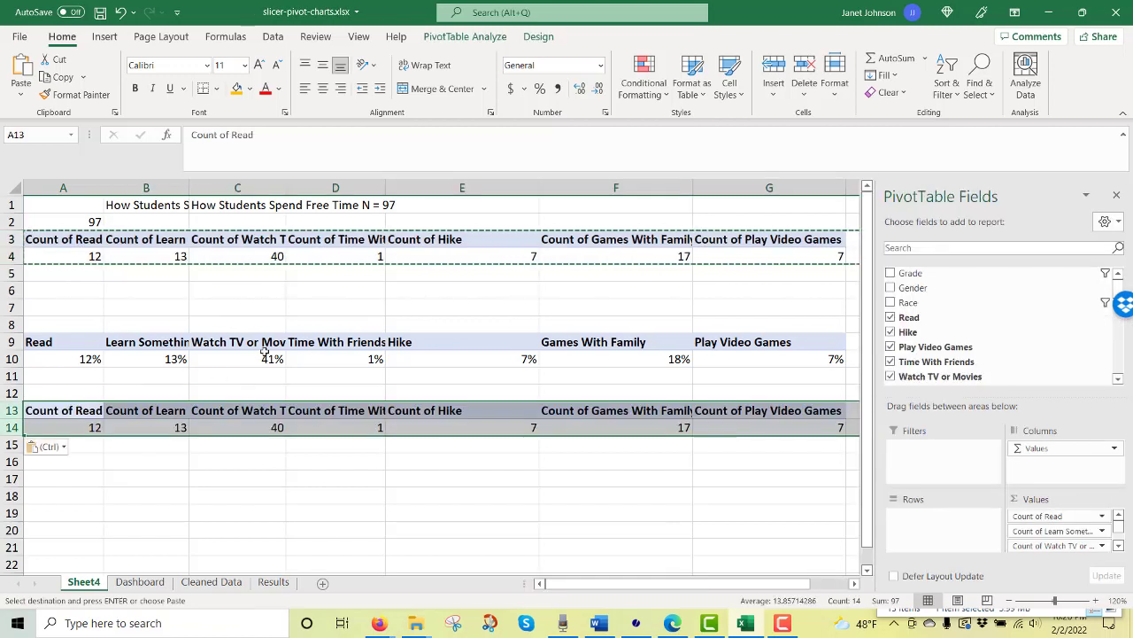
Remove all seven free-time activity fields from the duplicated pivot table at A13 on Sheet4
{"action": "left_click", "coordinate": [232, 425]}
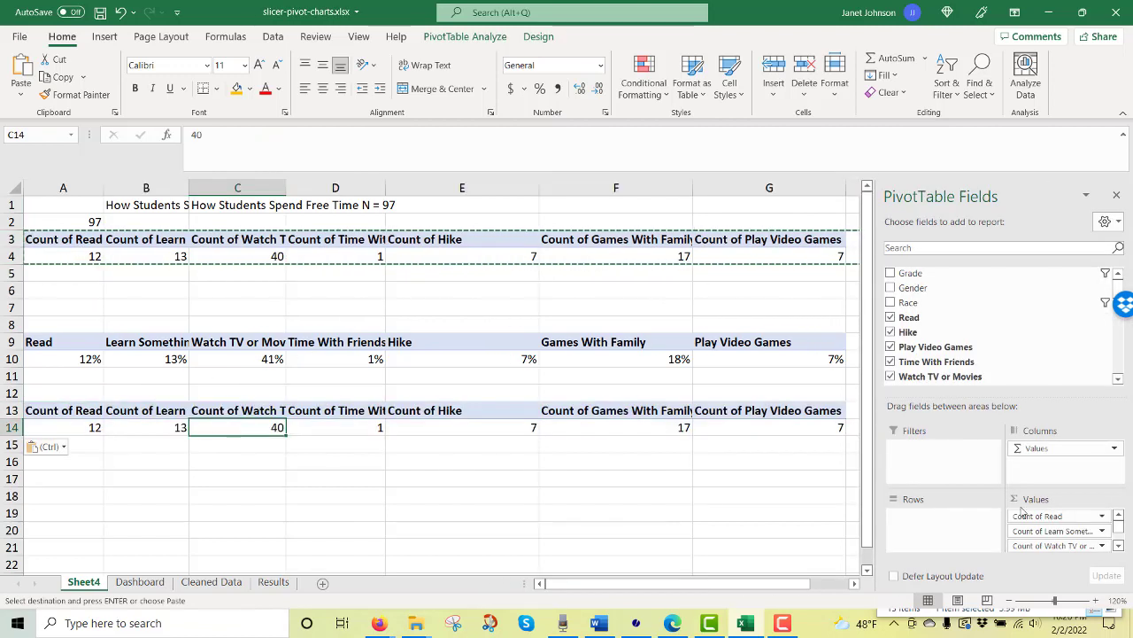
{"action": "left_click", "coordinate": [891, 317]}
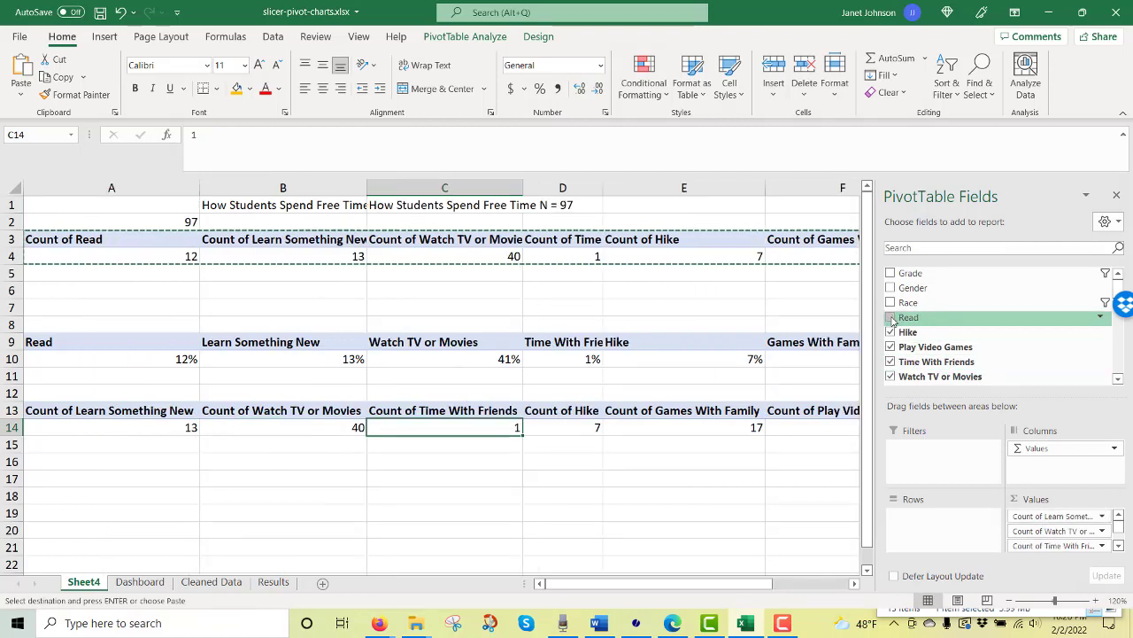
{"action": "left_click", "coordinate": [891, 346]}
{"action": "left_click", "coordinate": [891, 332]}
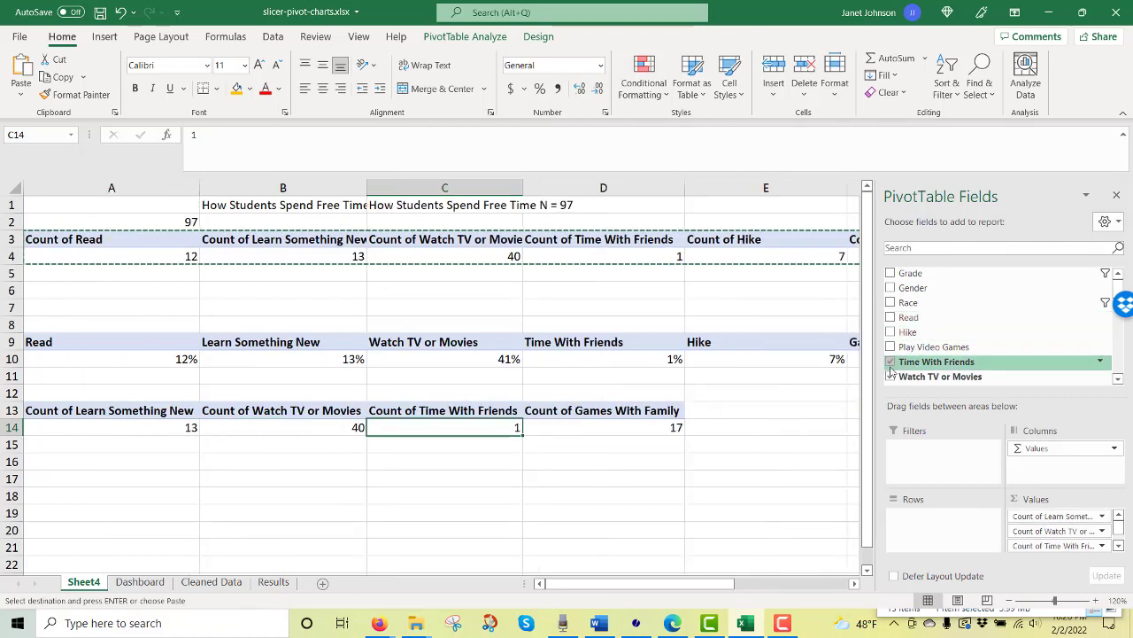
{"action": "left_click", "coordinate": [891, 362]}
{"action": "left_click", "coordinate": [891, 377]}
{"action": "scroll", "coordinate": [957, 361], "scroll_direction": "down", "scroll_amount": 1}
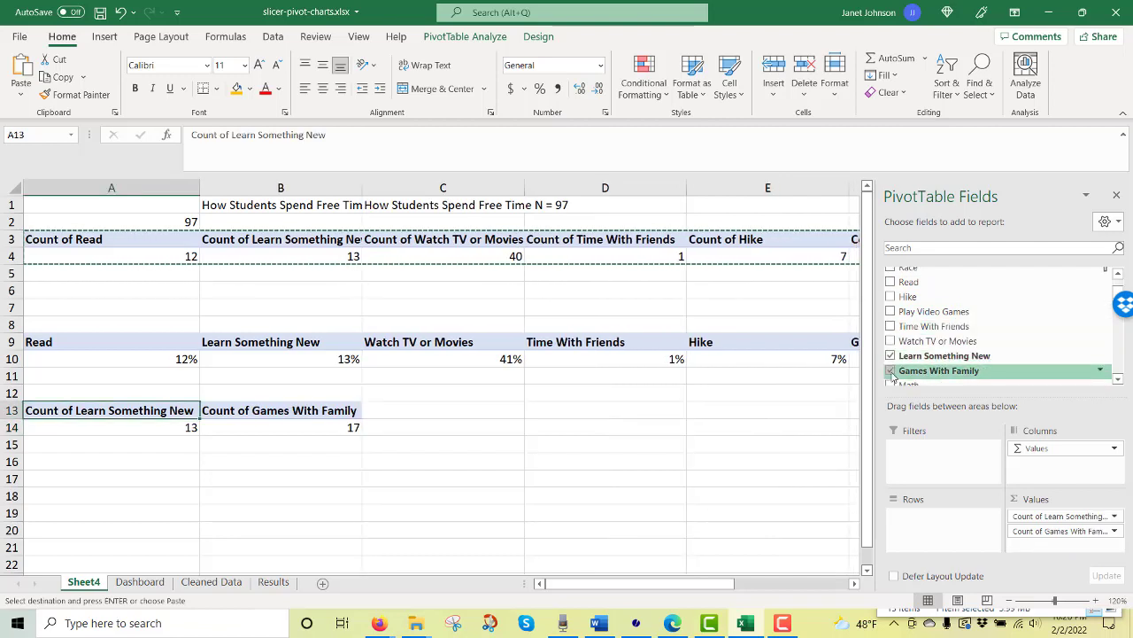
{"action": "left_click", "coordinate": [891, 356]}
{"action": "left_click", "coordinate": [891, 370]}
Add Science, ELA, Reading and Social Studies to the emptied pivot table, and move Science and ELA from Rows into Values as counts
{"action": "scroll", "coordinate": [1012, 340], "scroll_direction": "down", "scroll_amount": 2}
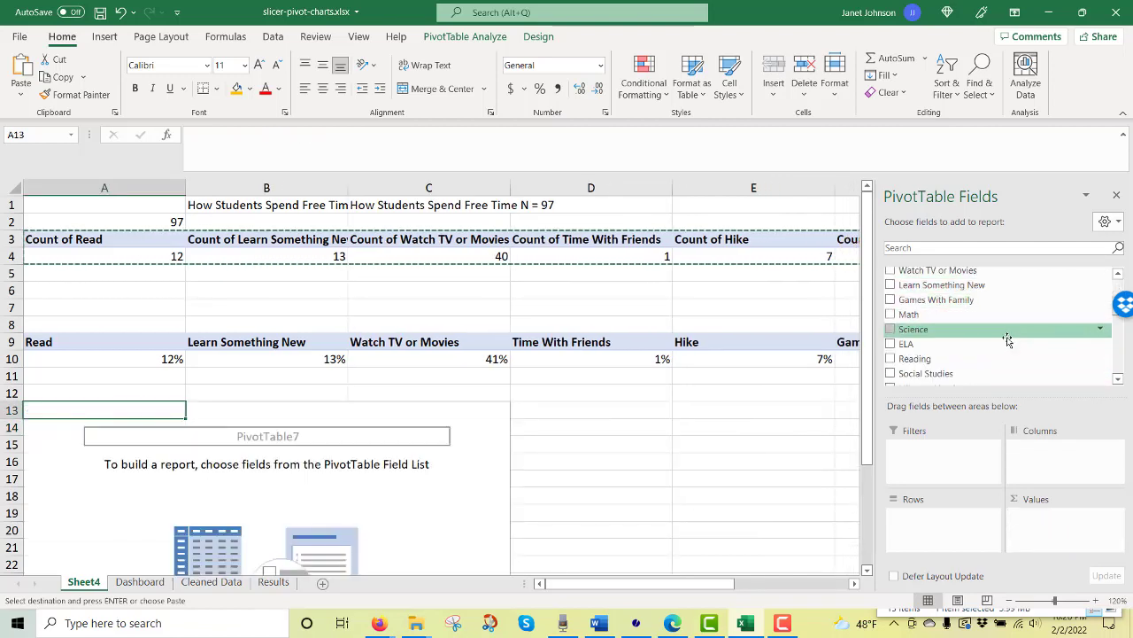
{"action": "left_click", "coordinate": [891, 329]}
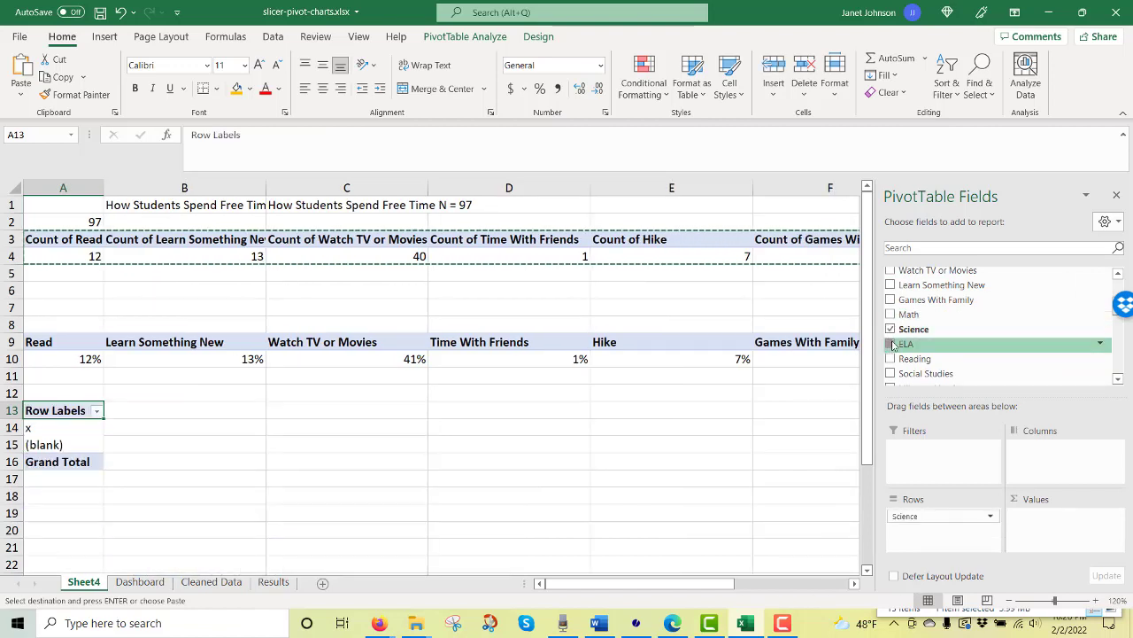
{"action": "left_click", "coordinate": [891, 344]}
{"action": "left_click", "coordinate": [891, 358]}
{"action": "left_click", "coordinate": [891, 374]}
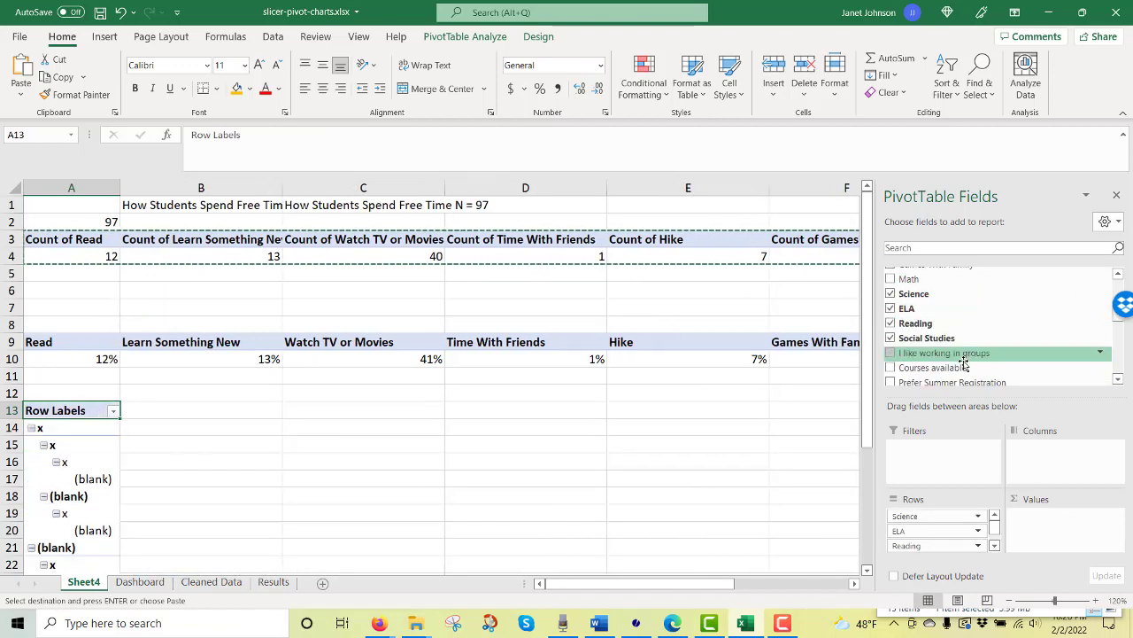
{"action": "left_click_drag", "start_coordinate": [956, 511], "coordinate": [1063, 534]}
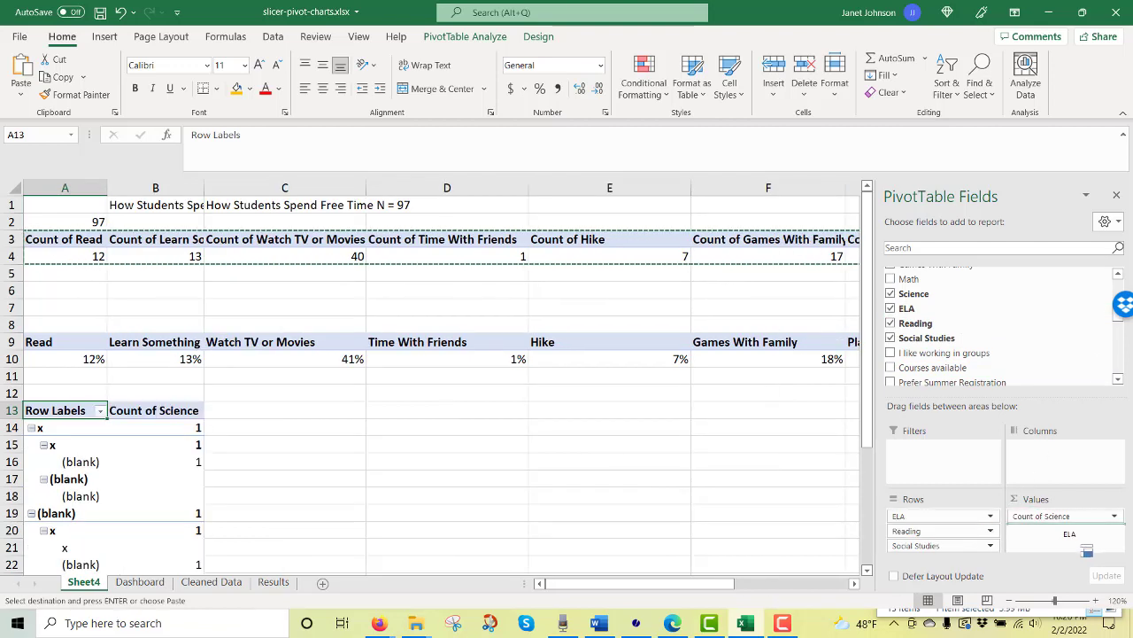
{"action": "left_click_drag", "start_coordinate": [934, 530], "coordinate": [1062, 542]}
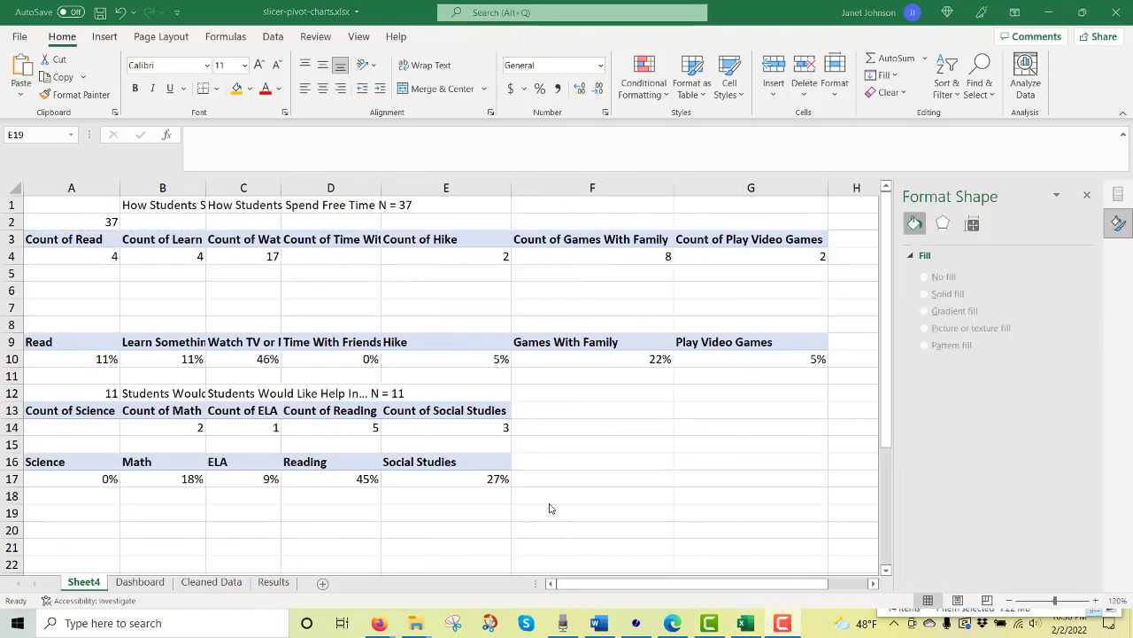
Review the help chart's title text in B12 and title formula in C12, and switch to the Dashboard sheet
{"action": "left_click", "coordinate": [169, 392]}
{"action": "left_click", "coordinate": [228, 393]}
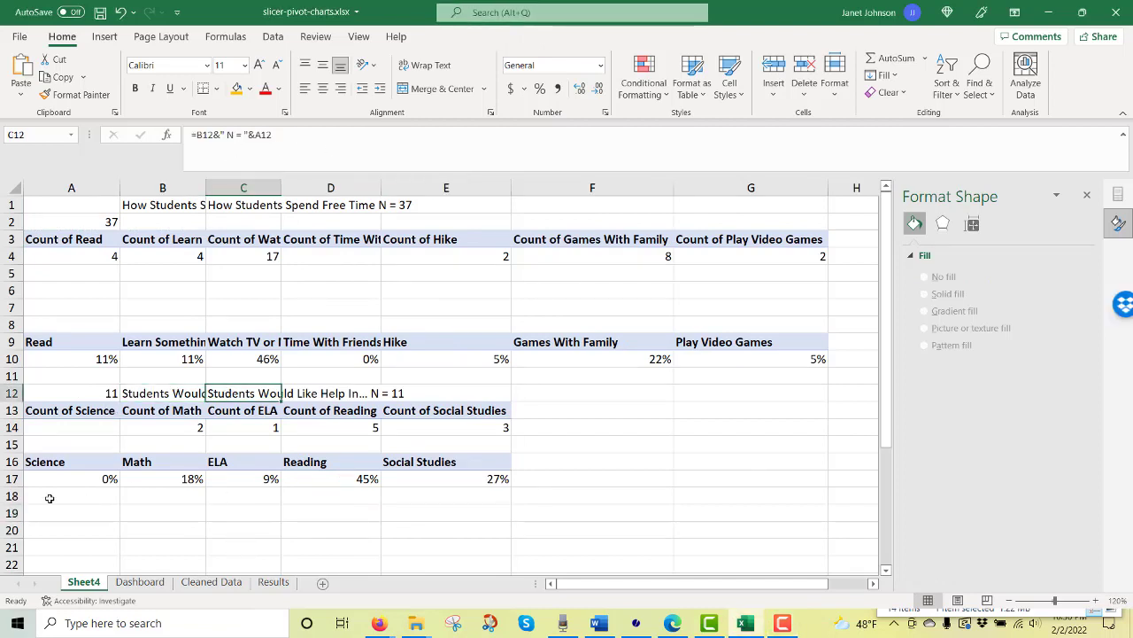
{"action": "left_click", "coordinate": [154, 586]}
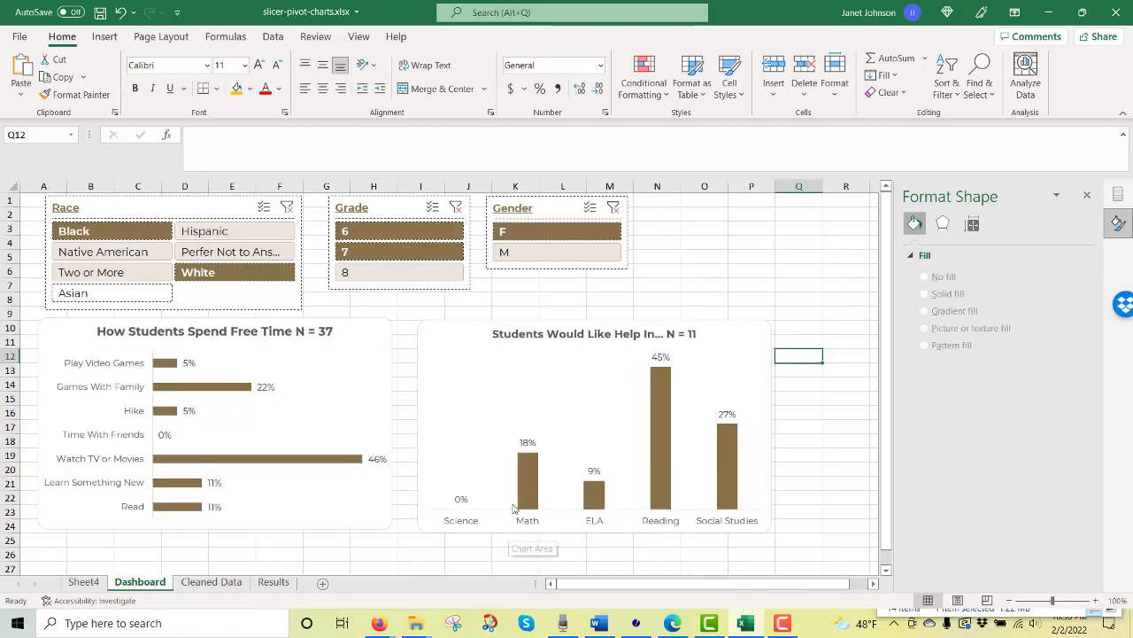
Test the slicers on both charts by adding grade 8 to Grade and M to Gender
{"action": "left_click", "coordinate": [398, 248]}
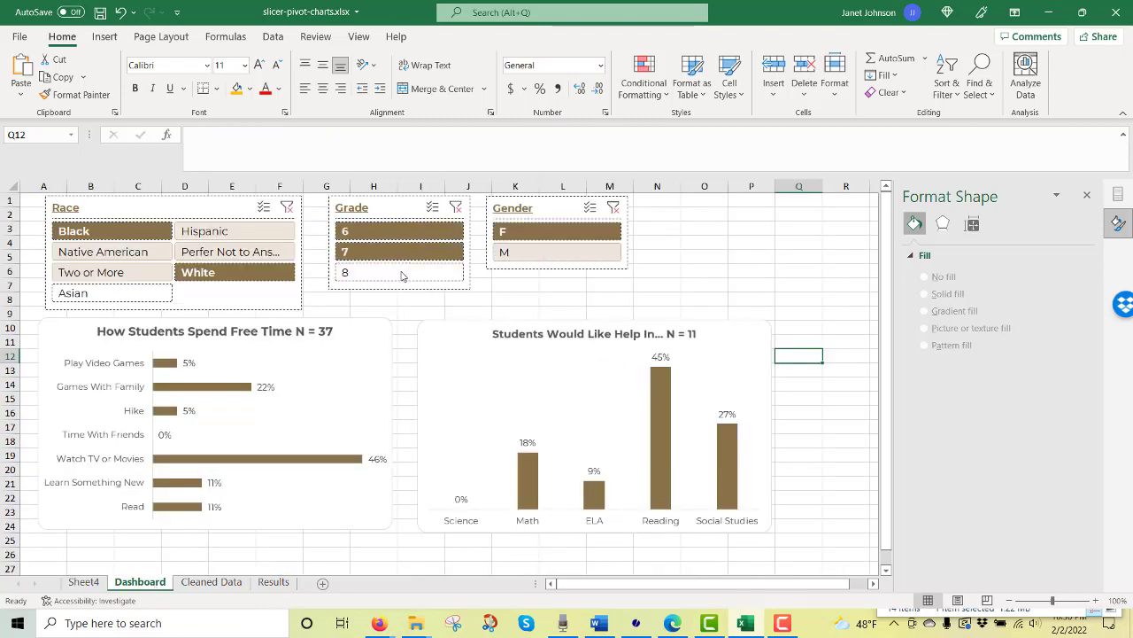
{"action": "left_click", "coordinate": [401, 274]}
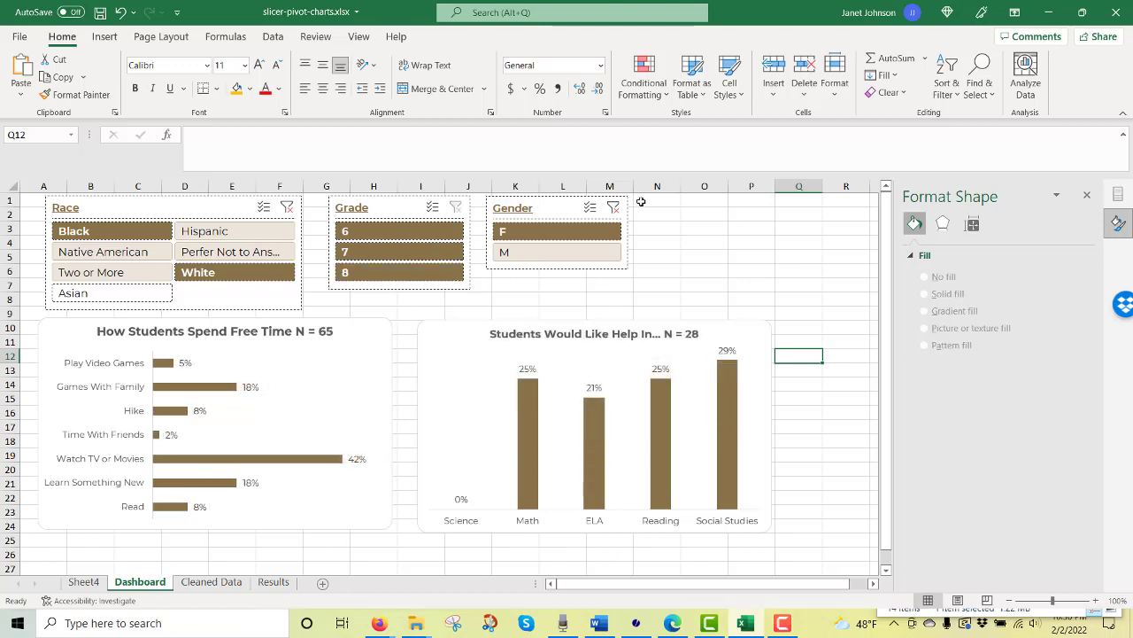
{"action": "left_click", "coordinate": [580, 256]}
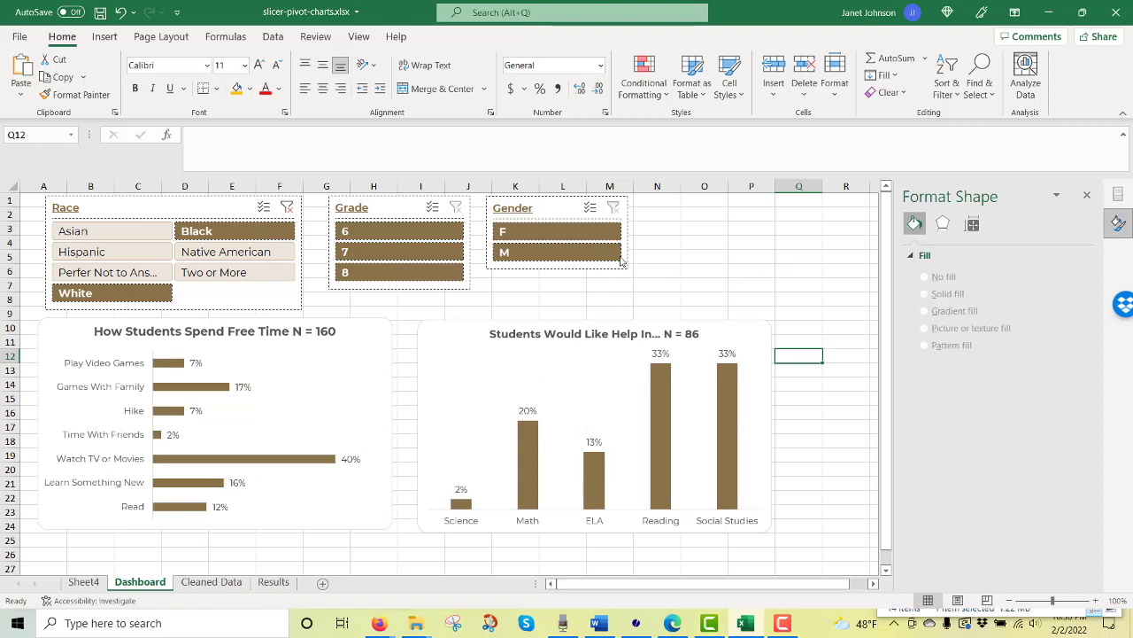
Check which pivot tables the Gender slicer is connected to in its Report Connections, leaving without changes
{"action": "right_click", "coordinate": [550, 205]}
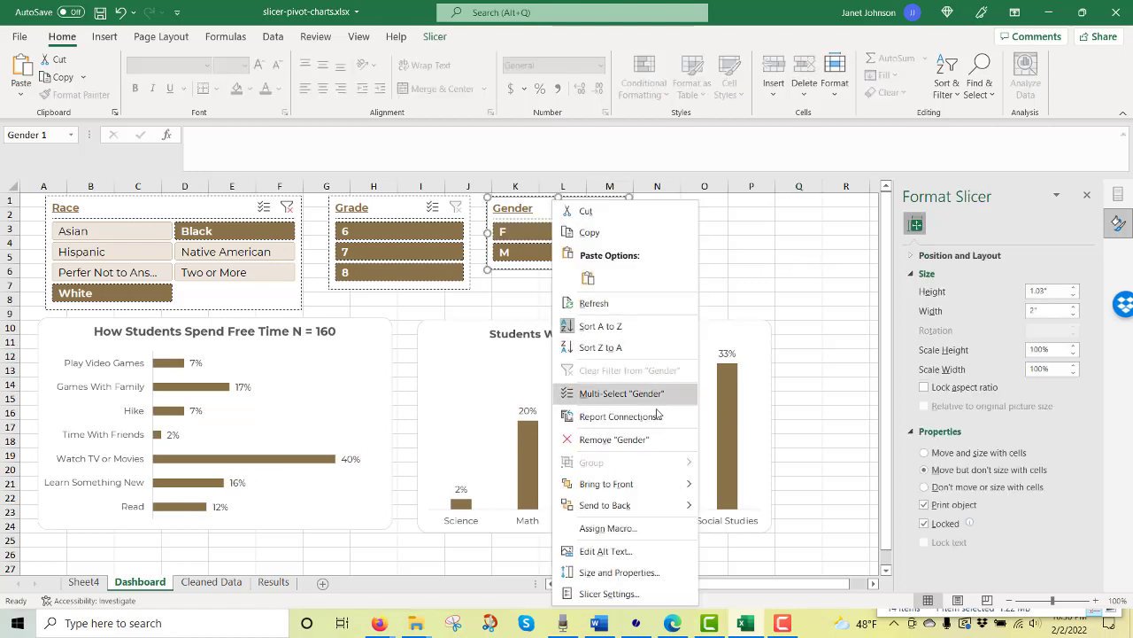
{"action": "left_click", "coordinate": [605, 418]}
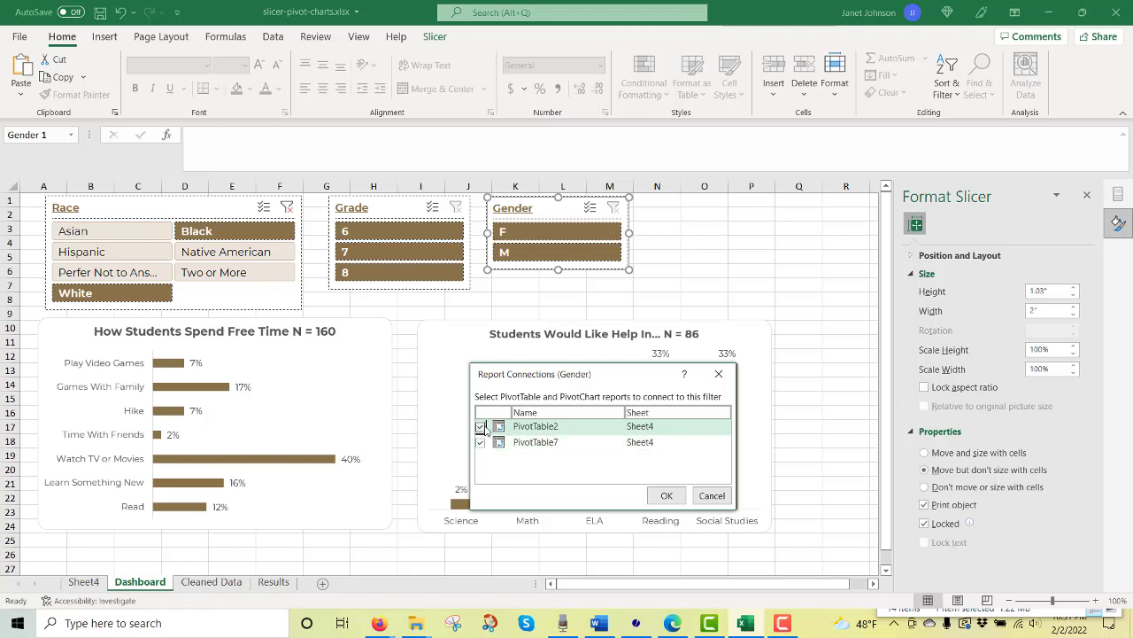
{"action": "left_click", "coordinate": [700, 497]}
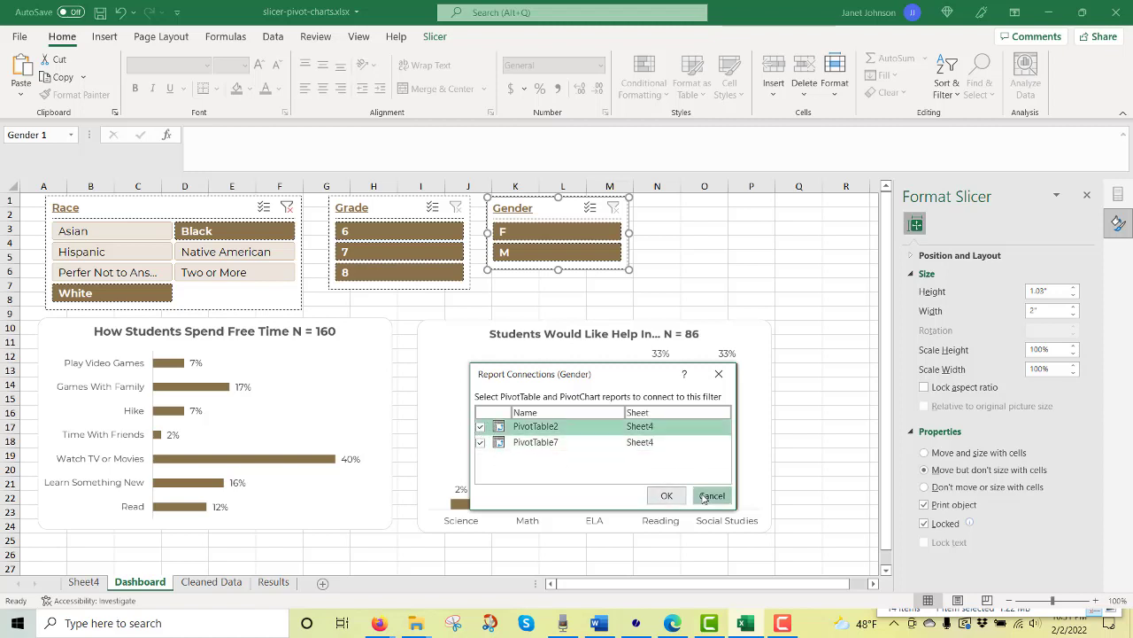
{"action": "left_click", "coordinate": [770, 278]}
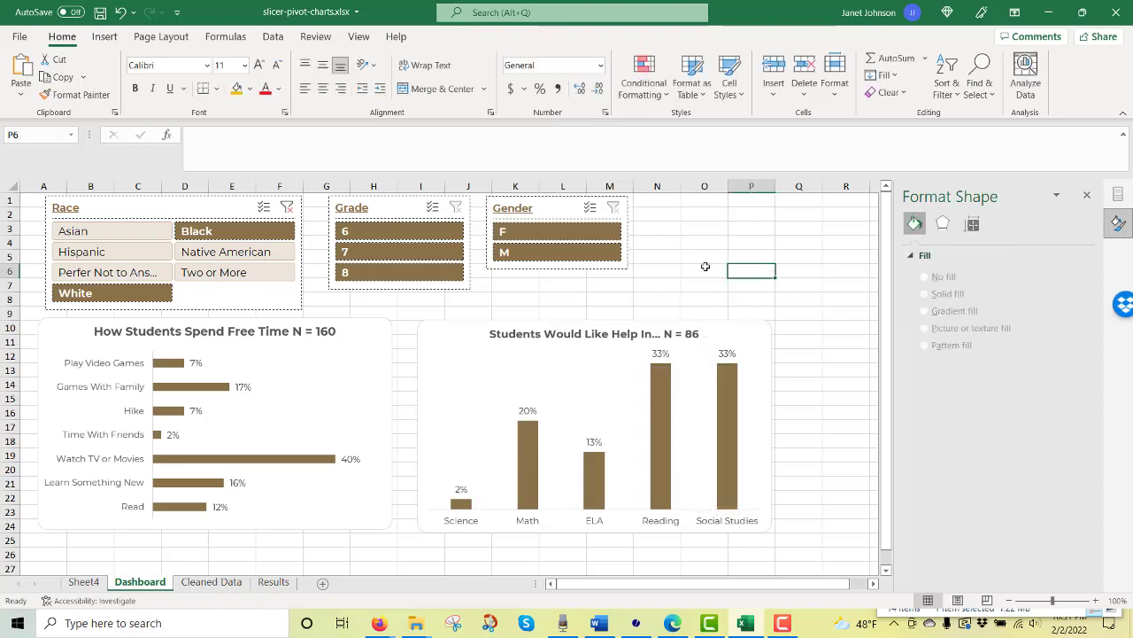
On Sheet4, edit the free-time title formula in C1 to read =B1&" Number of selected items= "&A2
{"action": "key", "text": "ctrl+Page_Up"}
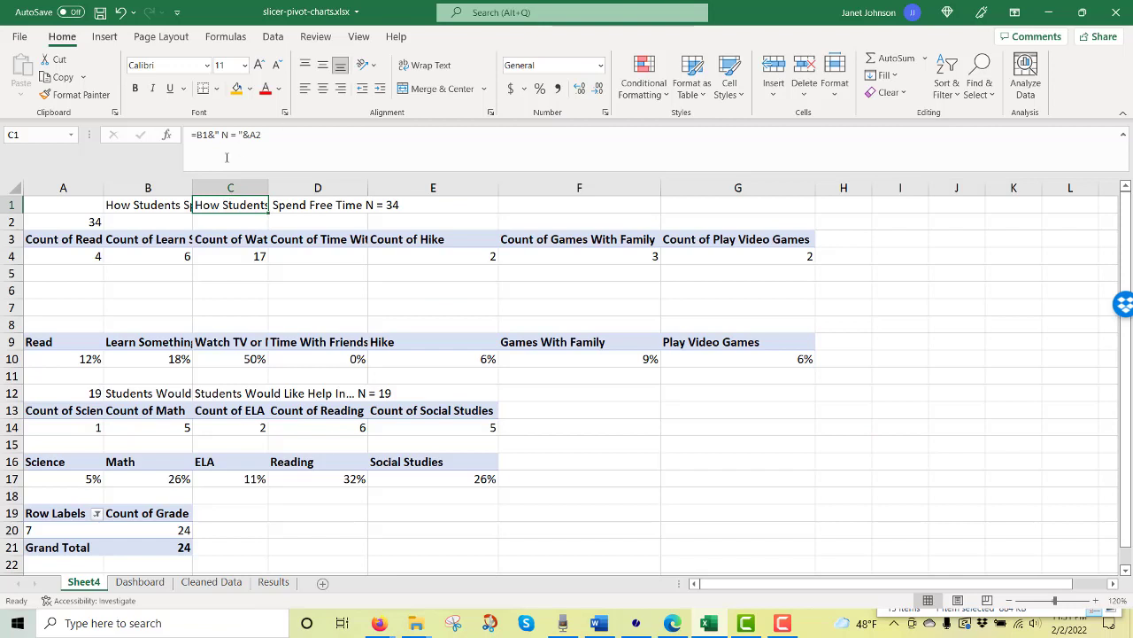
{"action": "left_click", "coordinate": [230, 135]}
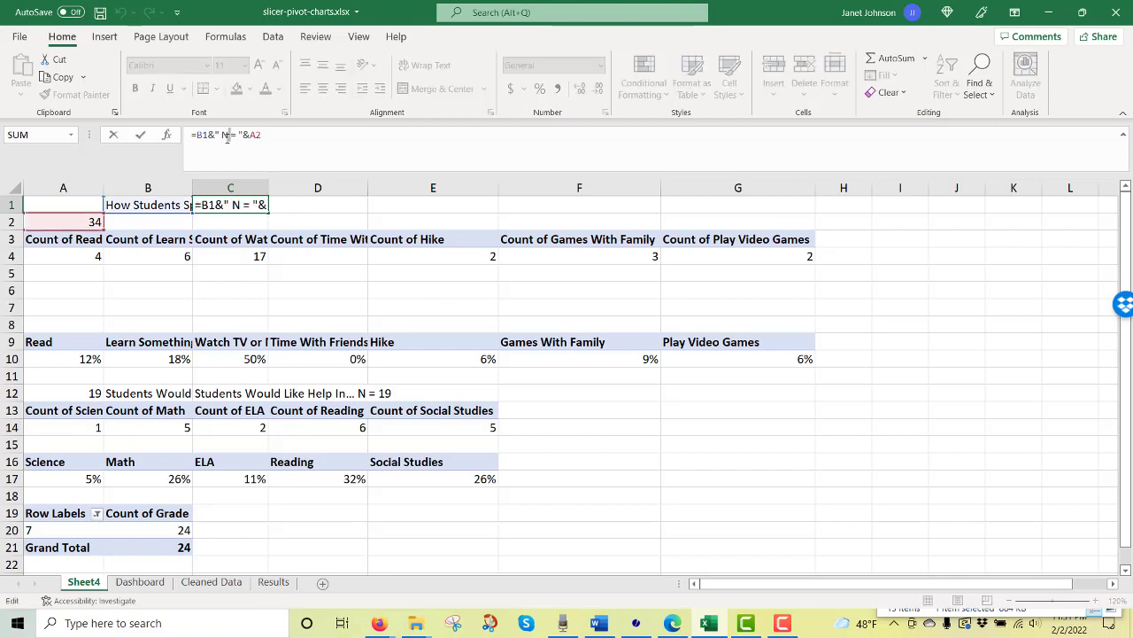
{"action": "type", "text": "umber of "}
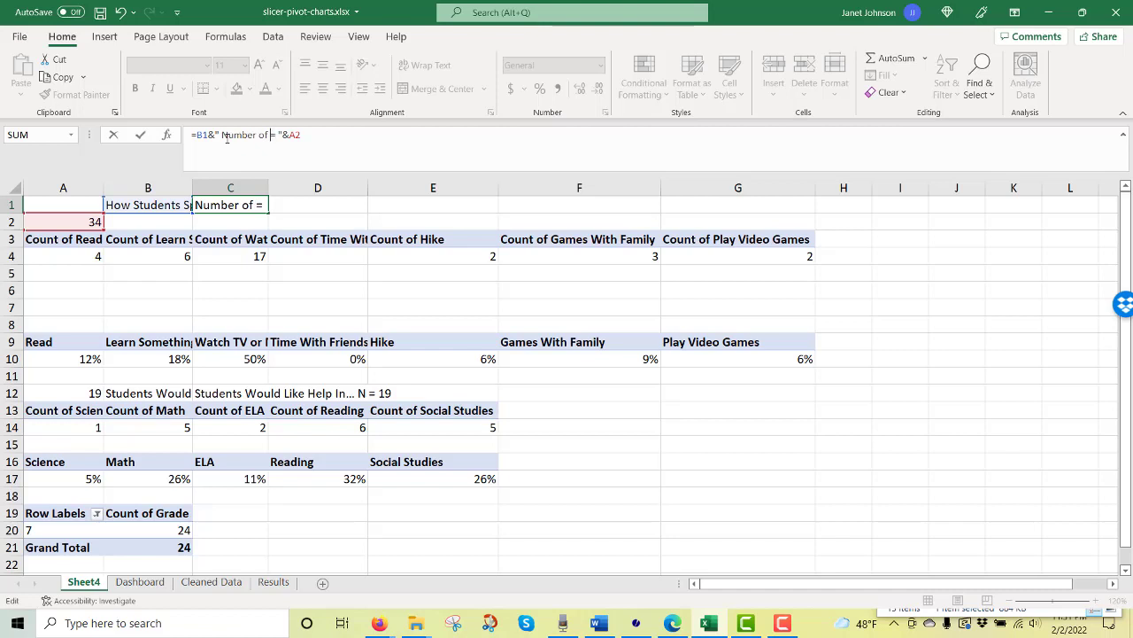
{"action": "type", "text": "selected"}
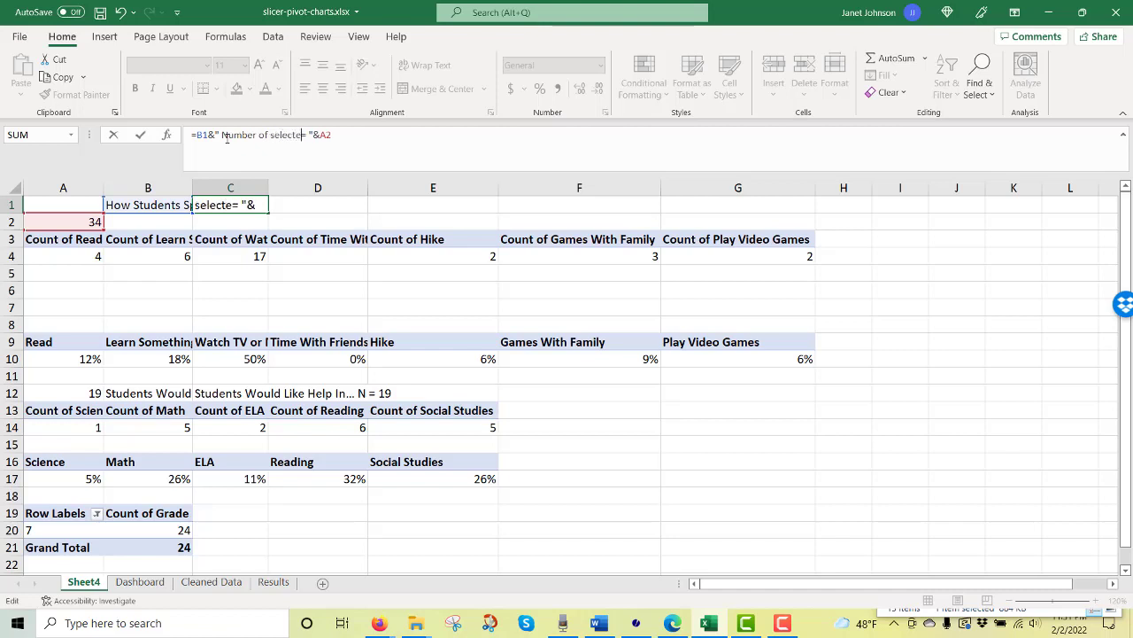
{"action": "type", "text": " items"}
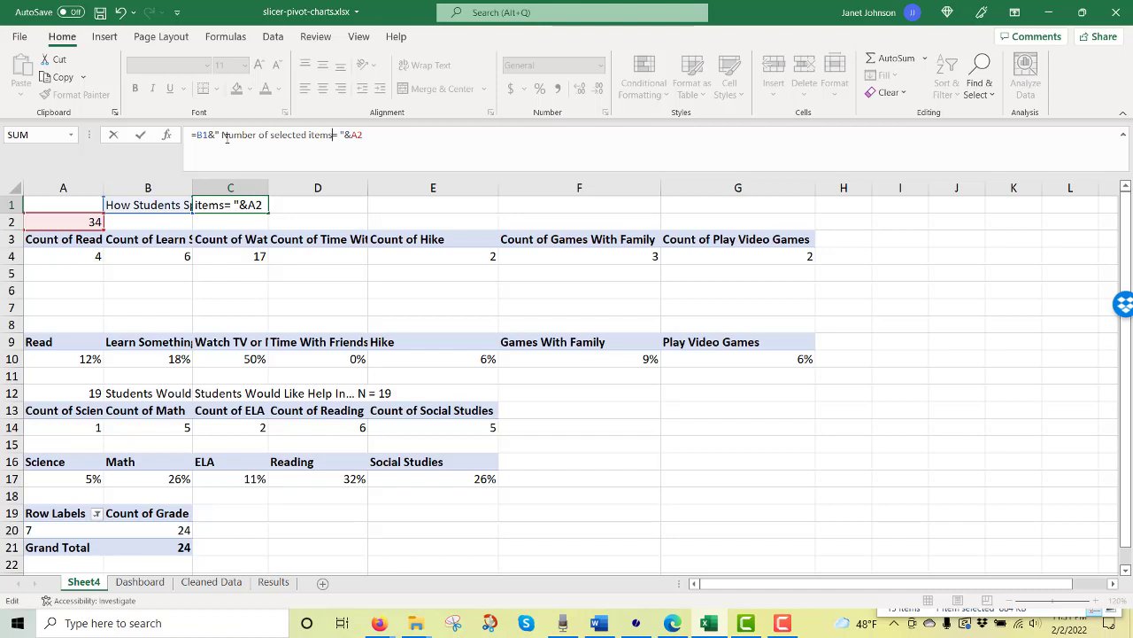
{"action": "key", "text": "Return"}
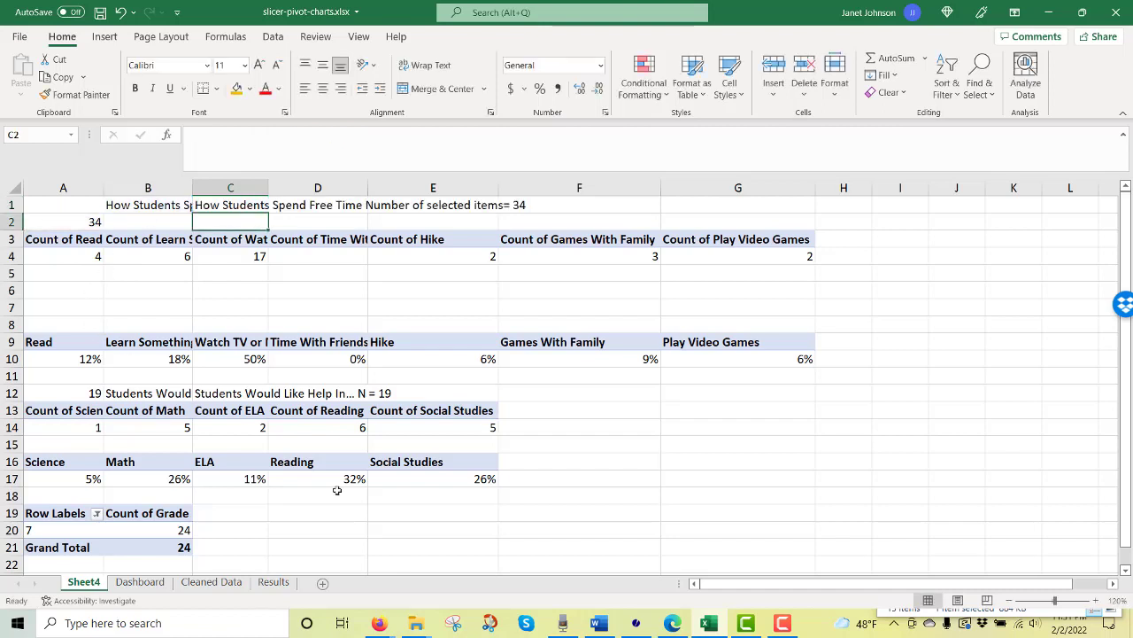
Edit the help chart's title formula in C12 to =B12&" Number of selected items = "&A12, and view the titles on the Dashboard
{"action": "left_click", "coordinate": [137, 395]}
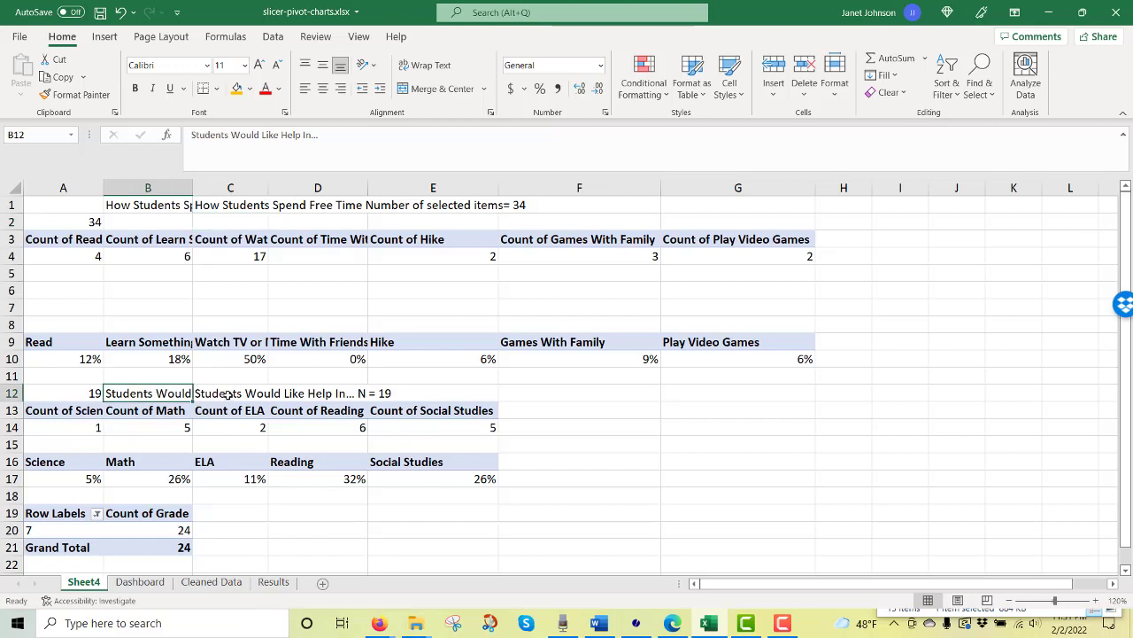
{"action": "left_click", "coordinate": [229, 395]}
{"action": "left_click", "coordinate": [234, 139]}
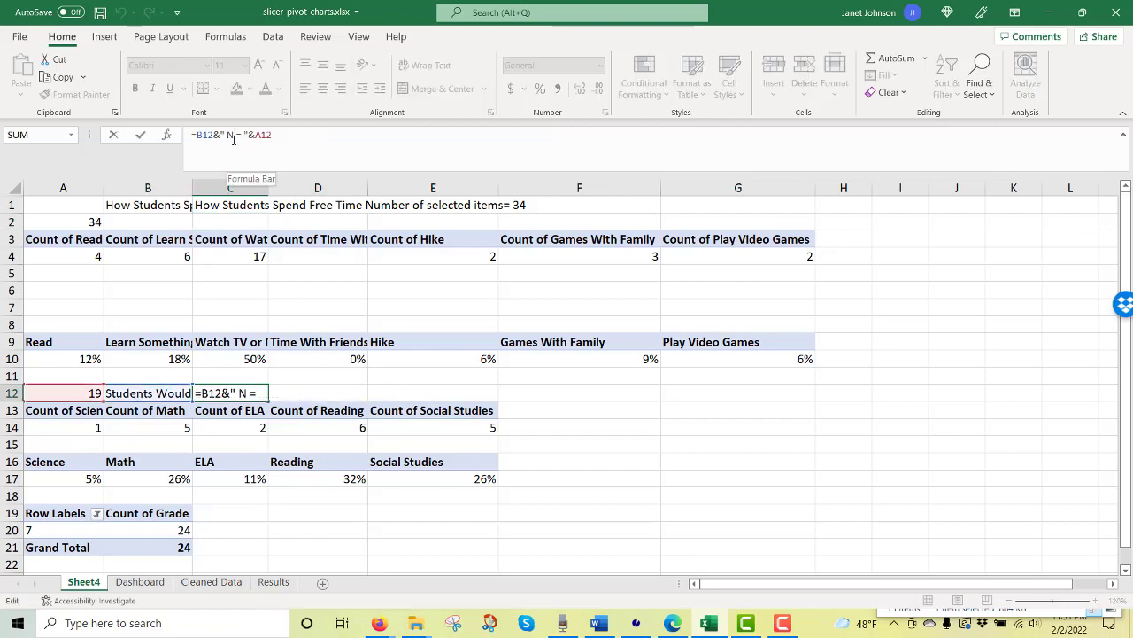
{"action": "type", "text": "umber "}
{"action": "type", "text": "of selc"}
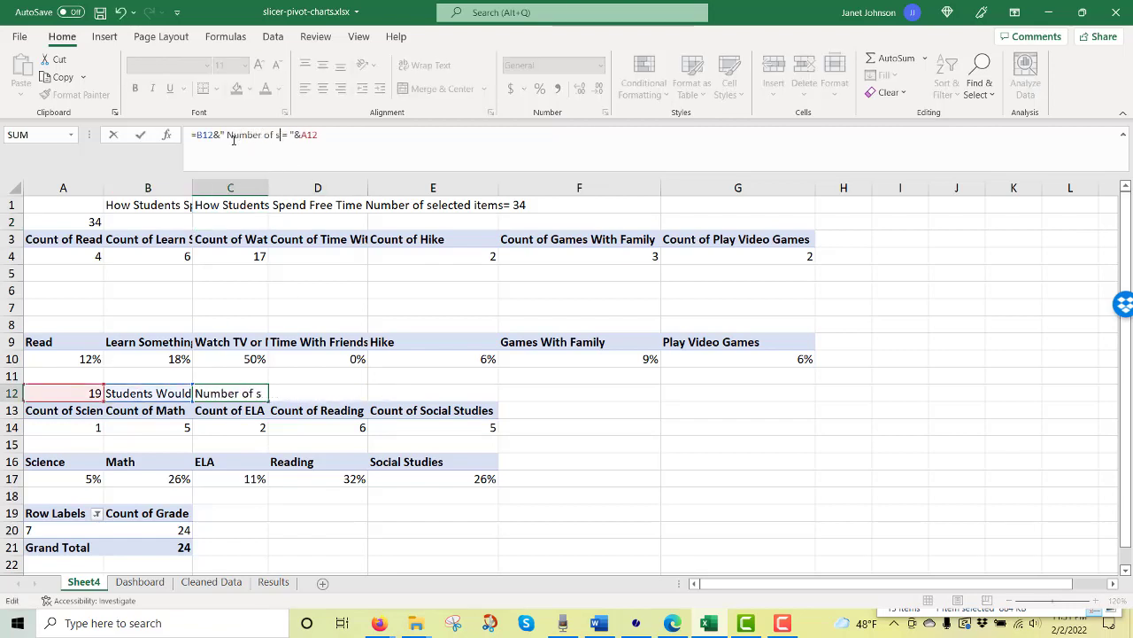
{"action": "key", "text": "BackSpace"}
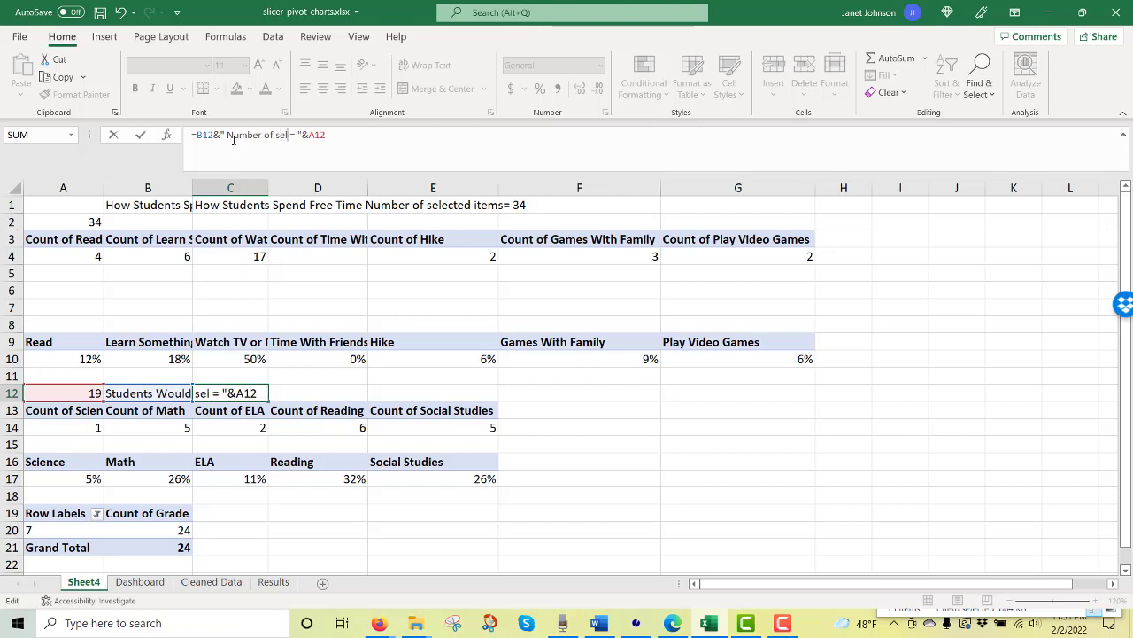
{"action": "type", "text": "ected items"}
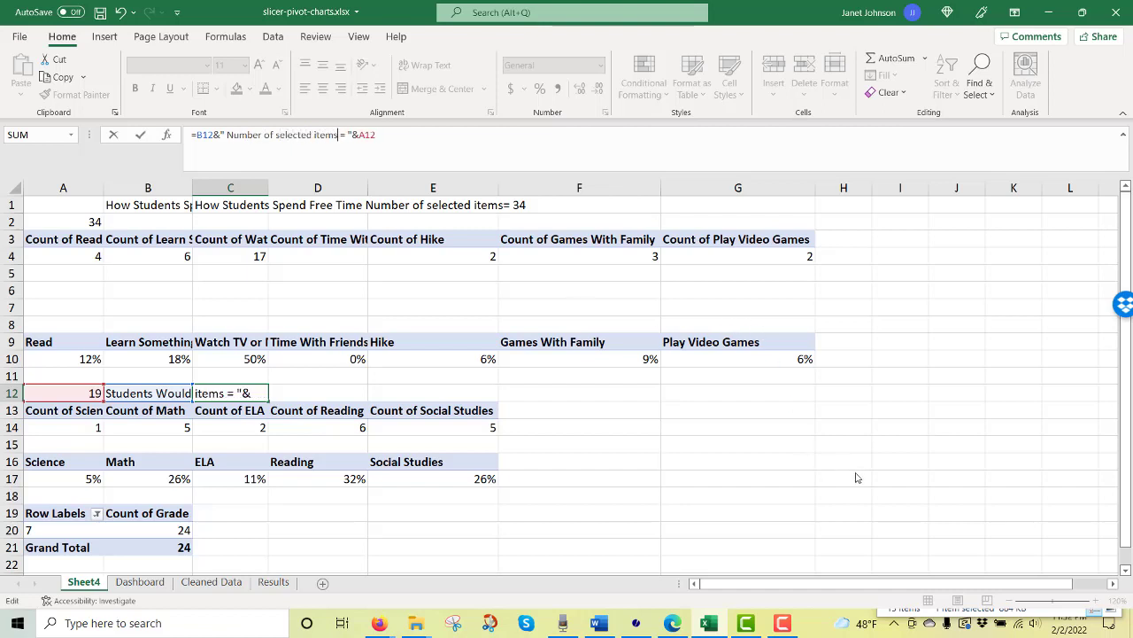
{"action": "key", "text": "Return"}
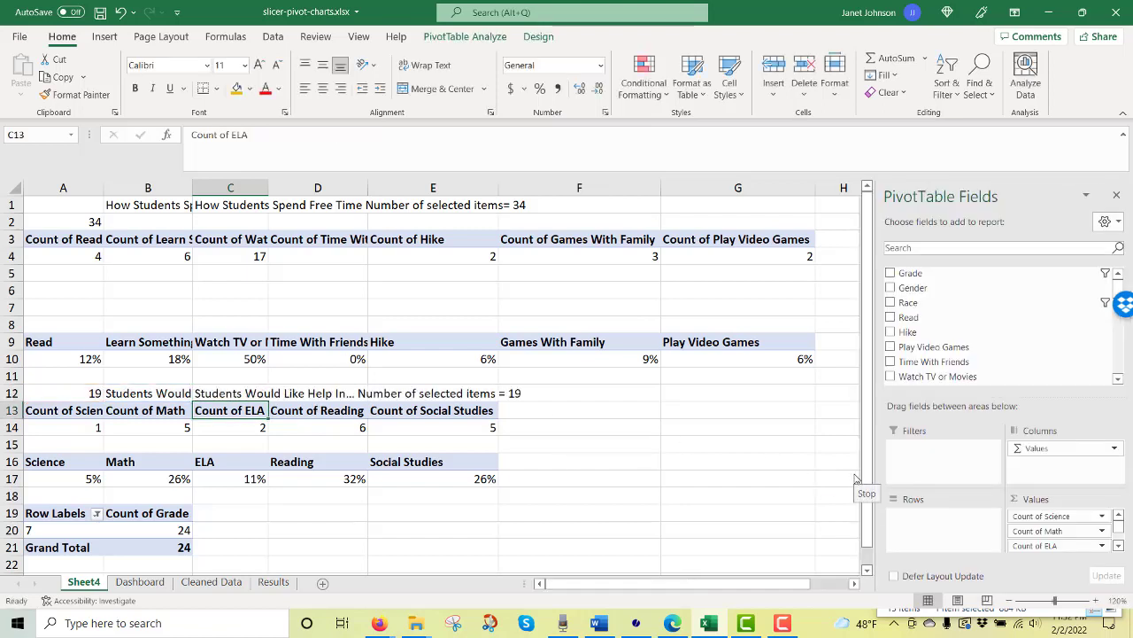
{"action": "left_click", "coordinate": [153, 584]}
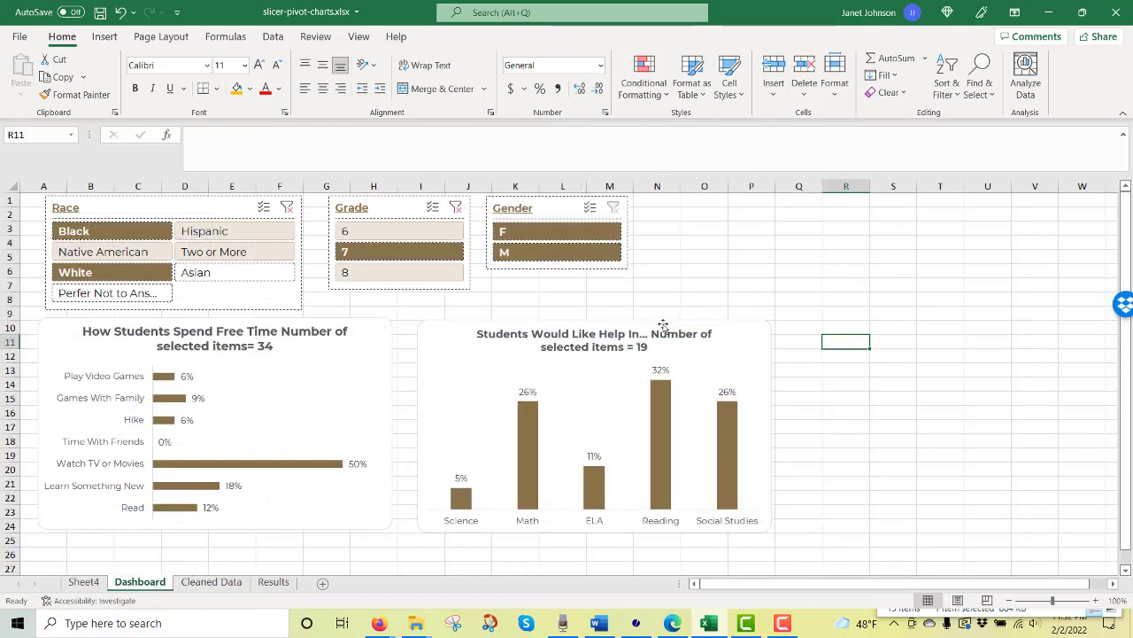